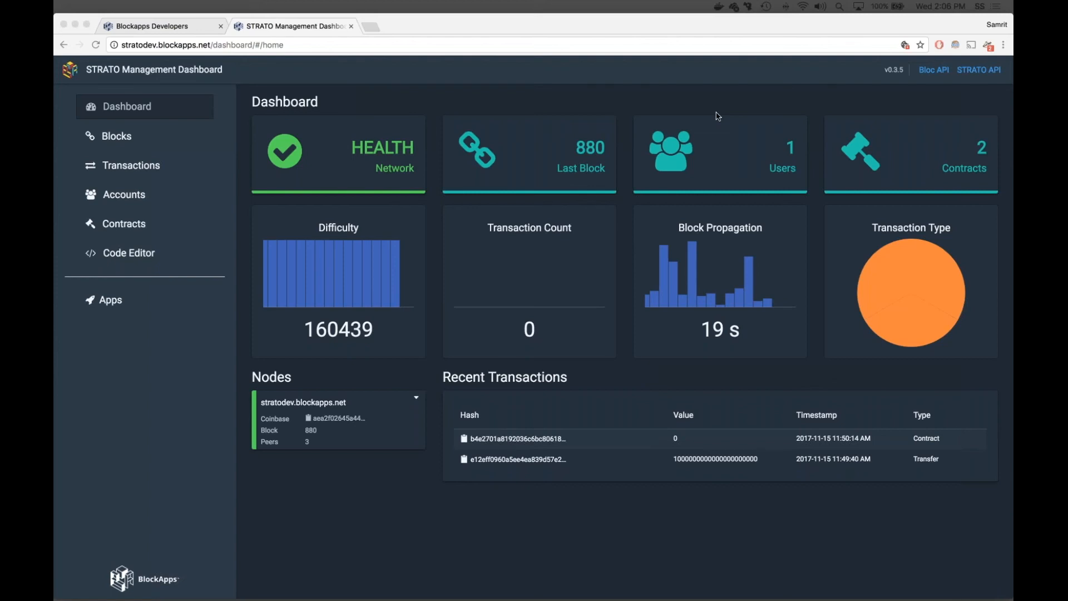
Step: Review the dashboard charts and inspect the peer list of the stratodev.blockapps.net node
click(145, 63)
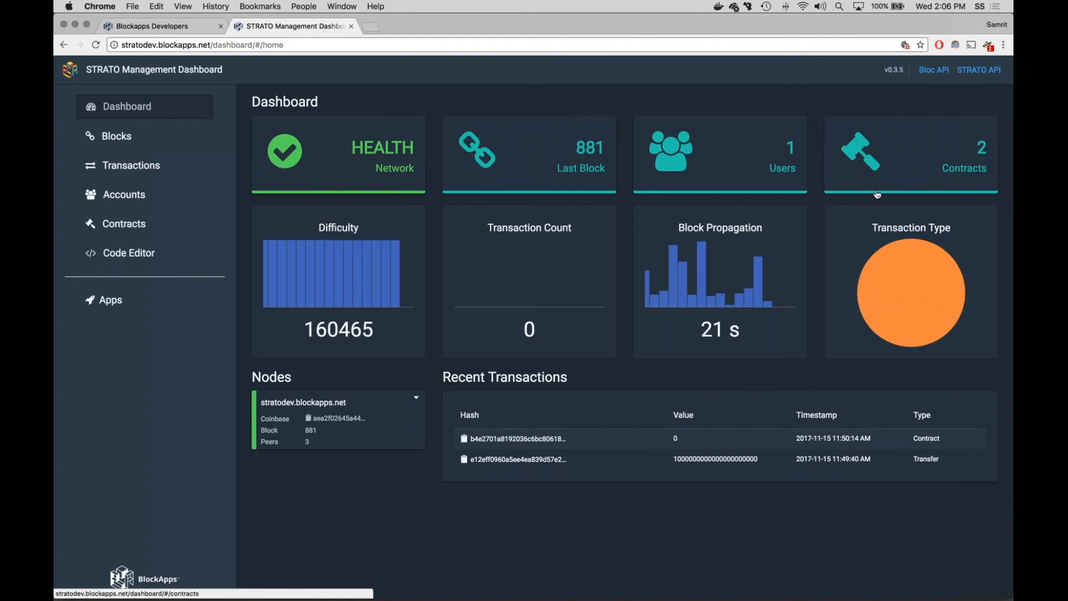
mouse_move(339, 273)
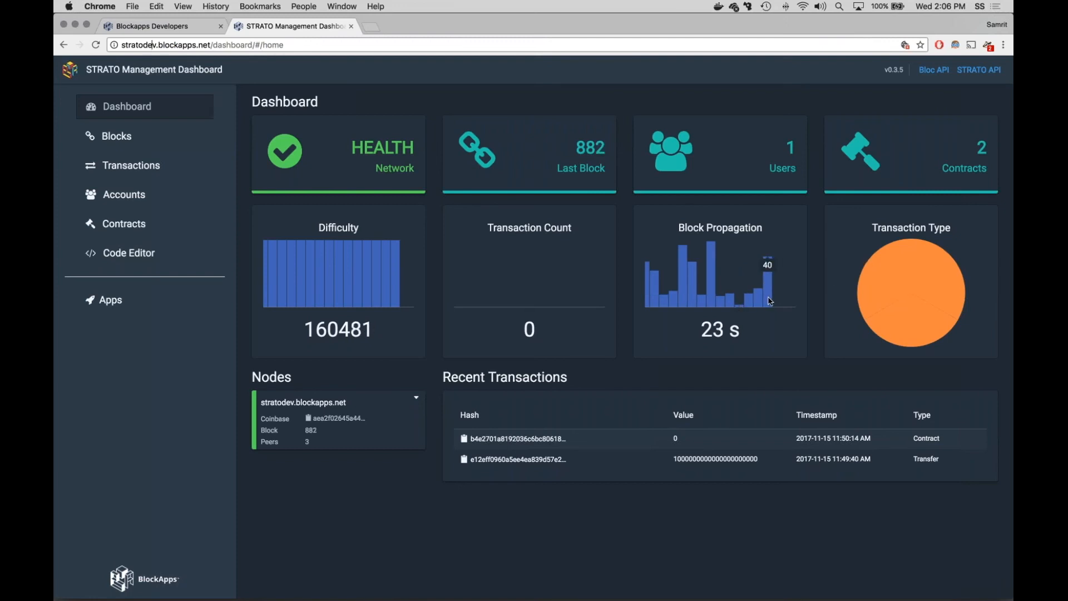
mouse_move(735, 303)
mouse_move(376, 268)
click(399, 411)
scroll(399, 409, down, 2)
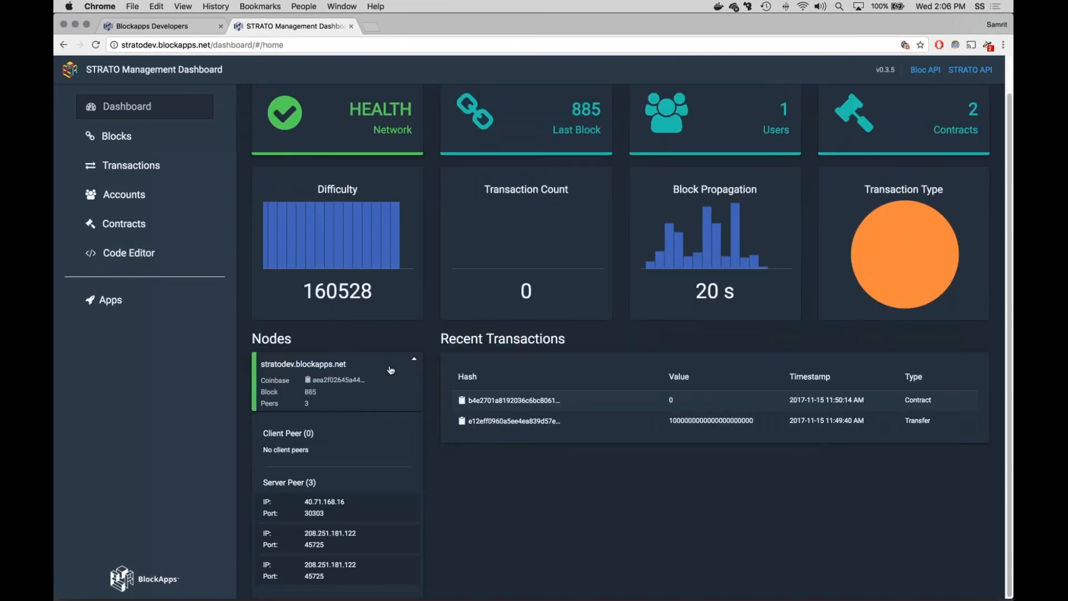
click(410, 372)
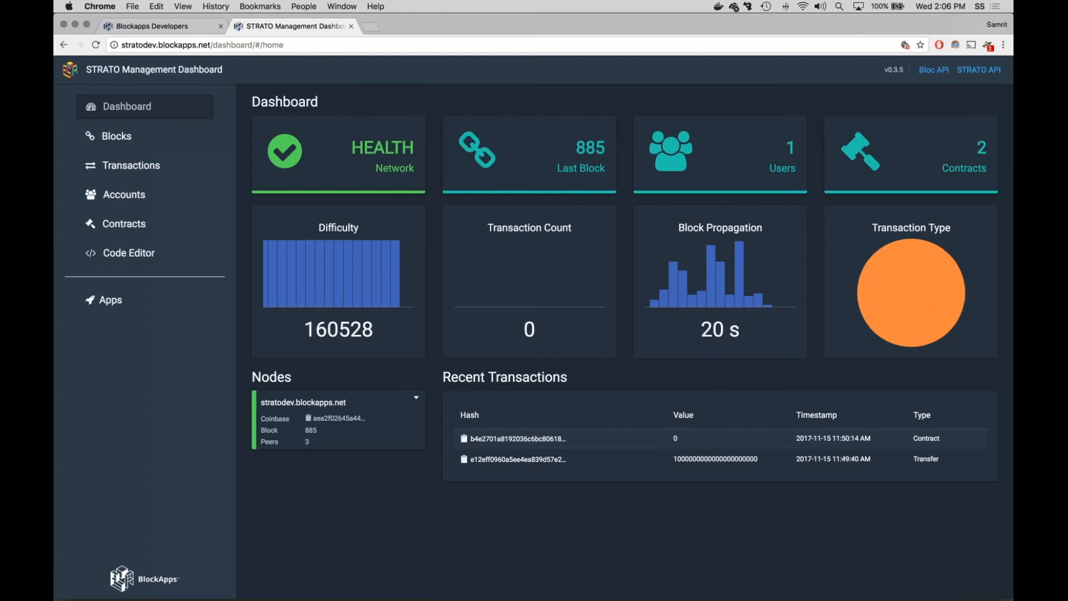
Step: Query the blocks by block number 870, and remove that filter after viewing the match
click(117, 135)
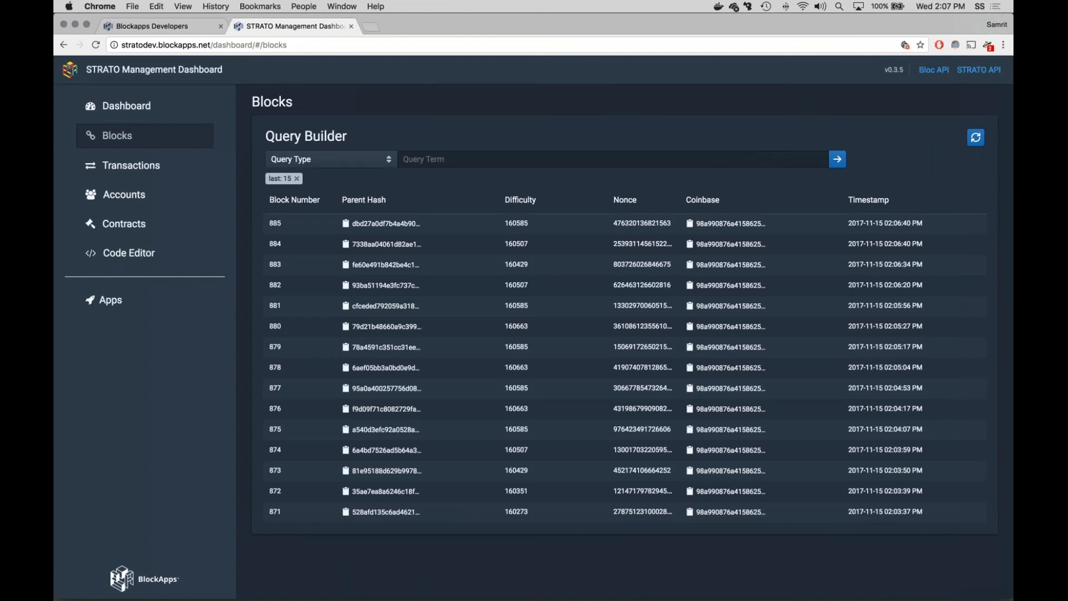
click(331, 160)
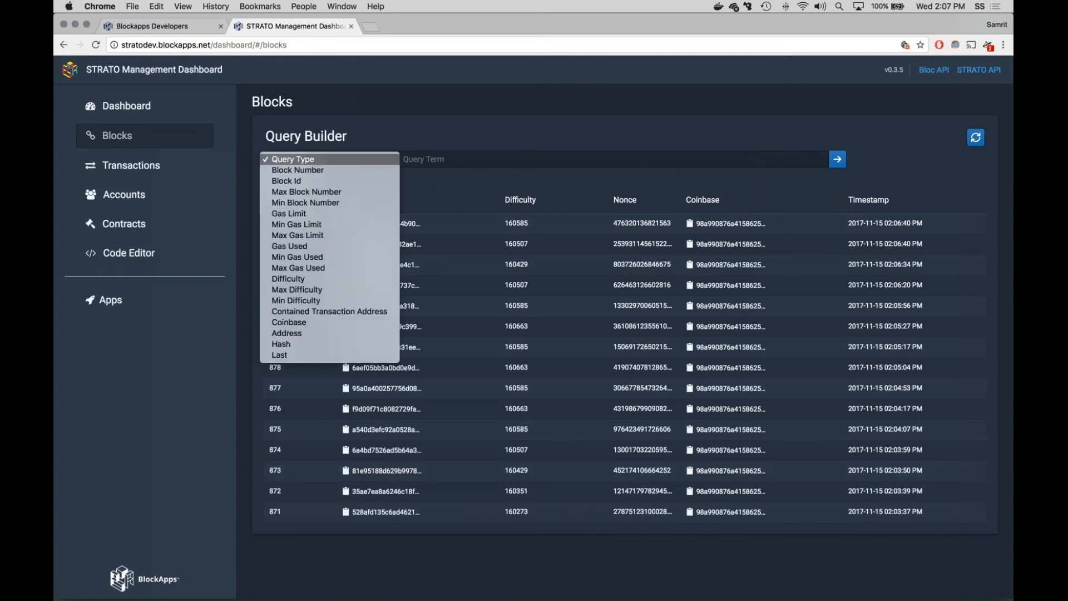
click(387, 172)
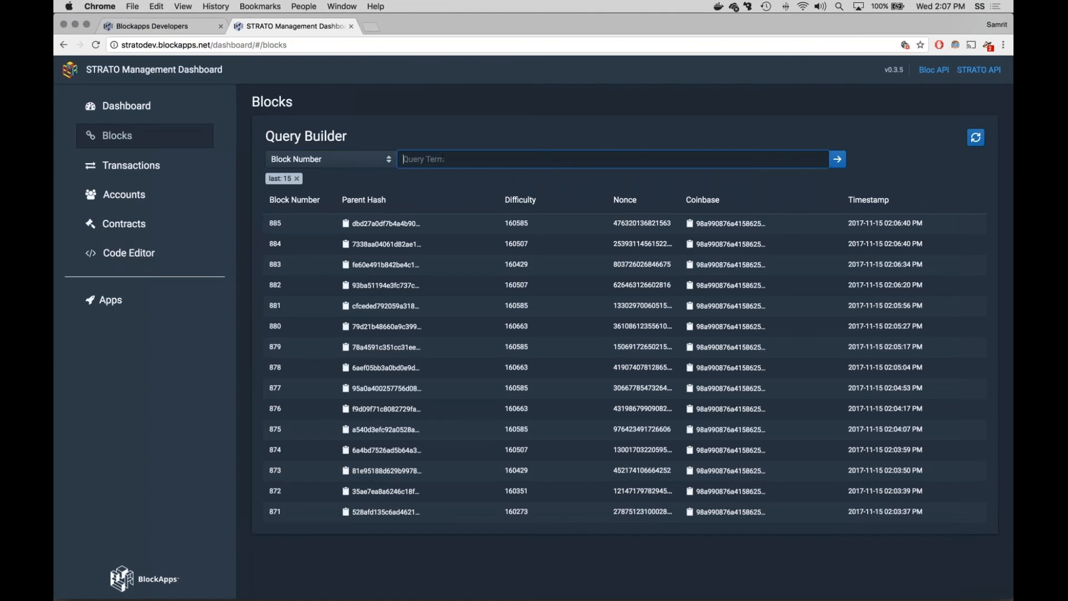
text(870)
key(Return)
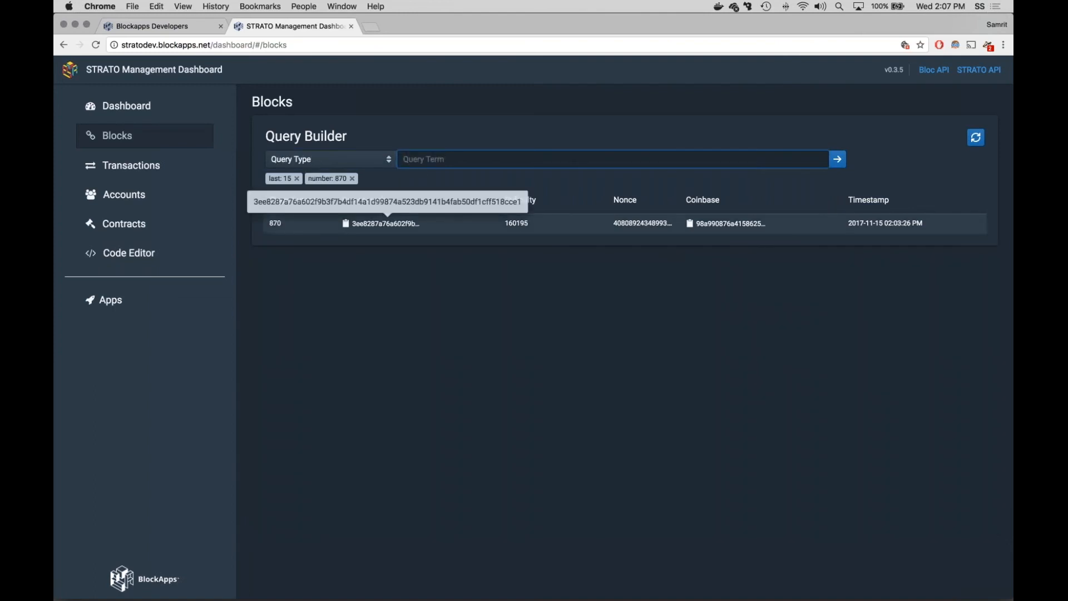
click(352, 179)
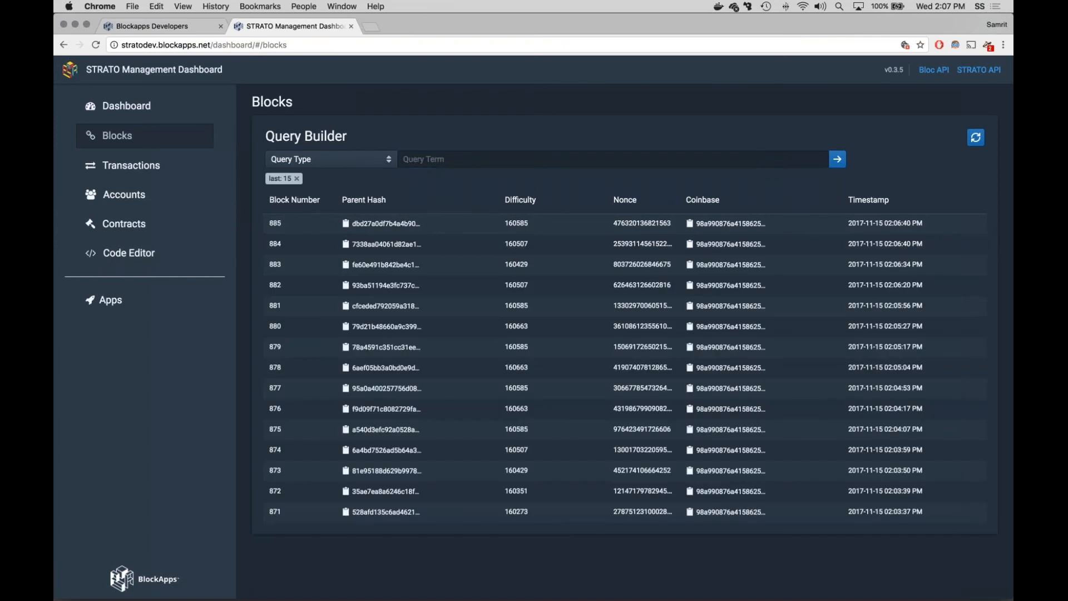
Step: Query the last 20 blocks and remove that filter
click(328, 160)
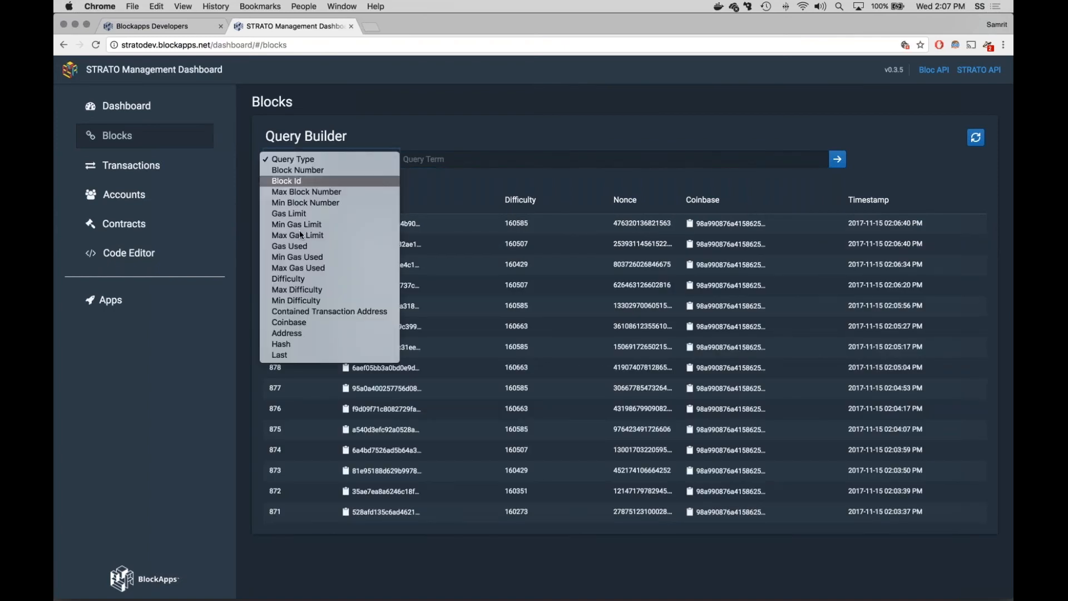
click(467, 188)
click(485, 159)
text(20)
key(Return)
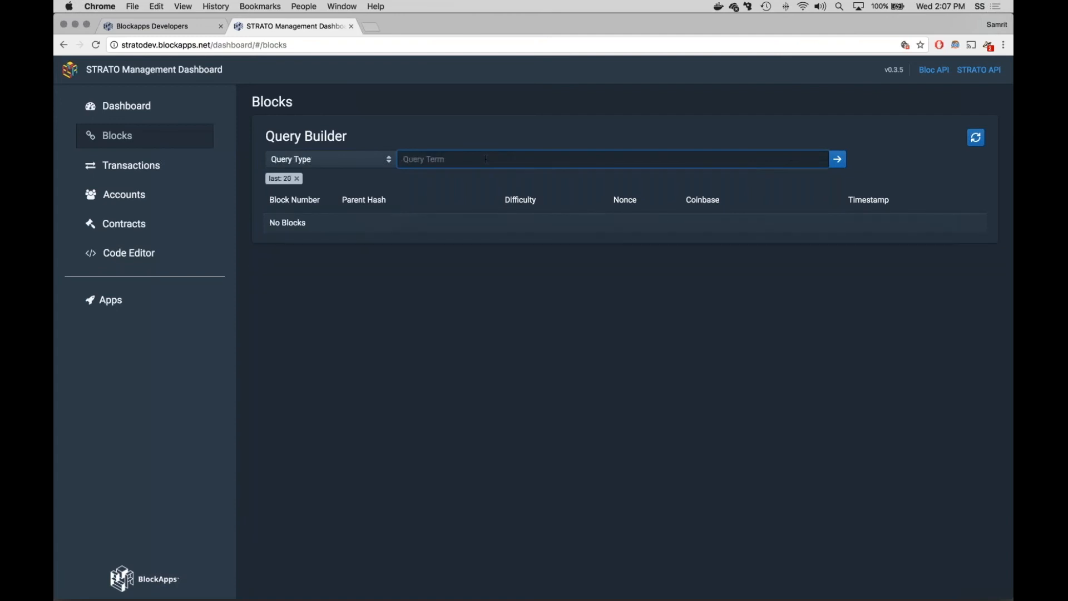
click(297, 178)
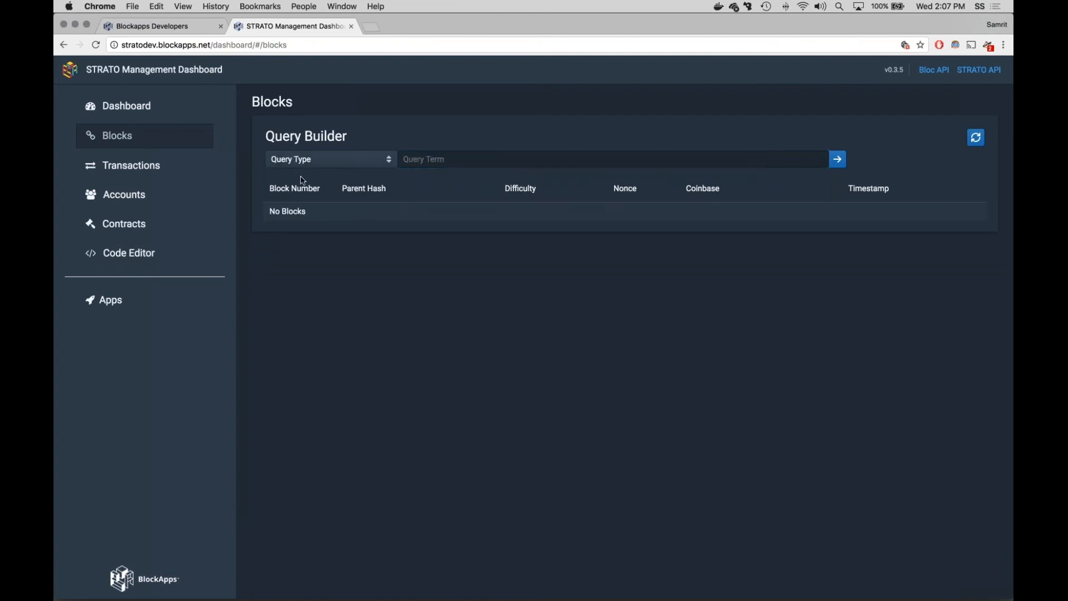
Step: Query the blocks by block number 10
click(365, 158)
click(298, 171)
click(426, 160)
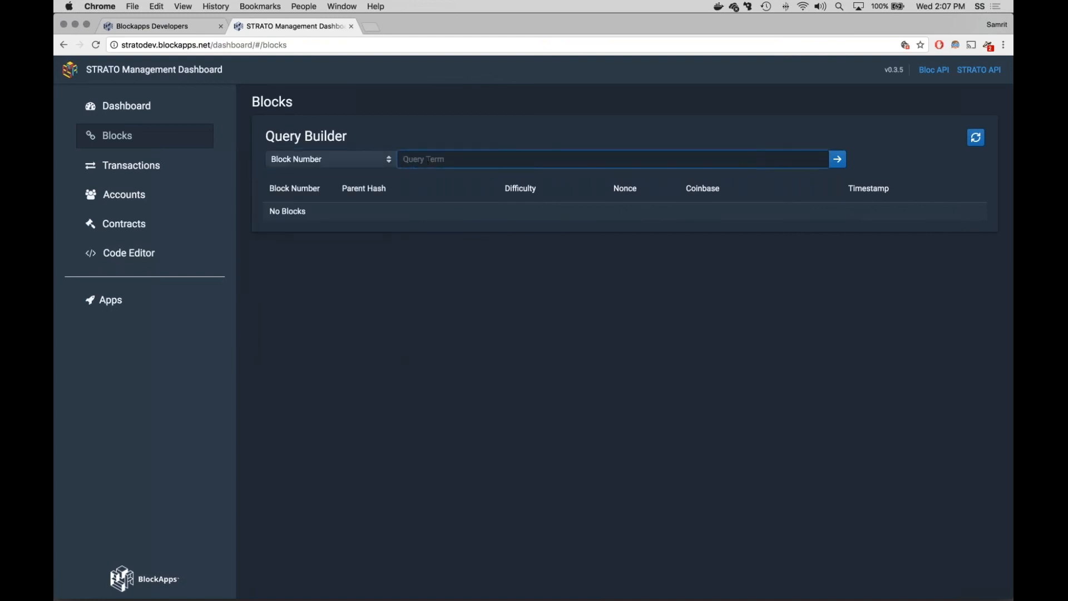
text(10)
key(Return)
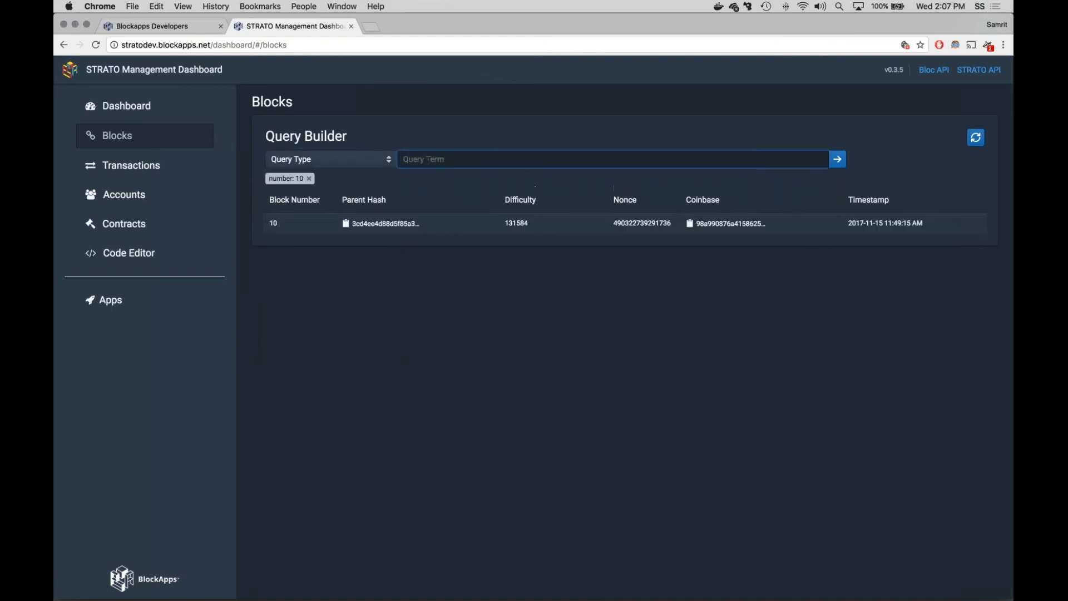
Step: View the details of block 10, return to the block list, and view the details of block 885
click(472, 228)
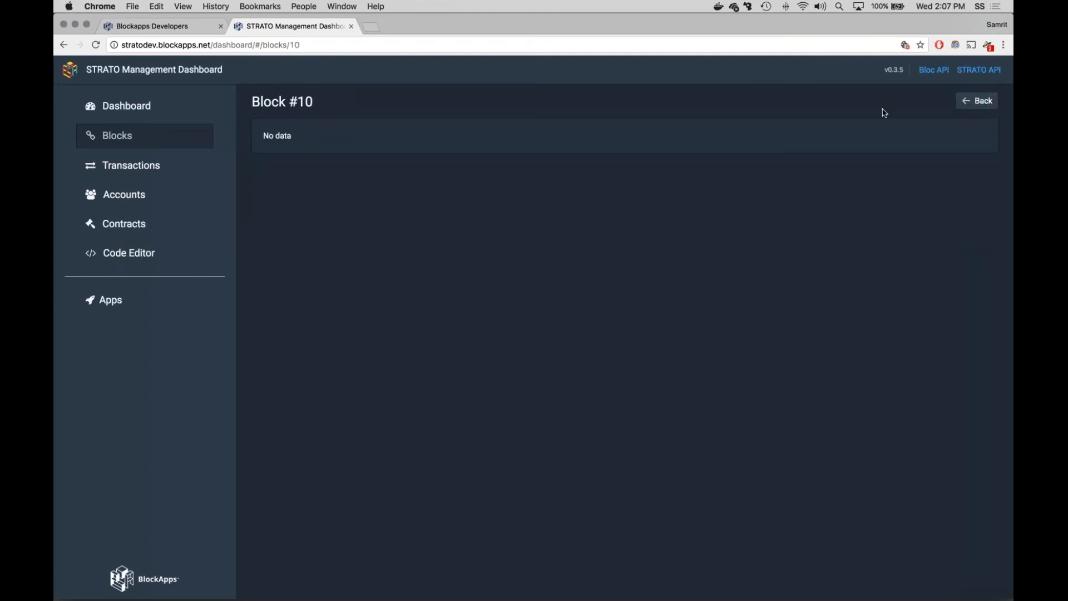
click(978, 101)
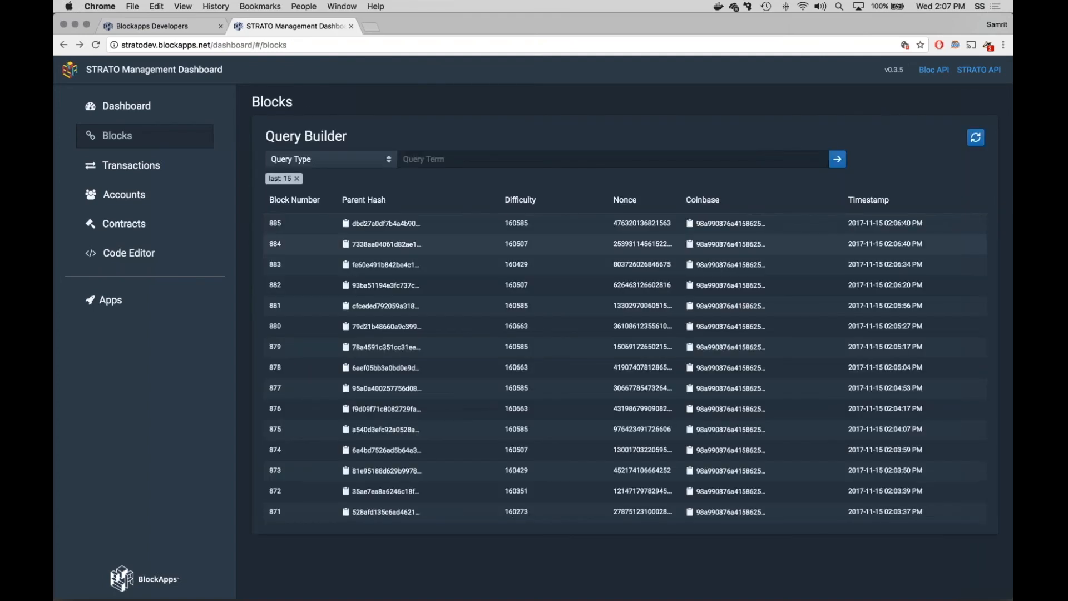
click(384, 223)
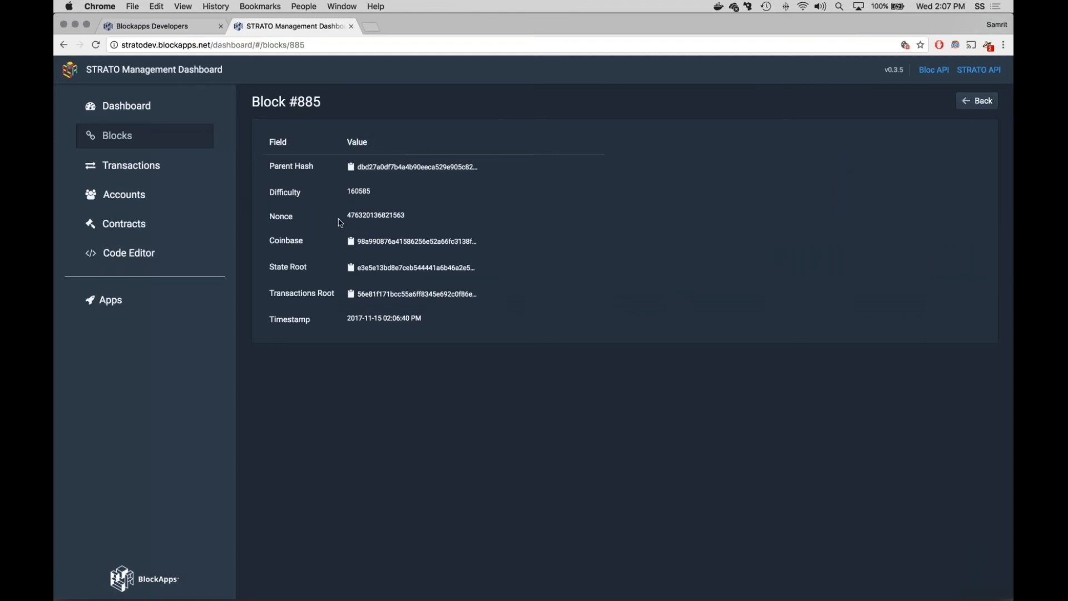
Step: Review the transactions list and its available query types, and return to the block list
click(146, 169)
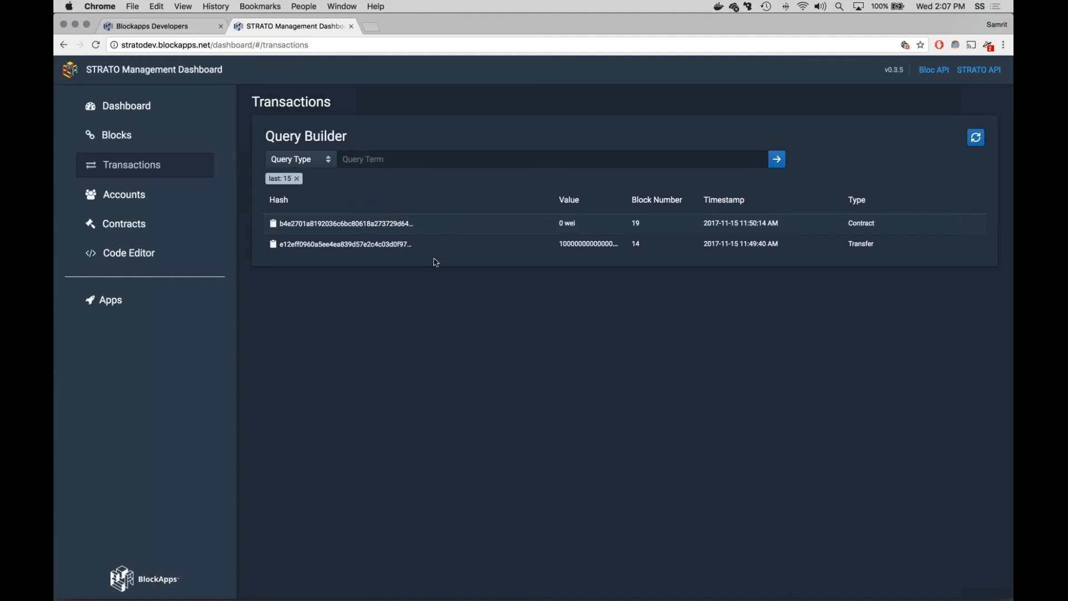
click(322, 160)
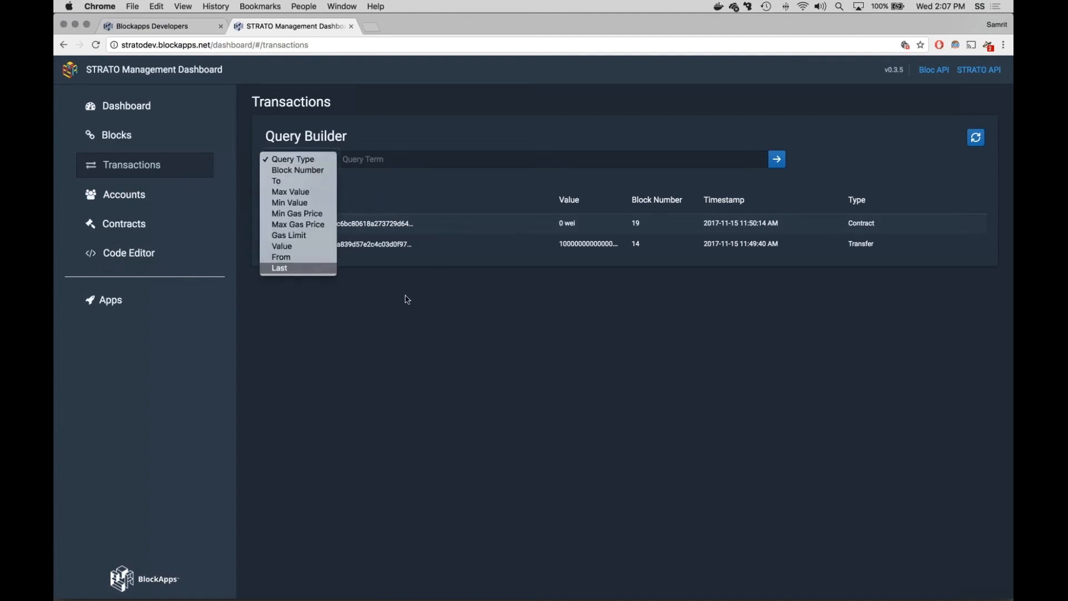
click(492, 299)
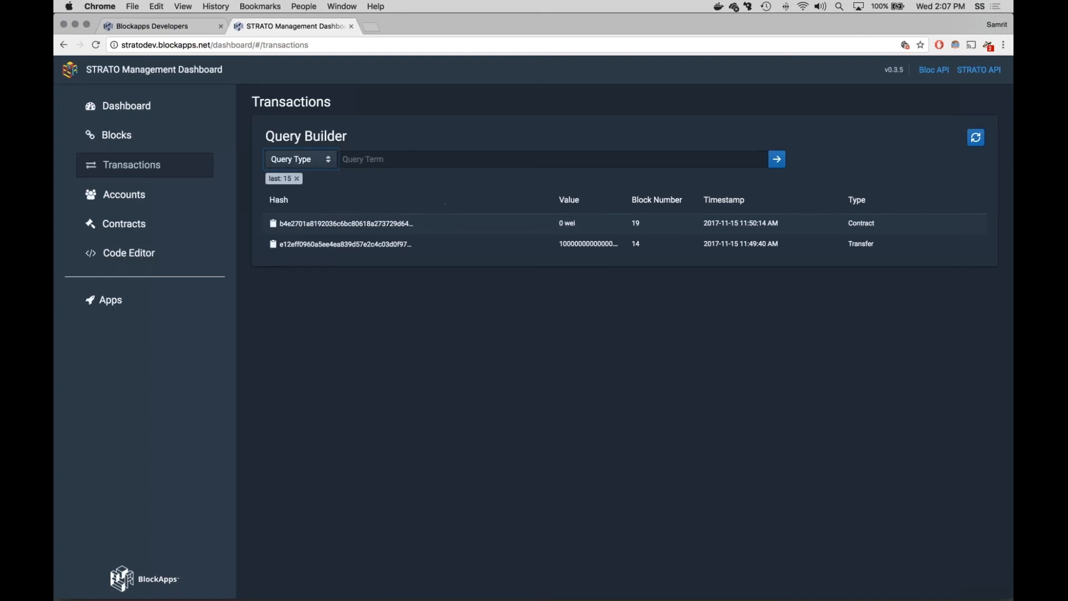
click(116, 136)
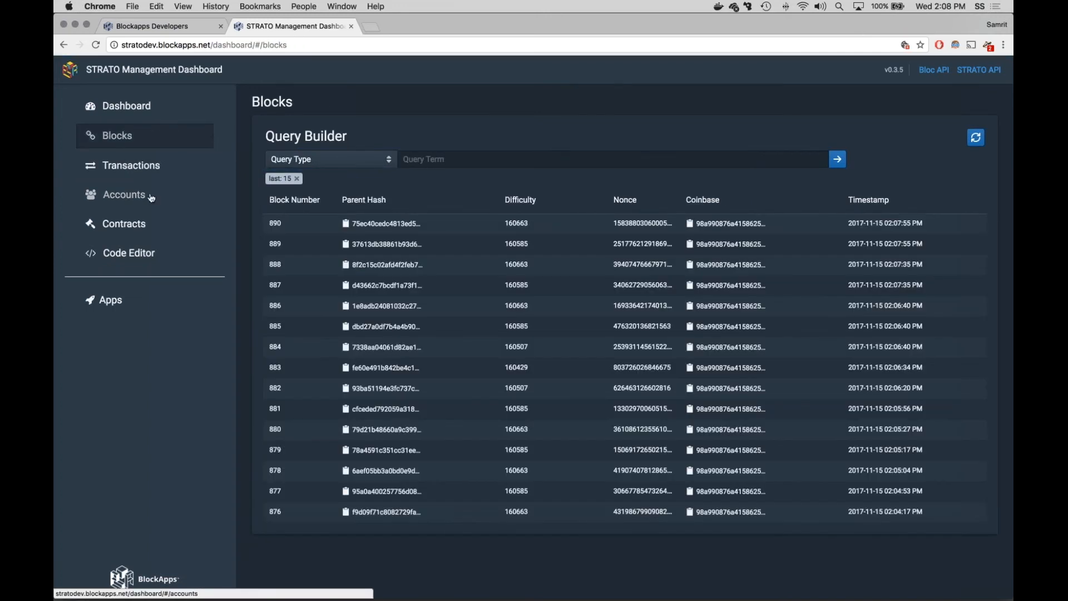
Step: Create a new user account with username dapp2, entering and confirming the account password
click(153, 196)
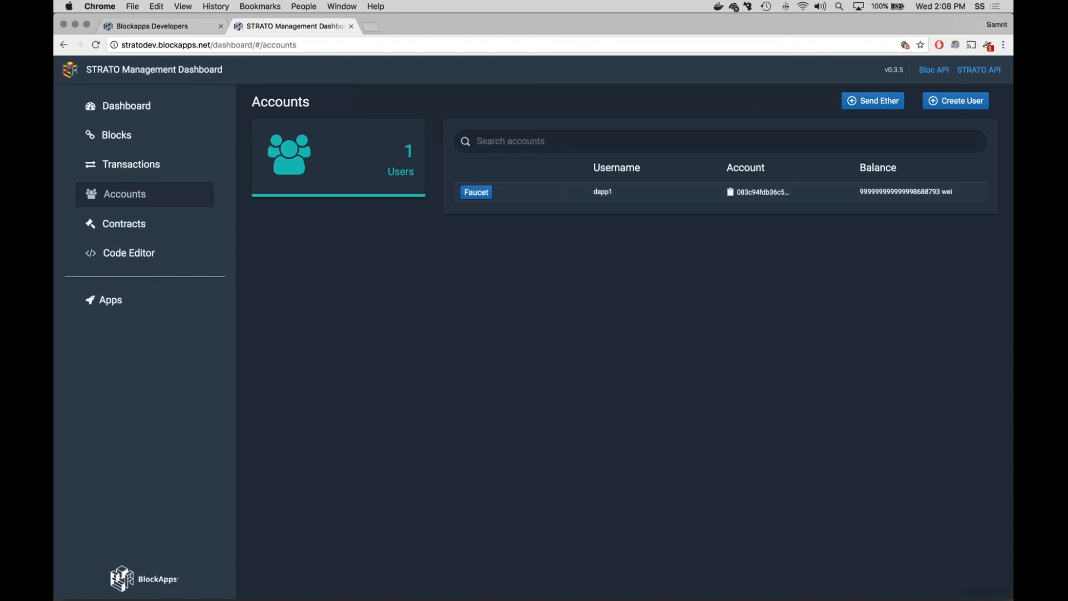
click(956, 101)
click(552, 267)
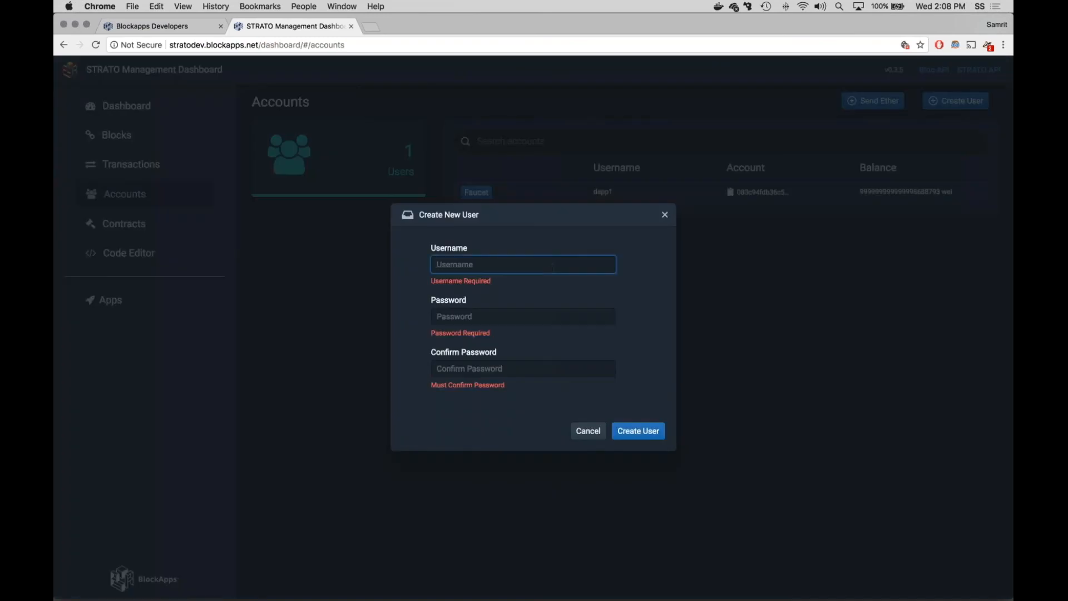
text(dapp2)
key(Tab)
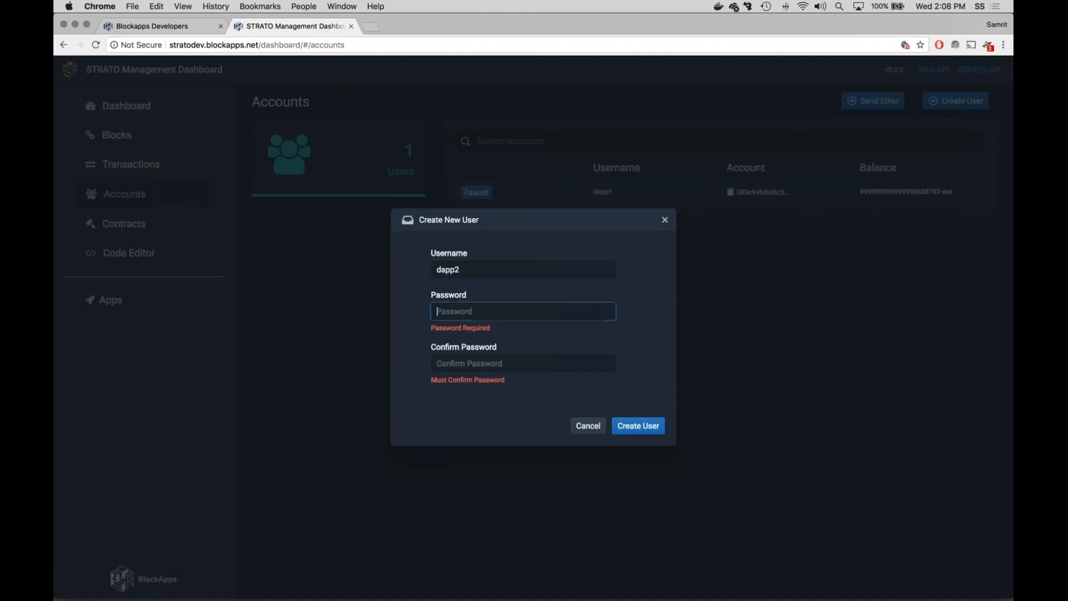
text(pass)
key(Tab)
text(pass)
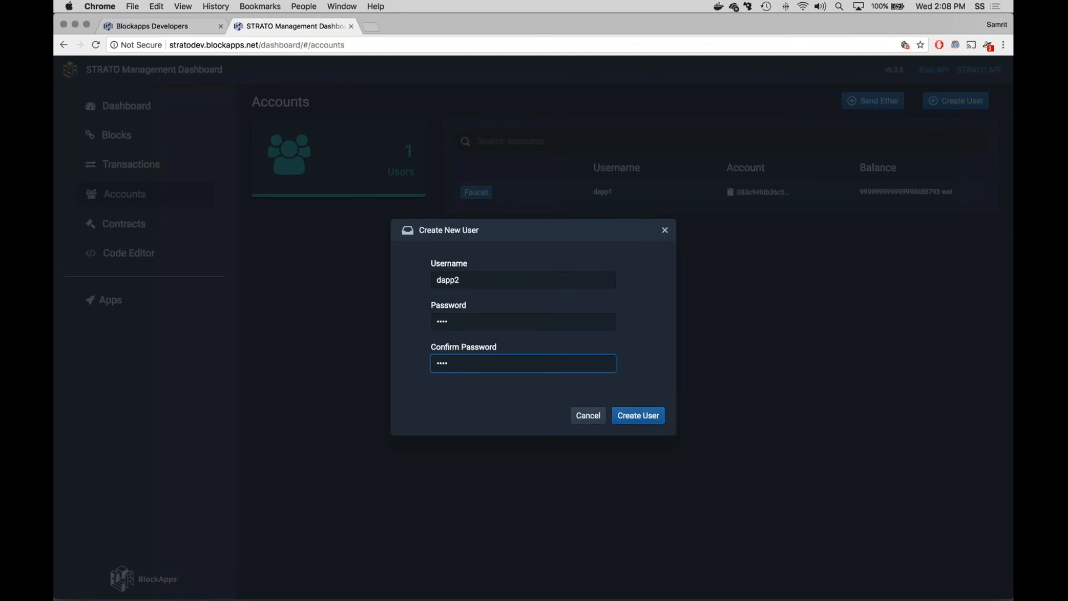
click(650, 419)
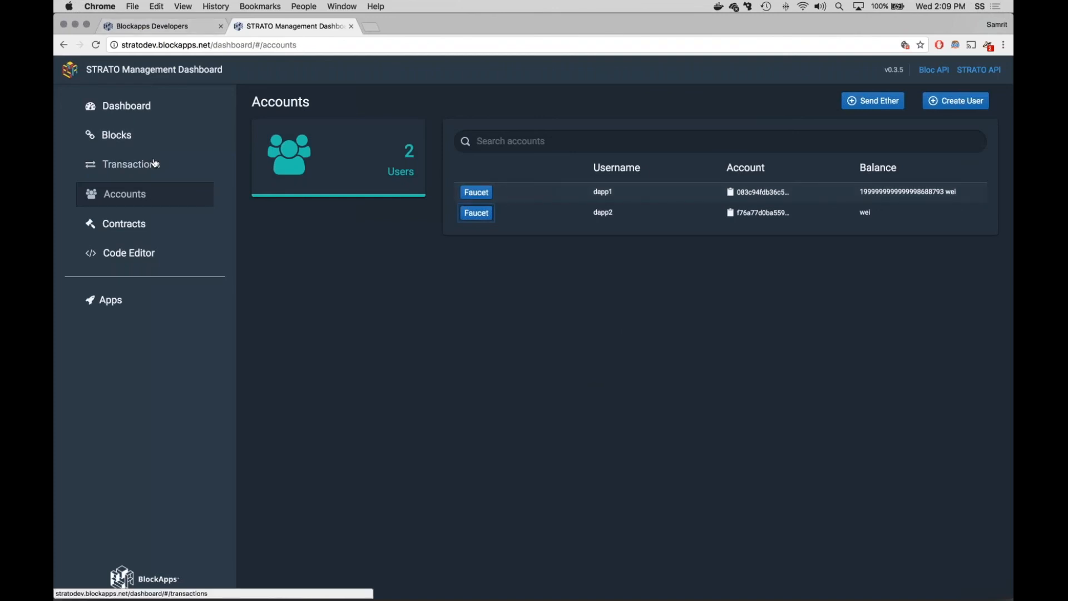
Step: Check the dashboard overview, the account balances and the contracts list
click(139, 114)
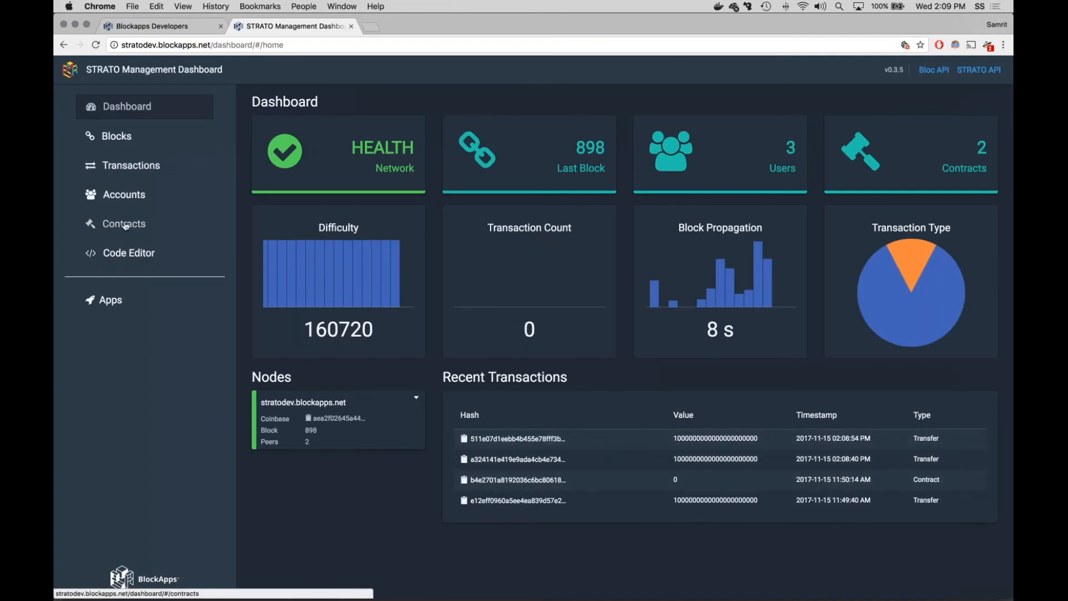
click(122, 196)
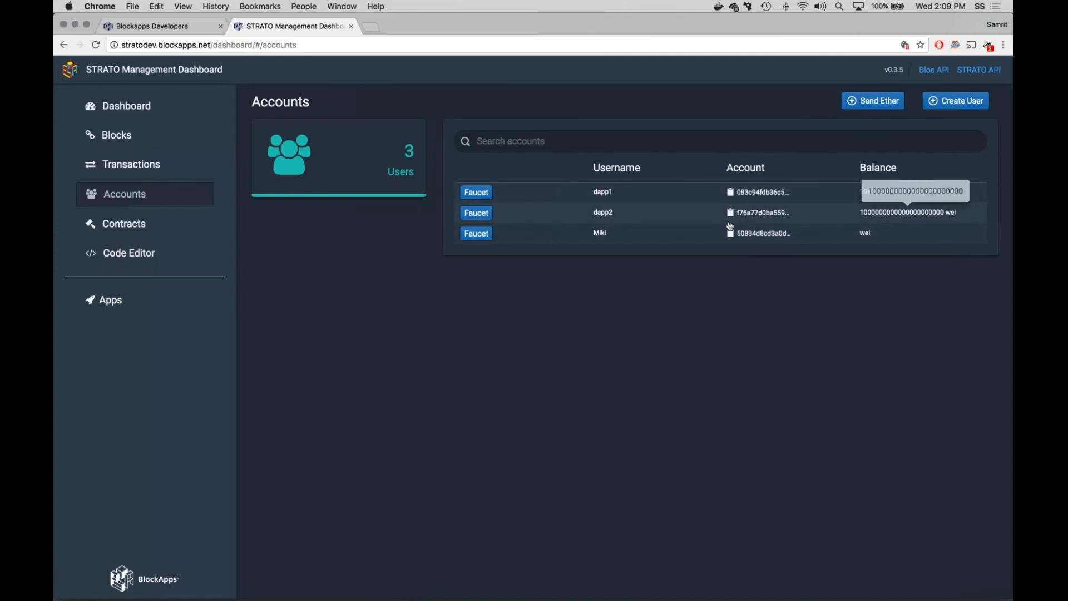
click(212, 235)
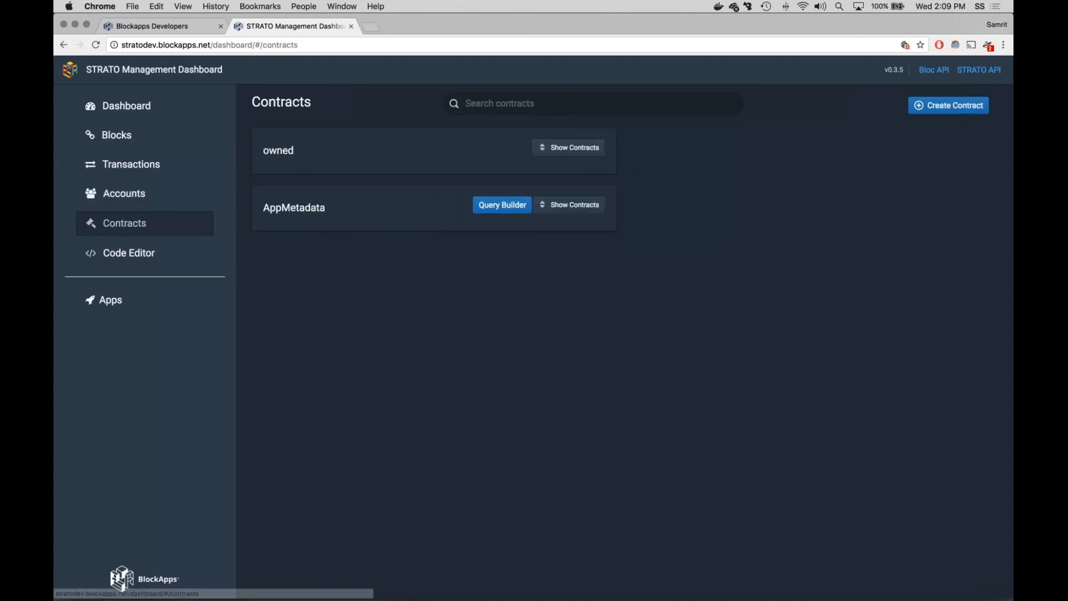
Step: Examine the Send Ether form with dapp1 as sender and the recipient mode set to Address, and cancel the transfer
click(207, 194)
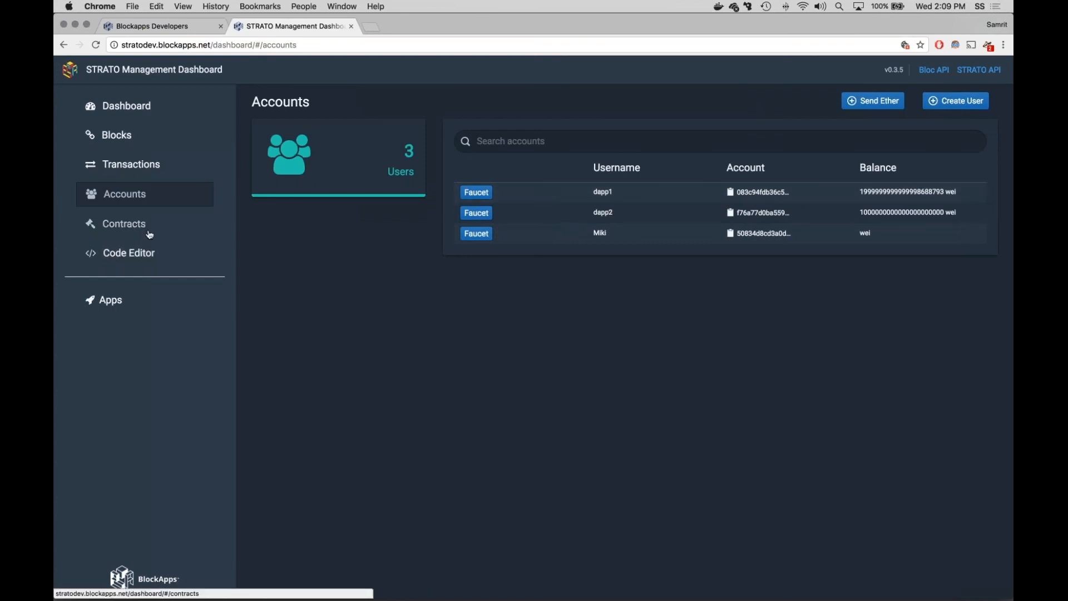
click(873, 101)
click(508, 223)
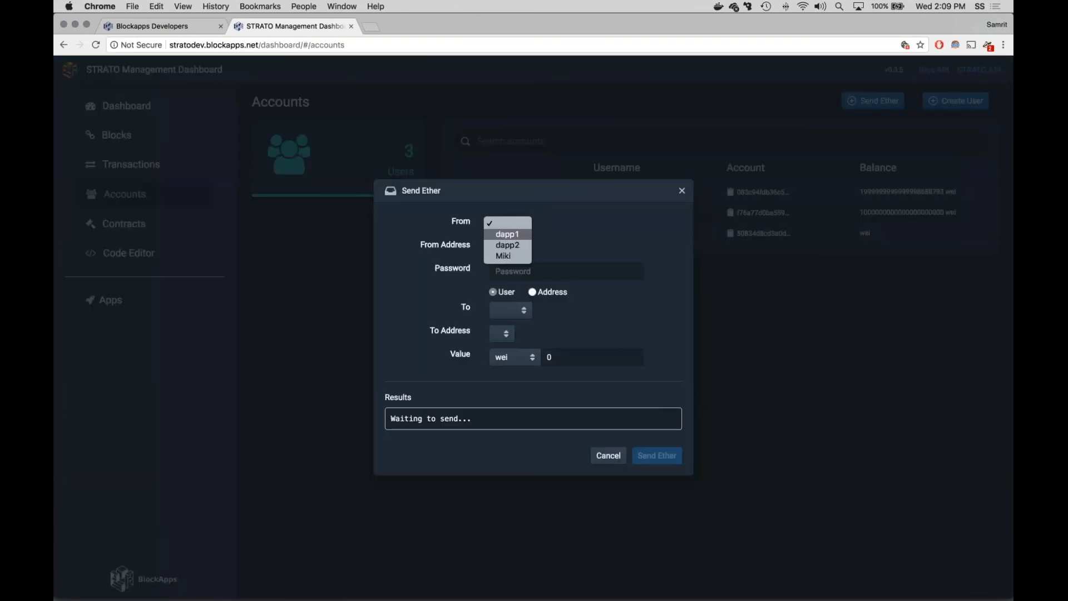
click(507, 234)
click(534, 249)
click(535, 258)
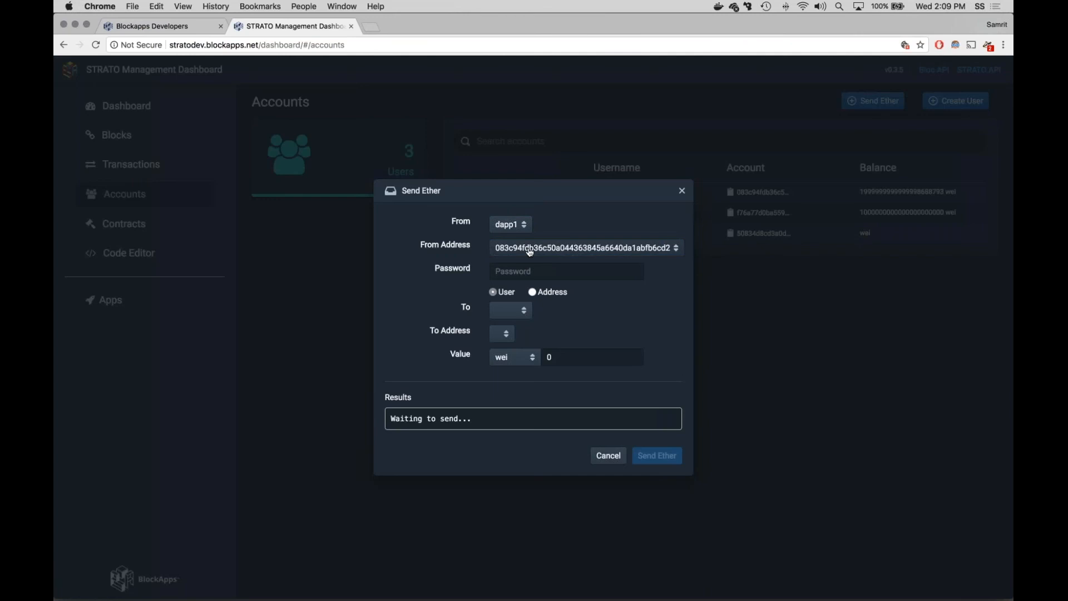
click(530, 252)
click(522, 246)
click(538, 248)
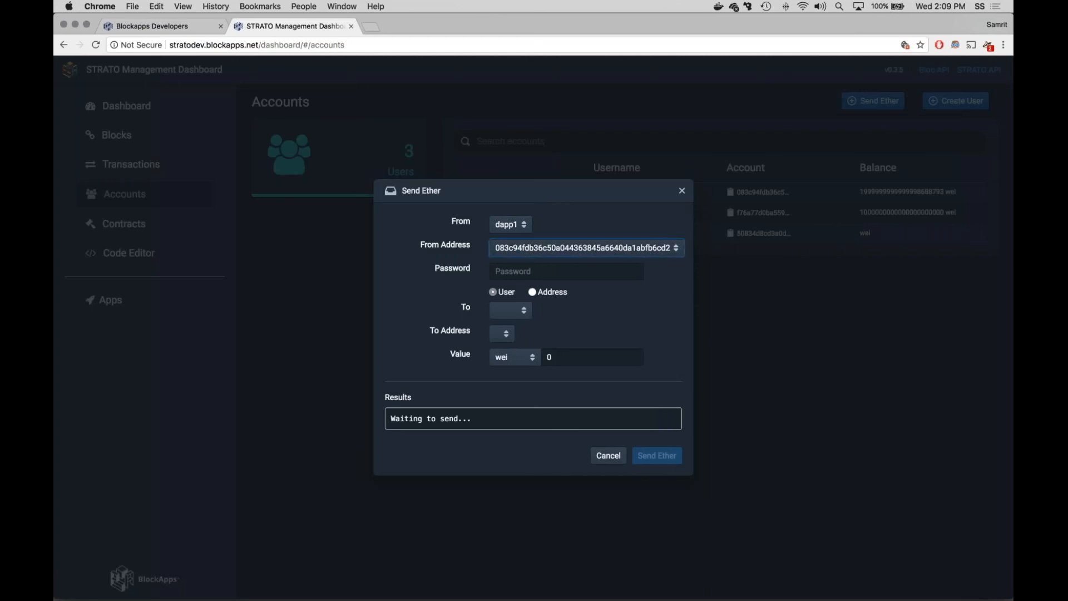
click(533, 292)
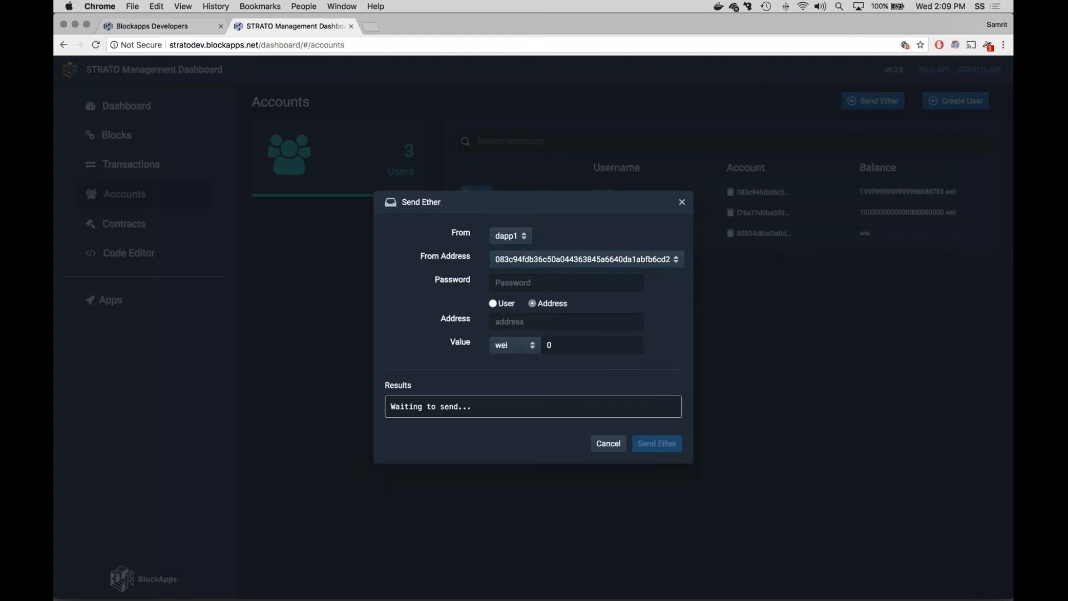
click(610, 444)
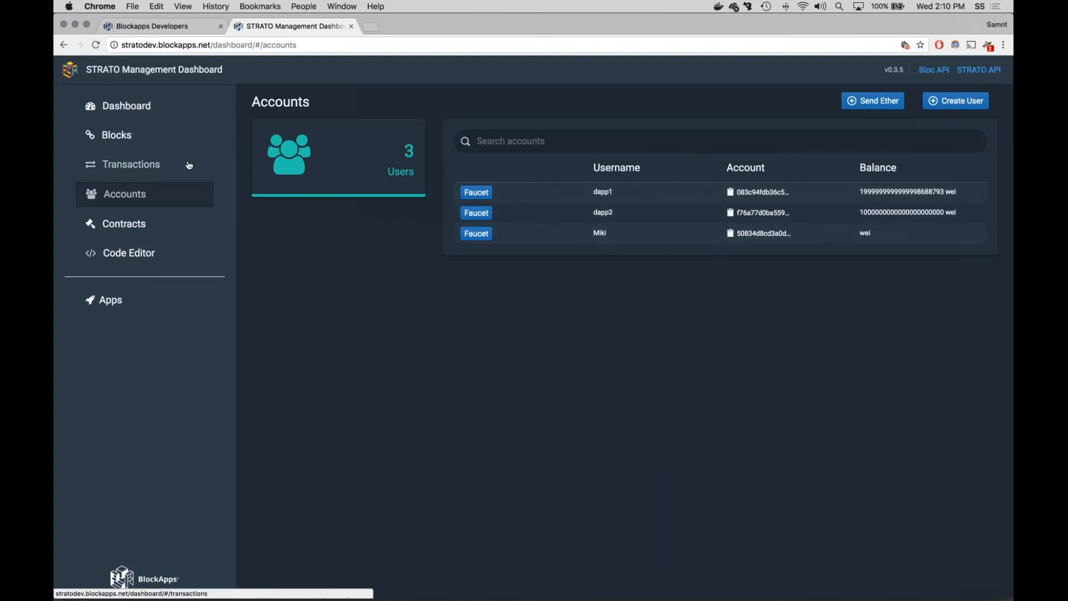
Step: Review the transactions, the latest blocks and the user accounts list
click(131, 164)
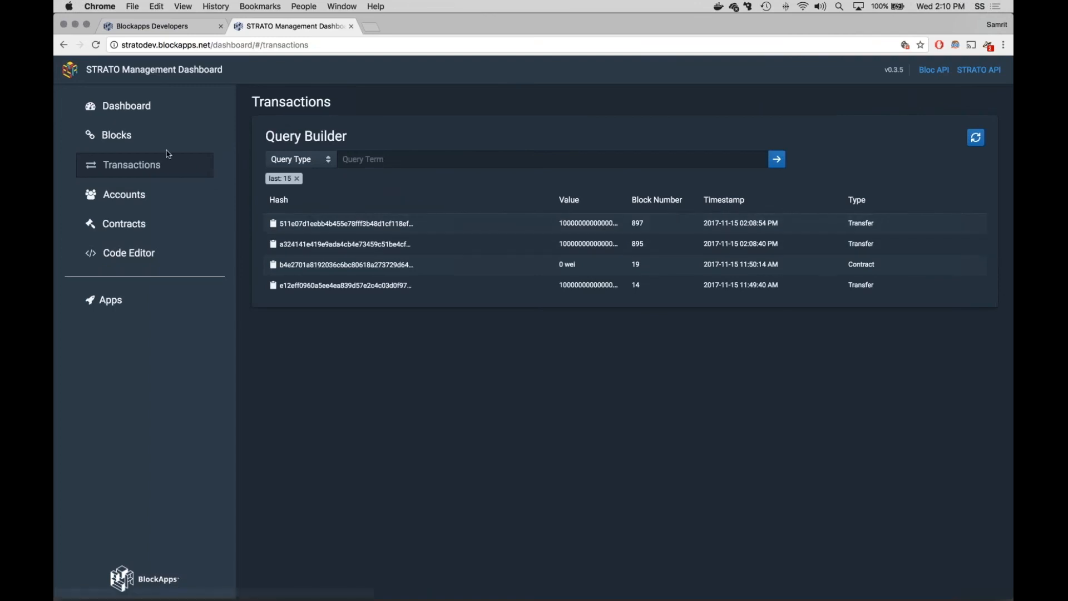
click(116, 135)
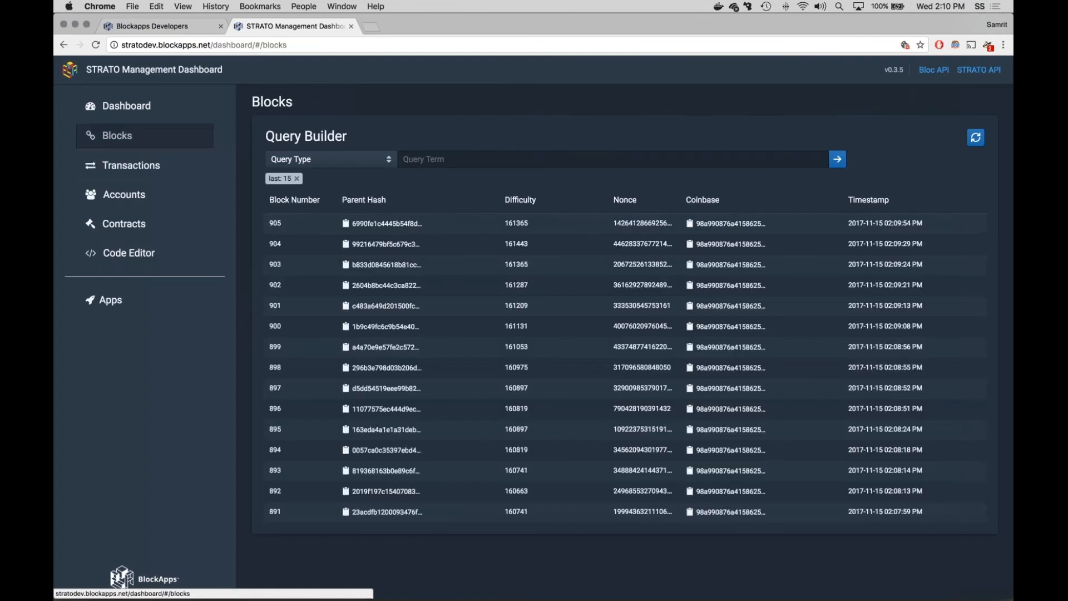
click(347, 224)
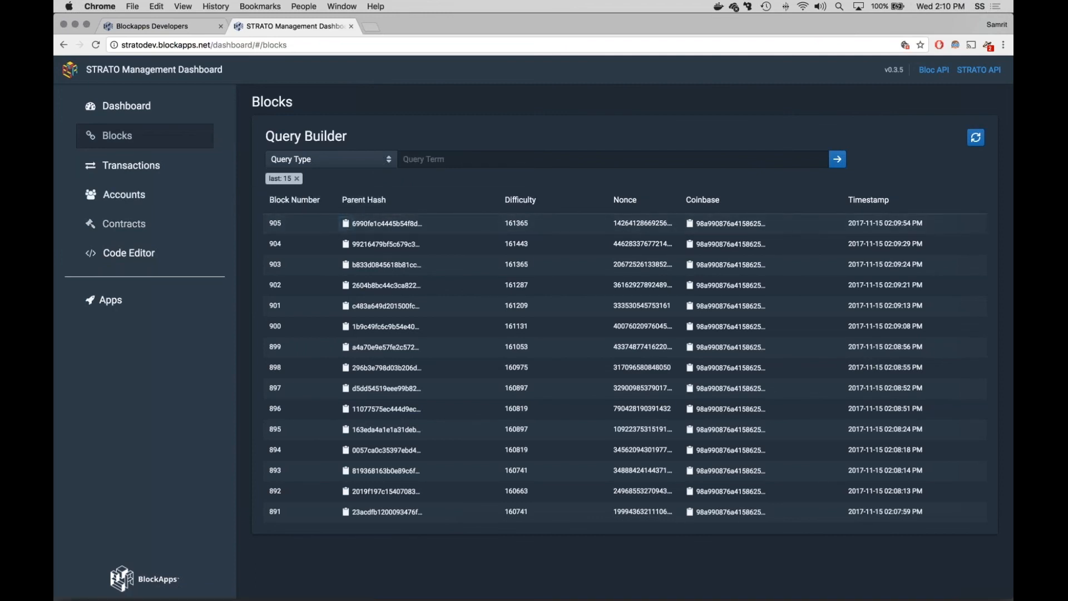
click(162, 197)
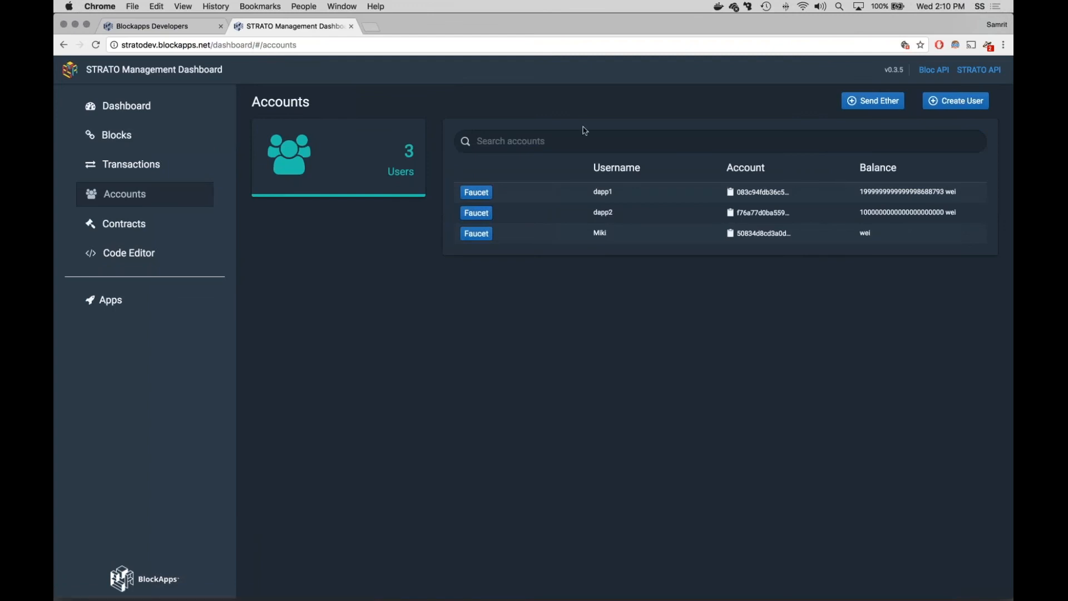
Step: Start a new contract for user dapp1, selecting the account's address and entering the account password
click(131, 226)
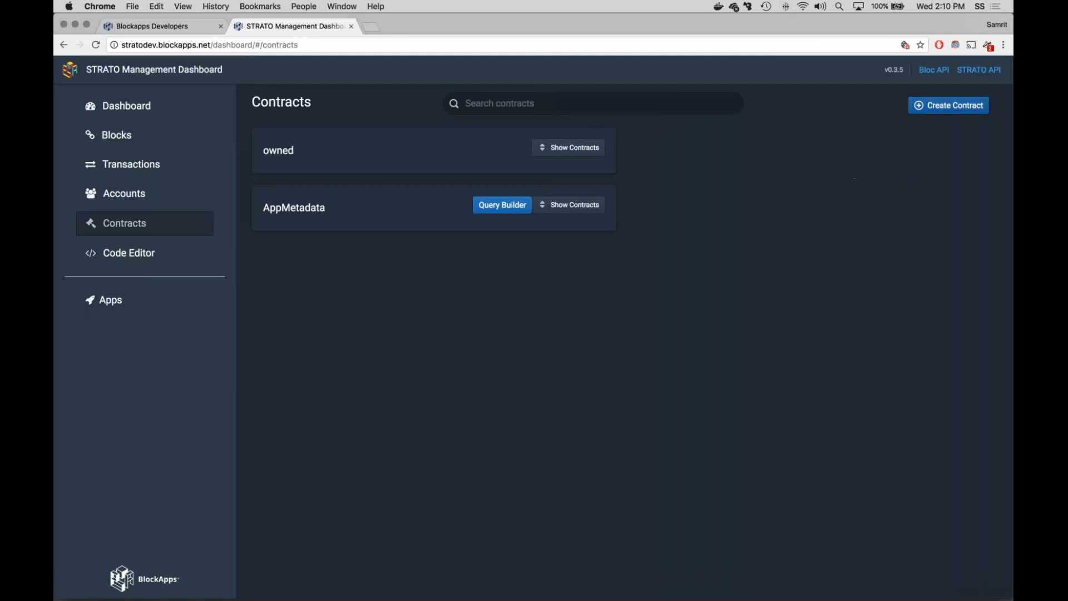
click(949, 105)
click(492, 250)
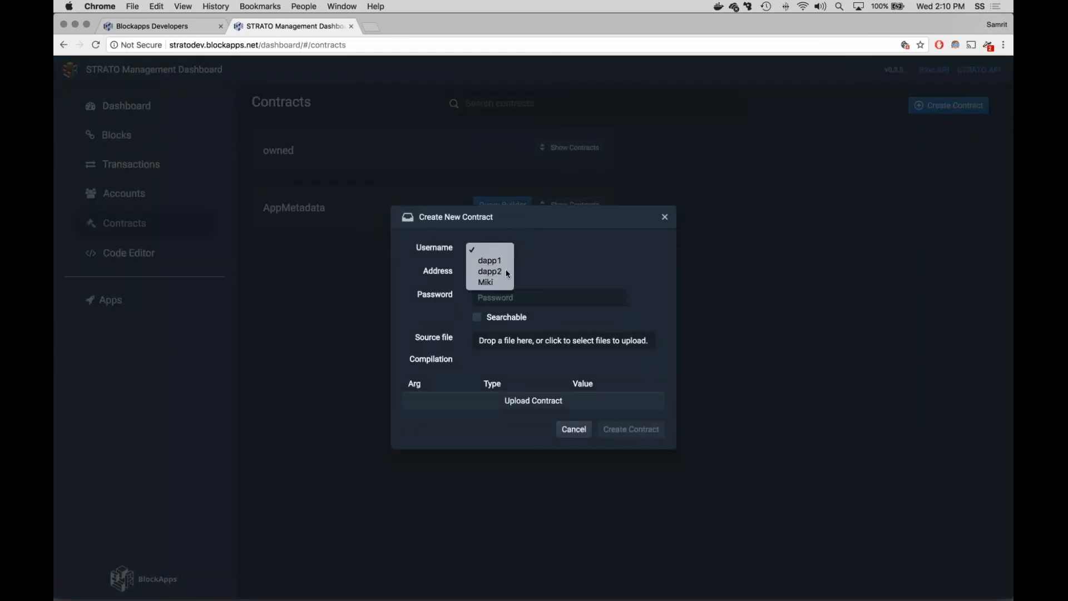
click(493, 261)
click(504, 273)
click(507, 284)
click(510, 297)
text(••••)
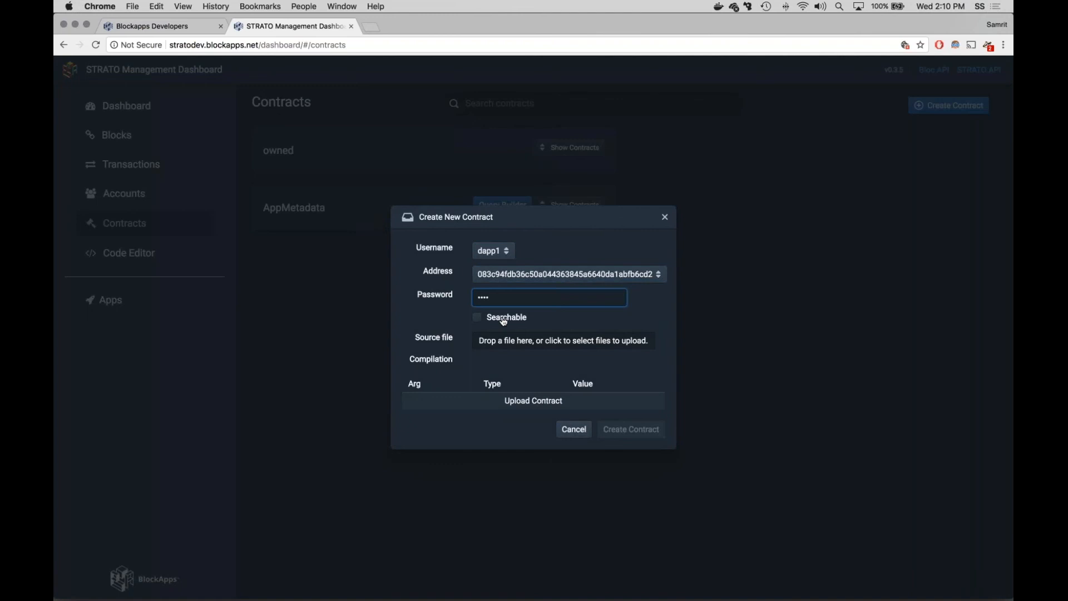
Step: Make the contract searchable, upload SimpleStorage.sol as its source file, and create the contract
click(479, 319)
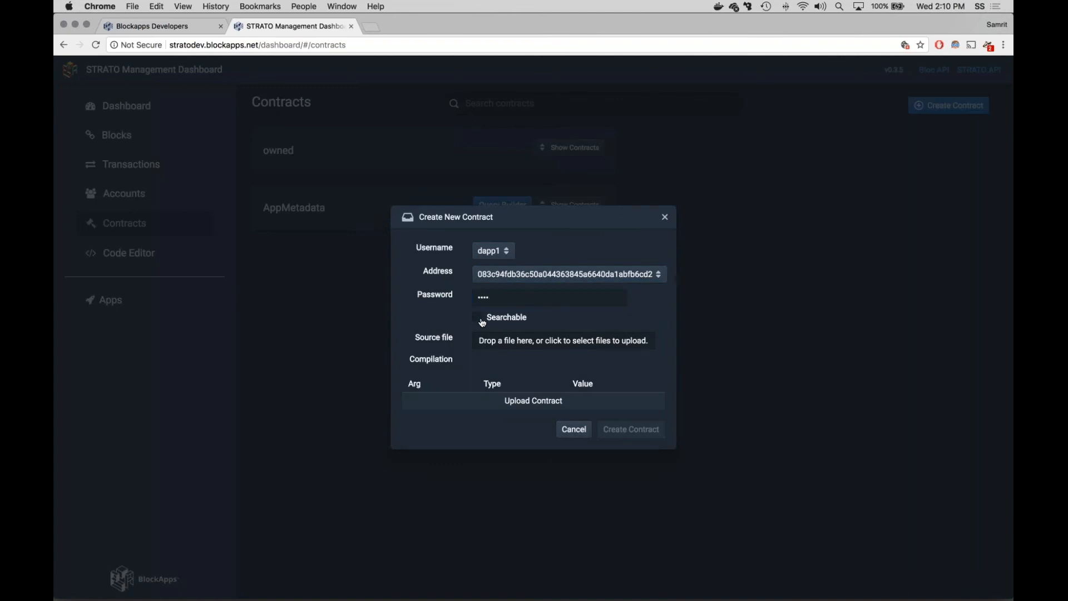
click(534, 345)
scroll(534, 170, down, 5)
scroll(534, 170, down, 1)
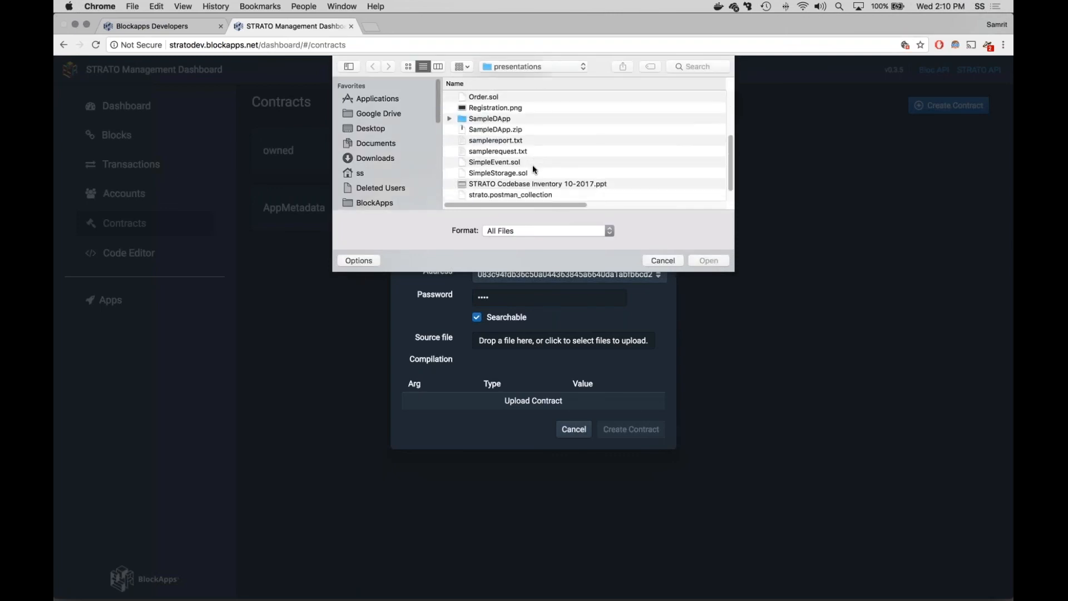
click(521, 173)
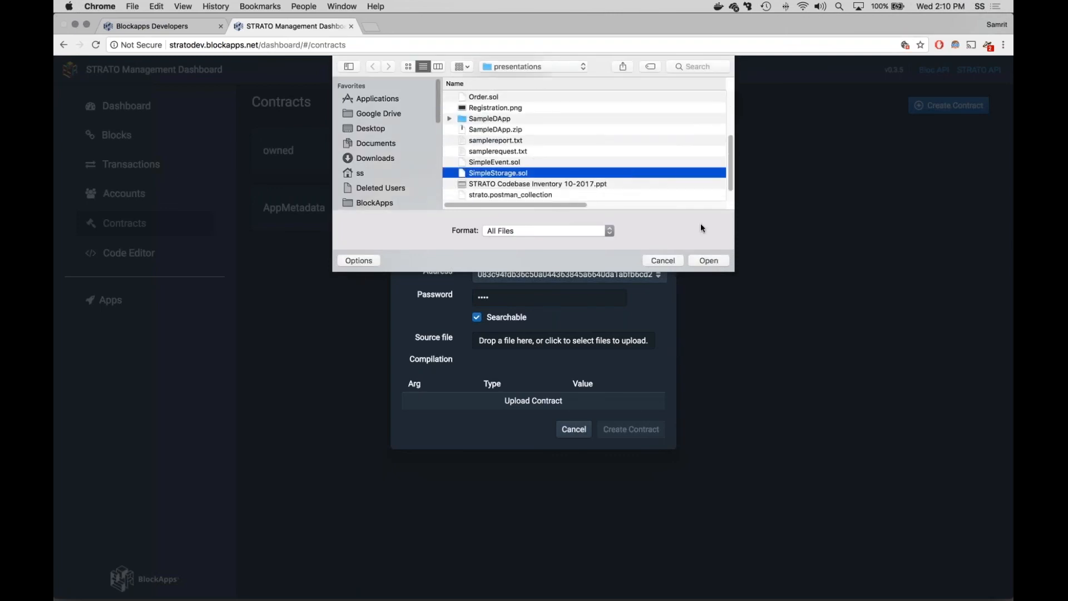
click(708, 260)
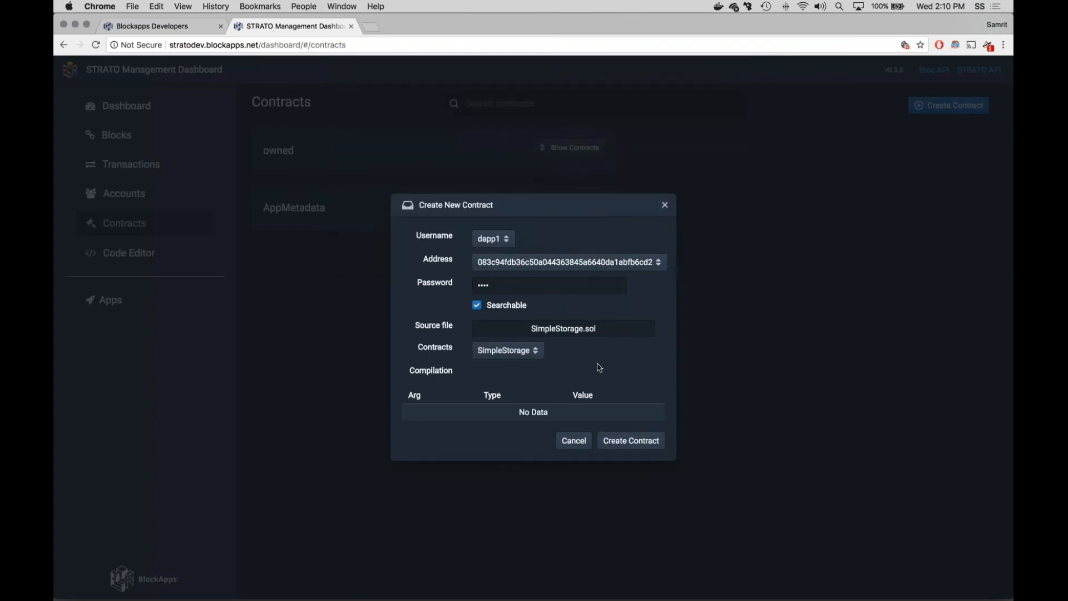
click(632, 441)
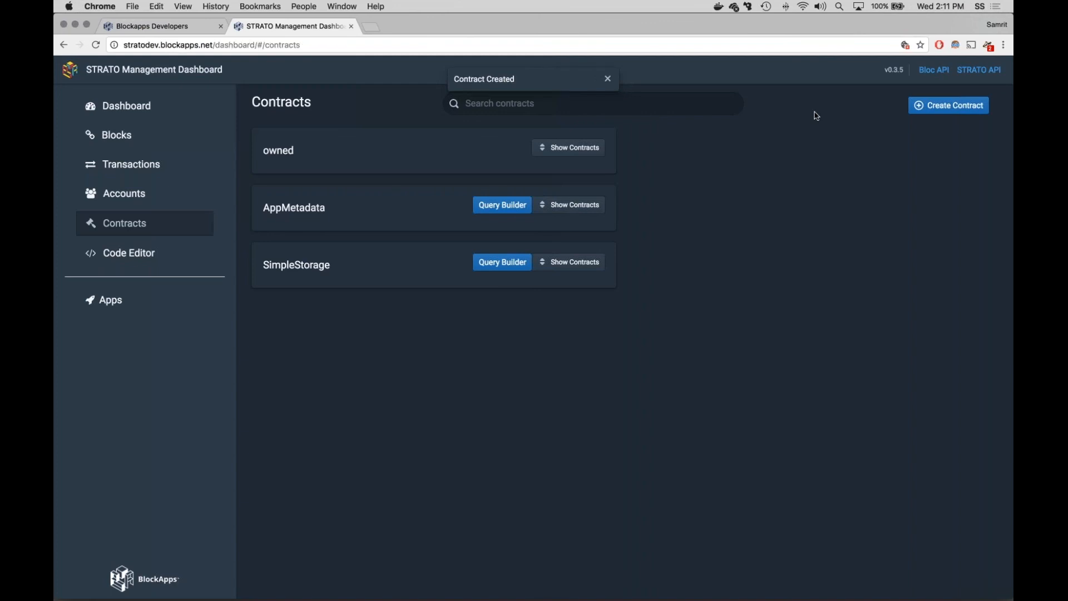
Step: Show the deployed SimpleStorage contract and examine its methods and state
click(578, 266)
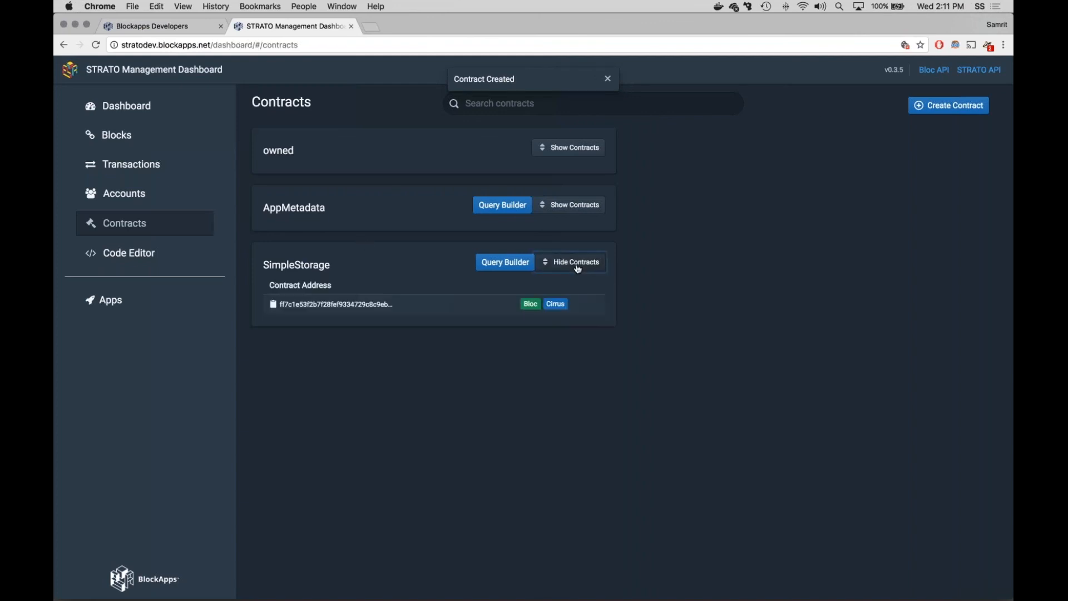
click(364, 305)
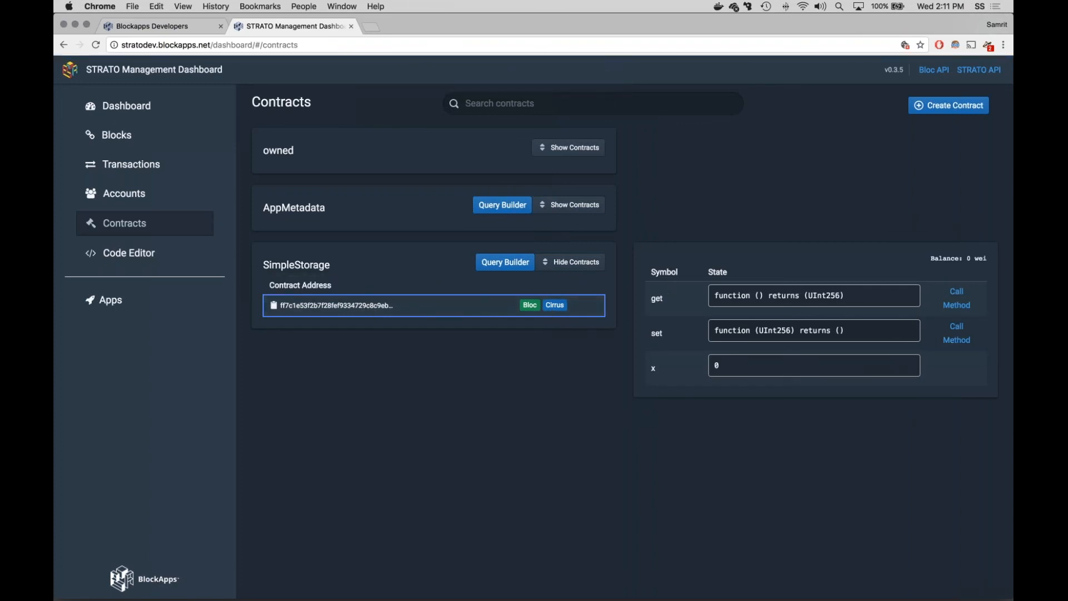
Step: Import SimpleStorage.sol from the presentations folder into the contract code editor
click(155, 254)
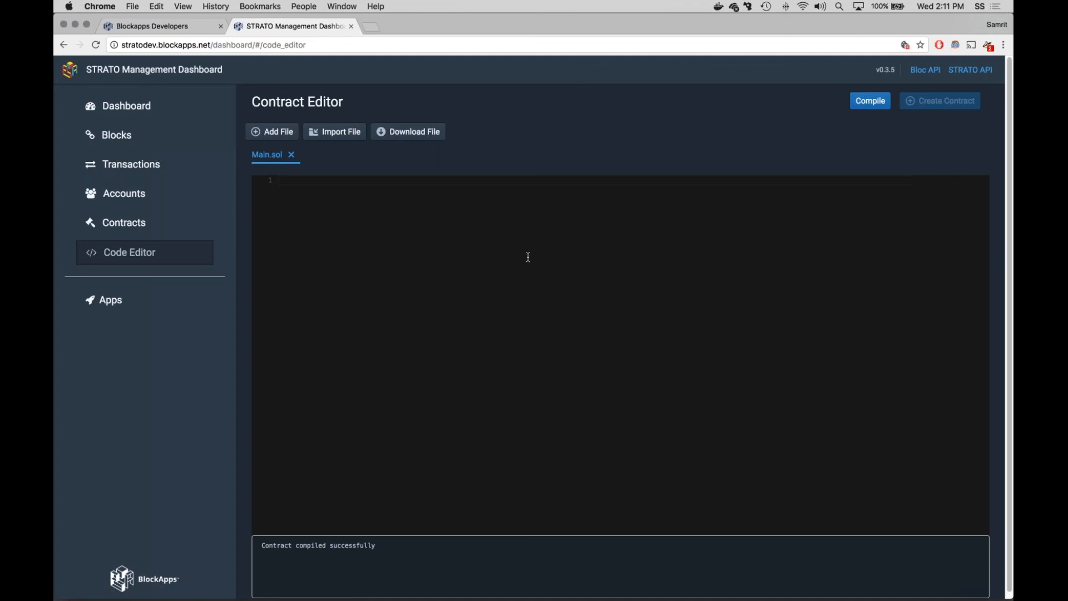
click(347, 138)
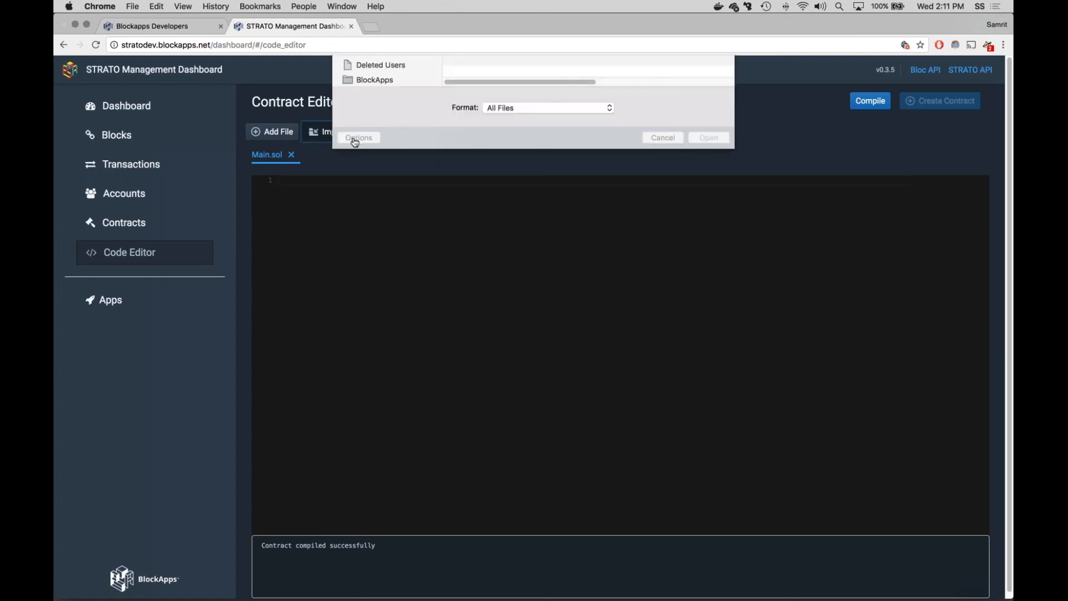
scroll(510, 139, down, 5)
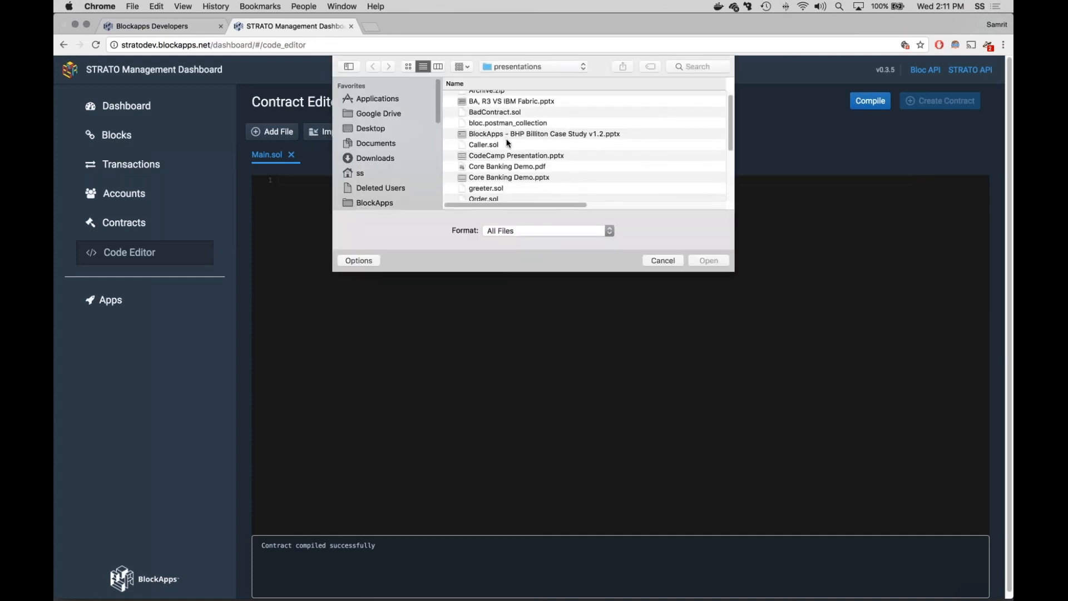
scroll(508, 143, down, 3)
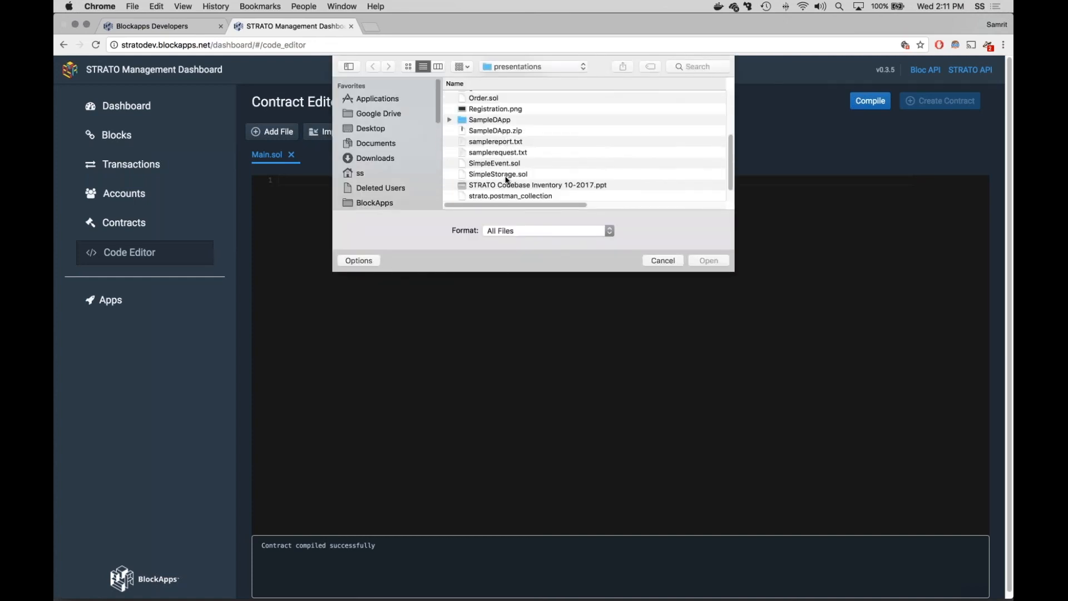
click(508, 175)
click(711, 261)
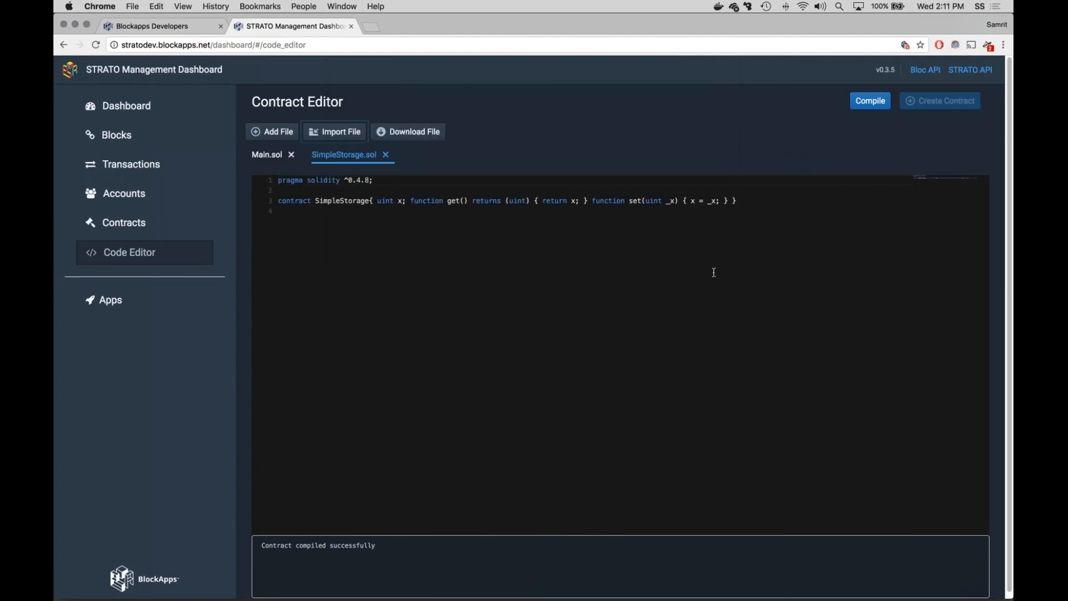
Step: Put the uint x declaration and the get function on separate lines inside the SimpleStorage contract
click(376, 200)
key(Return)
key(Right)
key(Right)
key(Right)
key(Right)
key(Right)
key(Right)
Step: Break the get function's body onto its own lines and insert a blank line above the function
key(Right)
key(Return)
key(Right)
key(Right)
key(Right)
key(Right)
key(Right)
key(Right)
key(Right)
key(Right)
key(Right)
key(Right)
key(Right)
key(Right)
key(Right)
key(Right)
key(Right)
key(Right)
key(Right)
key(Right)
key(Right)
key(Right)
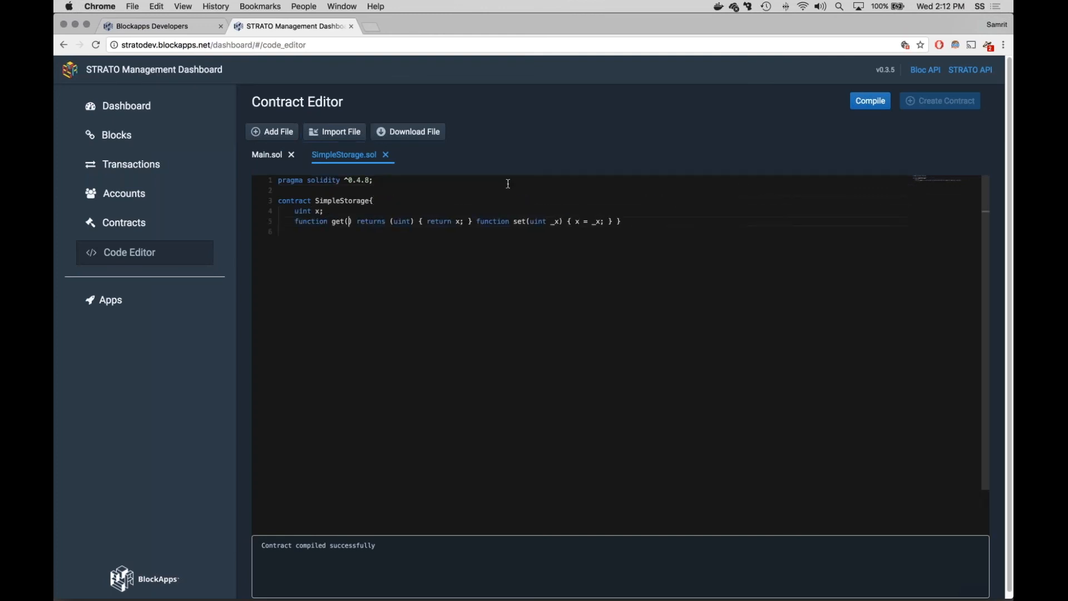
key(Right)
key(Right)
key(Right)
key(Right)
key(Right)
key(Right)
key(Right)
key(Right)
key(Right)
key(Right)
key(Return)
key(Right)
key(Right)
key(Right)
key(Right)
key(Right)
key(Right)
key(Right)
key(Right)
key(Right)
key(Right)
key(Return)
key(Up)
key(Right)
key(Up)
Step: Move the set function onto its own line below get, separated by a blank line
key(Right)
key(Right)
key(Return)
key(Down)
key(Down)
key(Down)
key(Right)
key(Right)
key(Right)
key(Right)
key(BackSpace)
Step: Break the set function's braces, its x = _x statement and the contract's closing brace onto separate lines
key(Right)
key(Right)
key(Return)
key(Return)
key(Right)
key(Right)
key(Right)
key(Right)
key(Right)
key(Right)
key(Right)
key(Right)
key(Right)
key(Right)
key(Right)
key(Right)
key(Right)
key(Right)
key(Right)
key(Right)
key(Right)
key(Right)
key(Right)
key(Right)
key(Return)
key(Right)
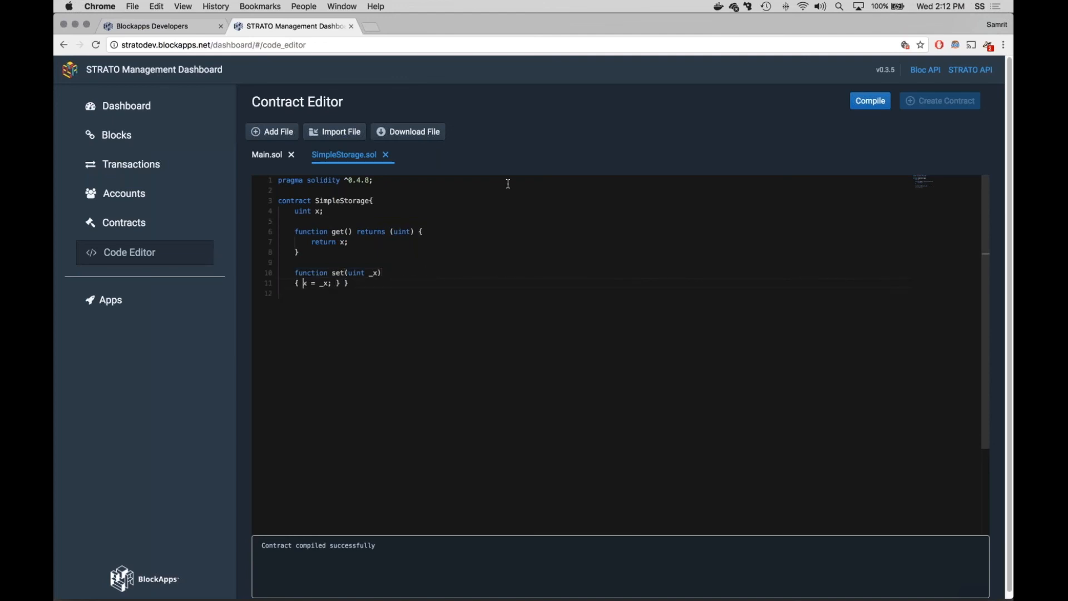
key(Return)
key(End)
key(Left)
key(Left)
key(Left)
key(Return)
Step: Place the set function's opening brace on its signature line and tidy the indentation of its body and closing braces
key(Right)
key(Return)
key(Up)
key(Up)
key(Up)
key(Left)
key(BackSpace)
key(BackSpace)
key(Down)
key(Left)
key(BackSpace)
key(Down)
key(Up)
key(Right)
key(Right)
key(Down)
key(Up)
key(Left)
key(BackSpace)
key(BackSpace)
key(Up)
click(312, 242)
drag(292, 284, 346, 293)
click(395, 336)
Step: Compile the reformatted SimpleStorage contract and download it as SimpleStorage.sol
click(870, 101)
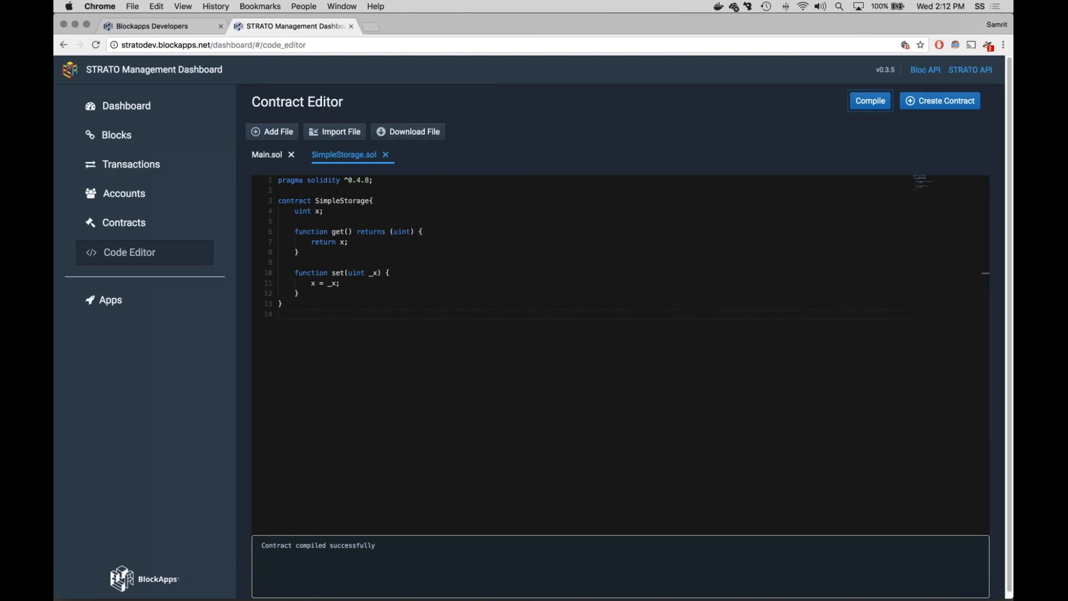
click(95, 45)
click(419, 132)
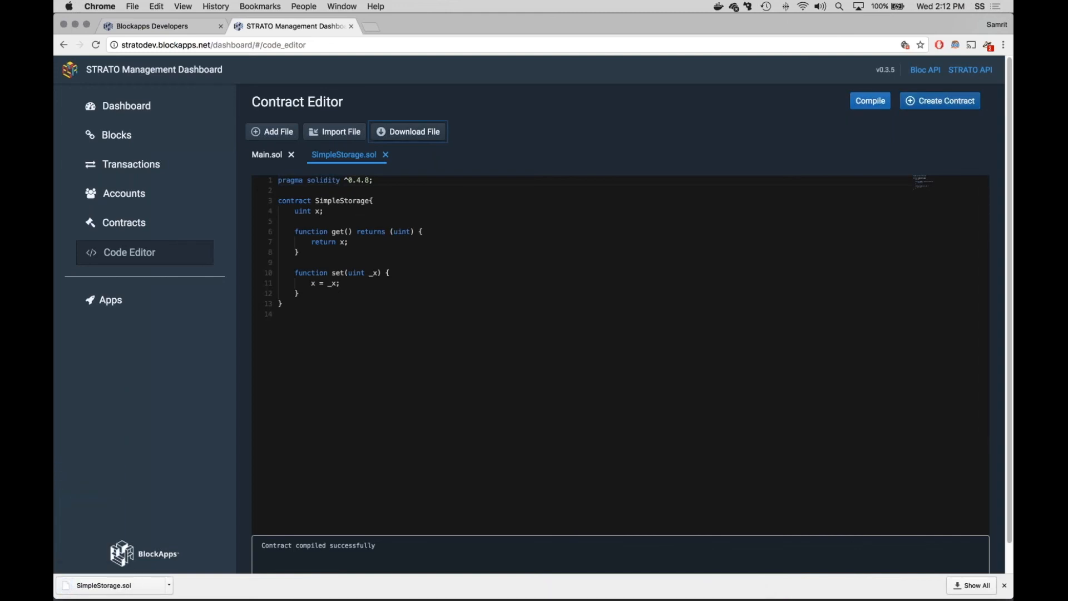
Step: Fill in the SimpleStorage contract creation form with dapp1, its address and the account password, and cancel it
click(927, 104)
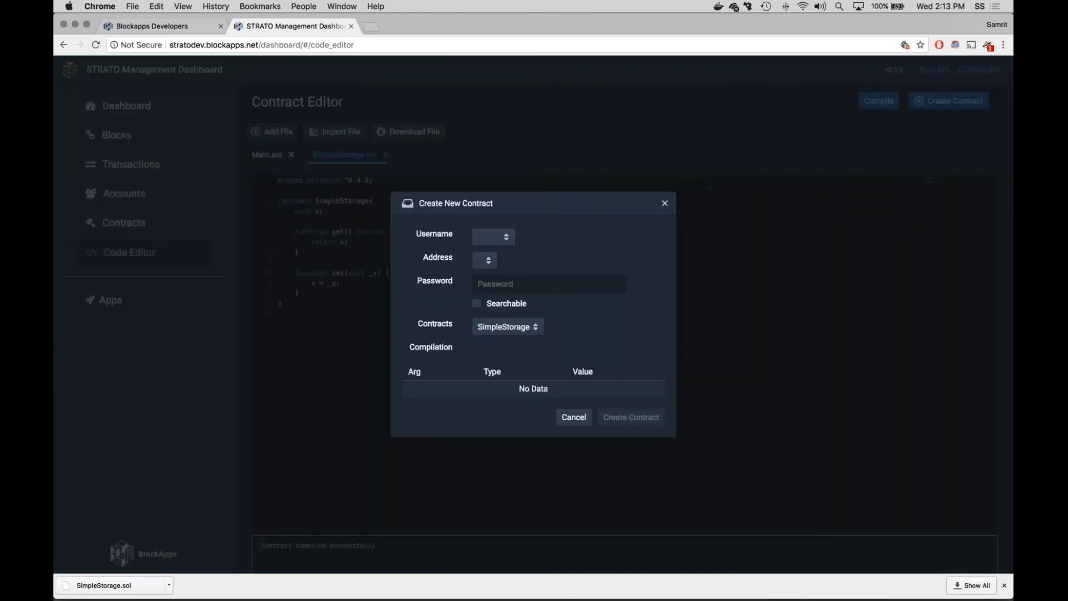
click(490, 235)
click(497, 248)
click(497, 258)
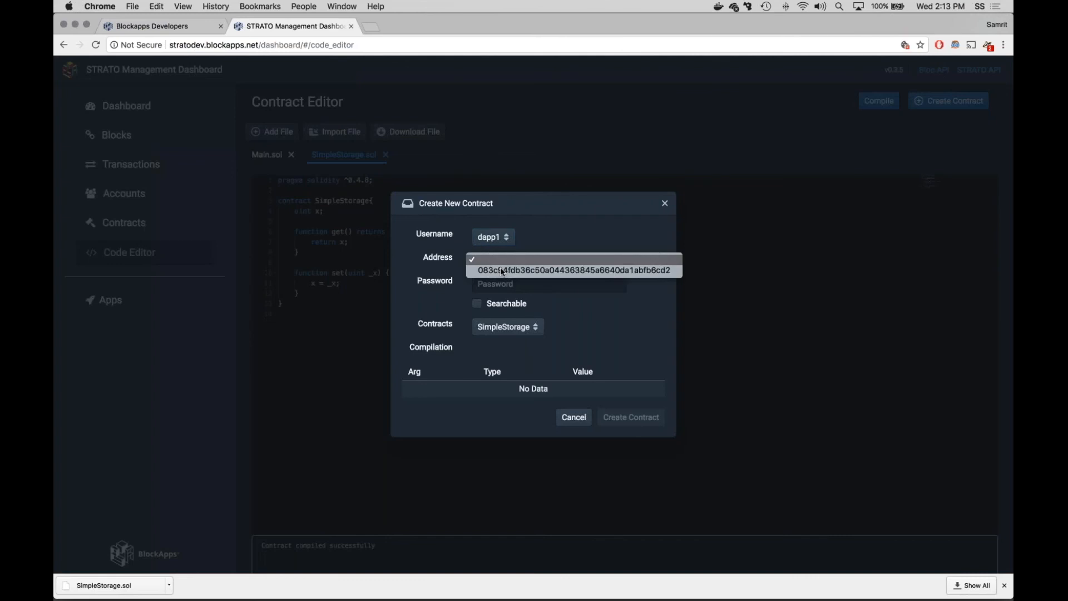
click(504, 271)
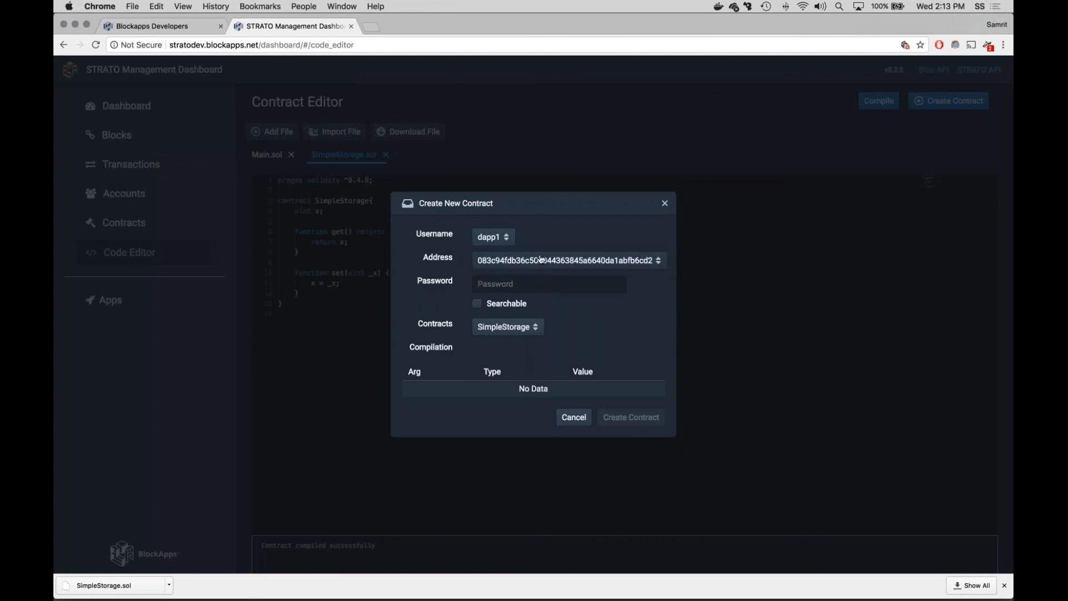
click(525, 283)
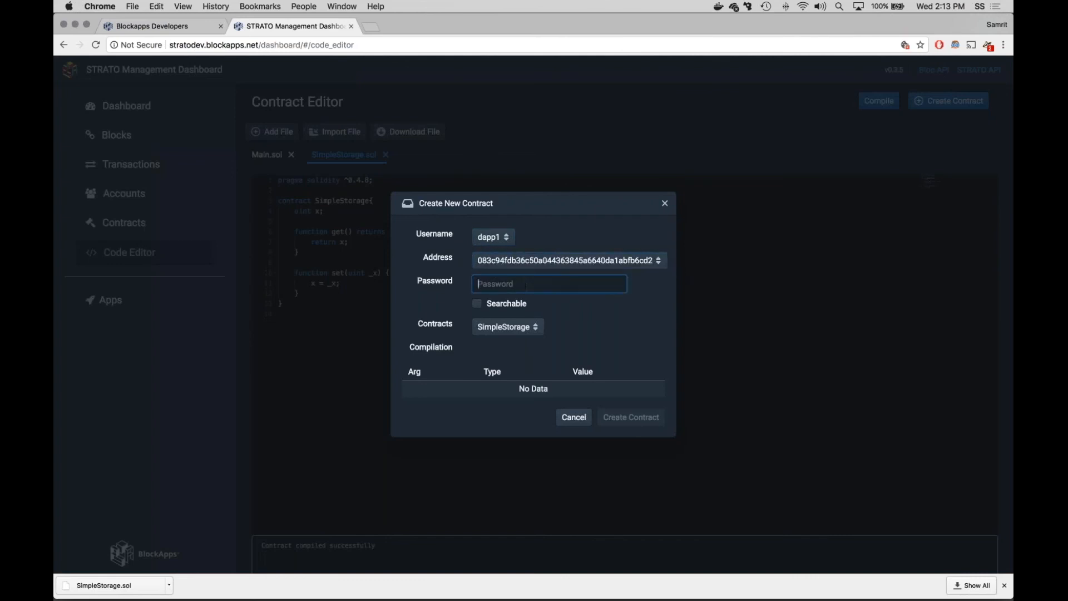
text(1234)
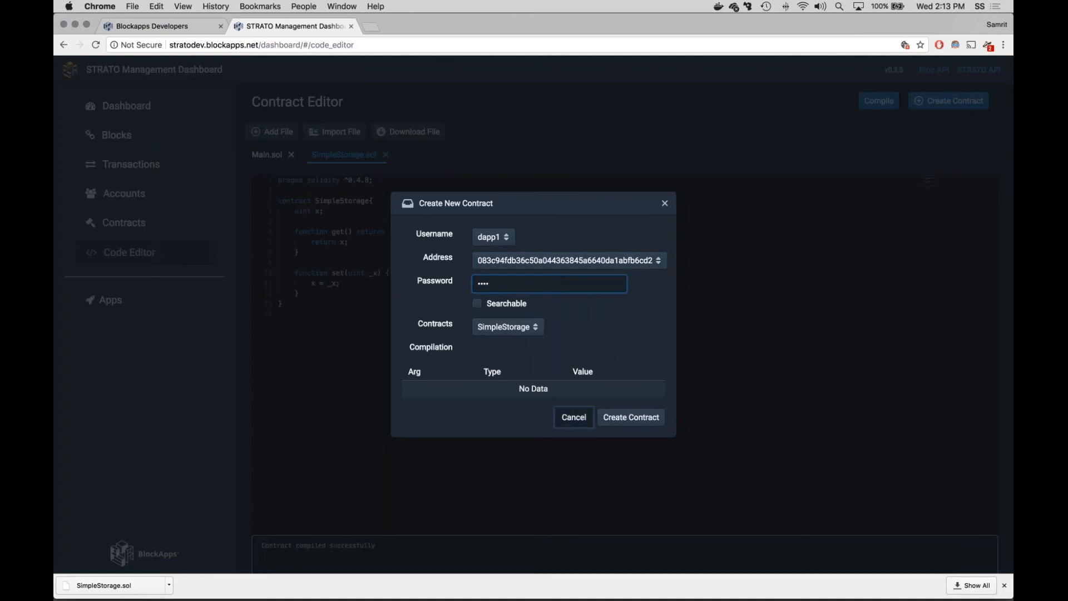
click(576, 418)
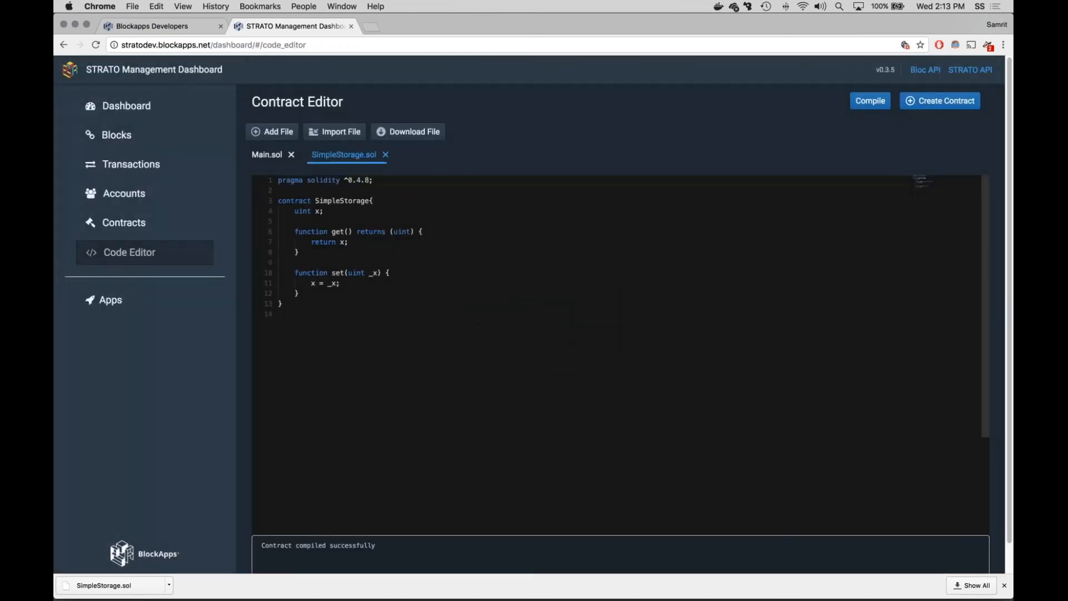
Step: Return to the contracts list, check the contract creation form with its source file upload, and cancel it
click(122, 219)
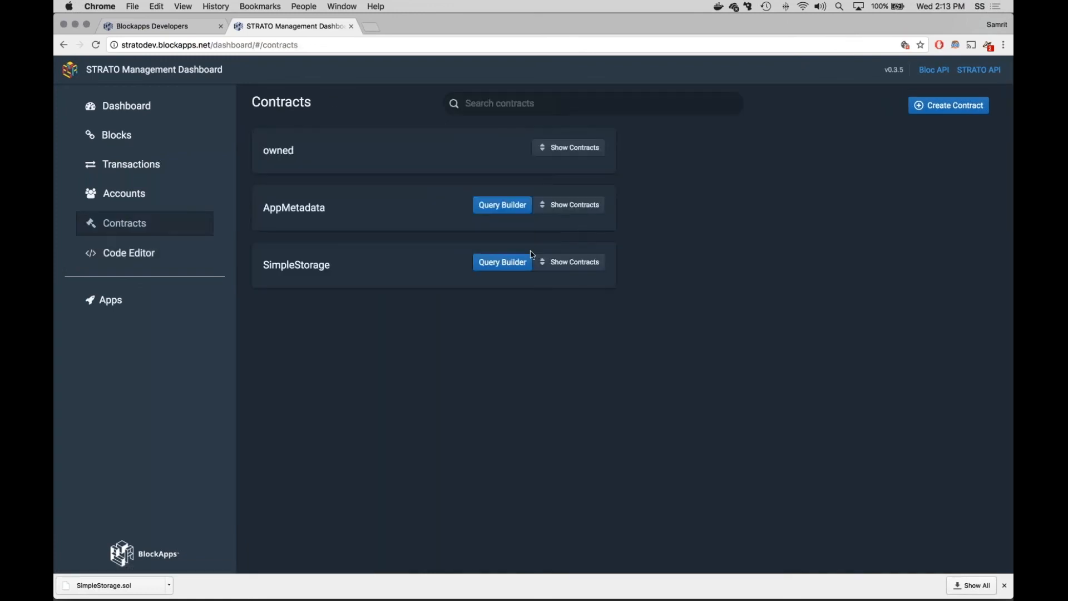
click(924, 109)
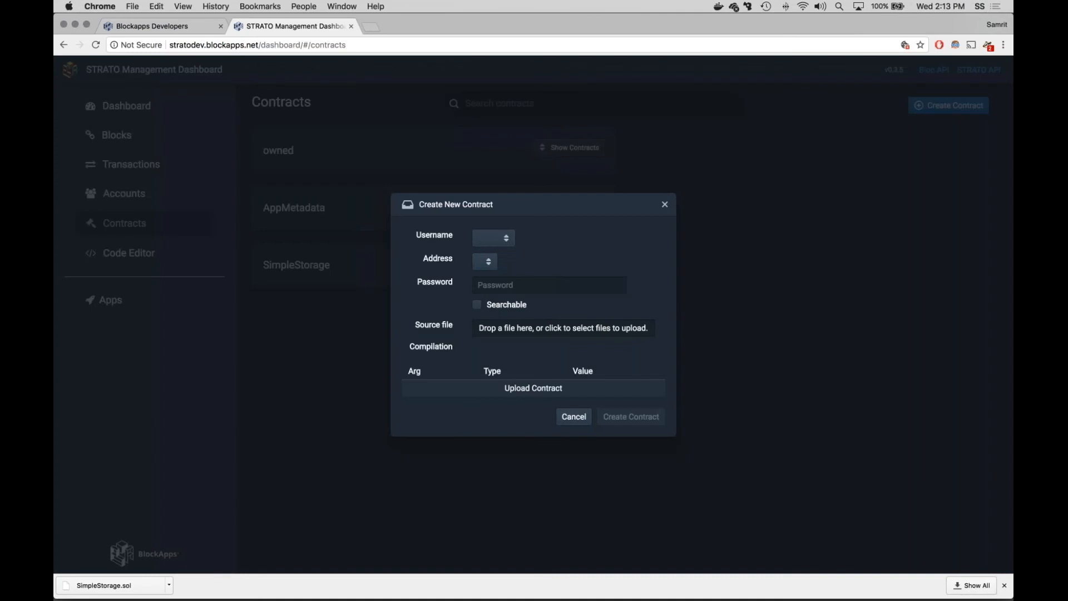
click(574, 416)
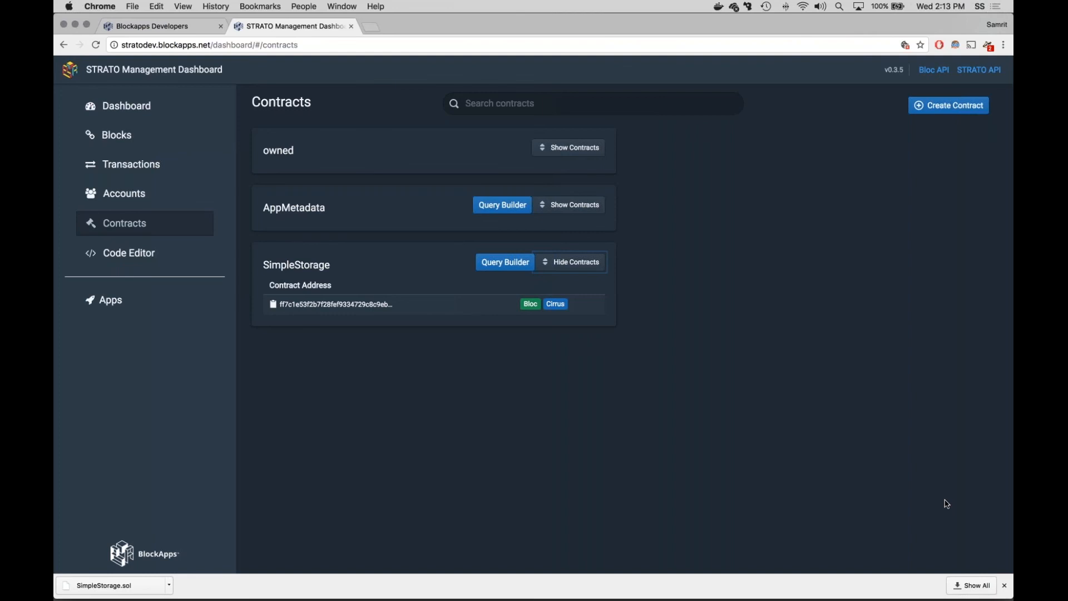
Step: Dismiss the downloads bar, examine the SimpleStorage contract's query builder, and return to the code editor
click(1005, 585)
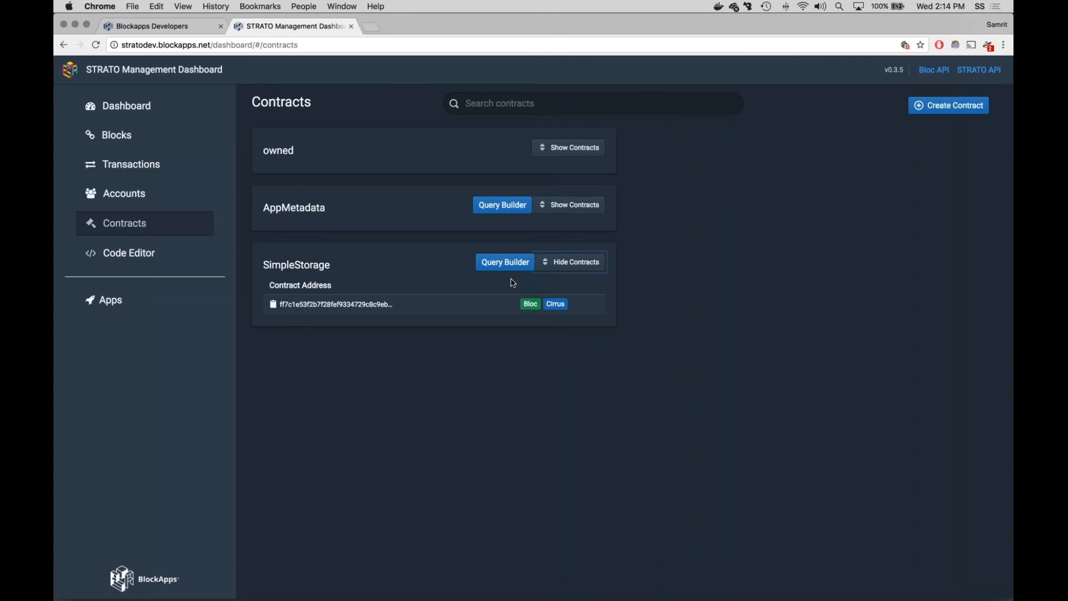
click(505, 262)
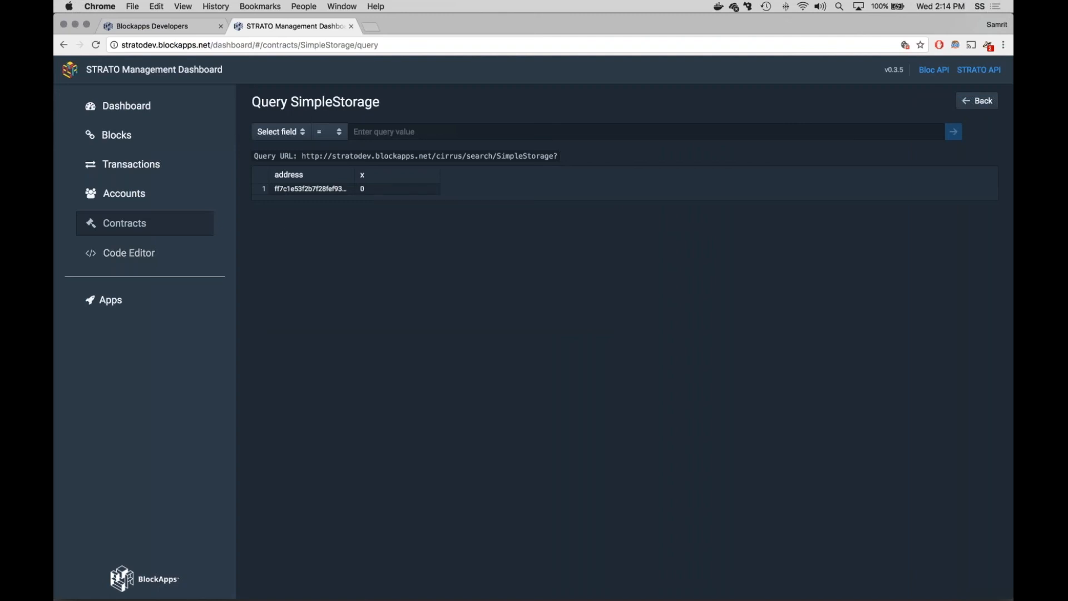
click(129, 252)
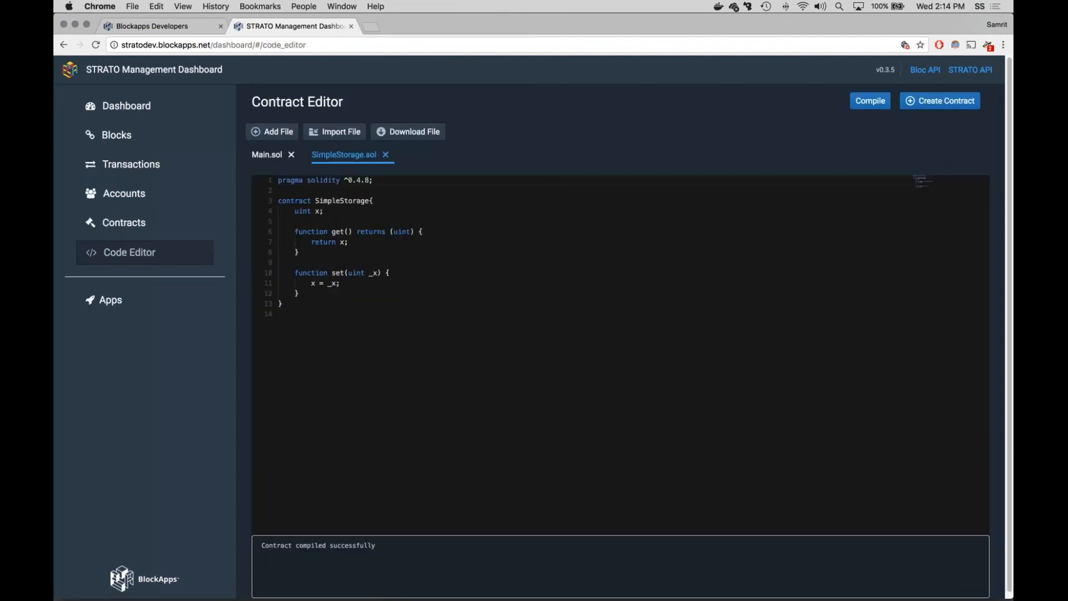
Step: Create the SimpleStorage contract from the editor as dapp1 with its address, entering the account password
click(940, 100)
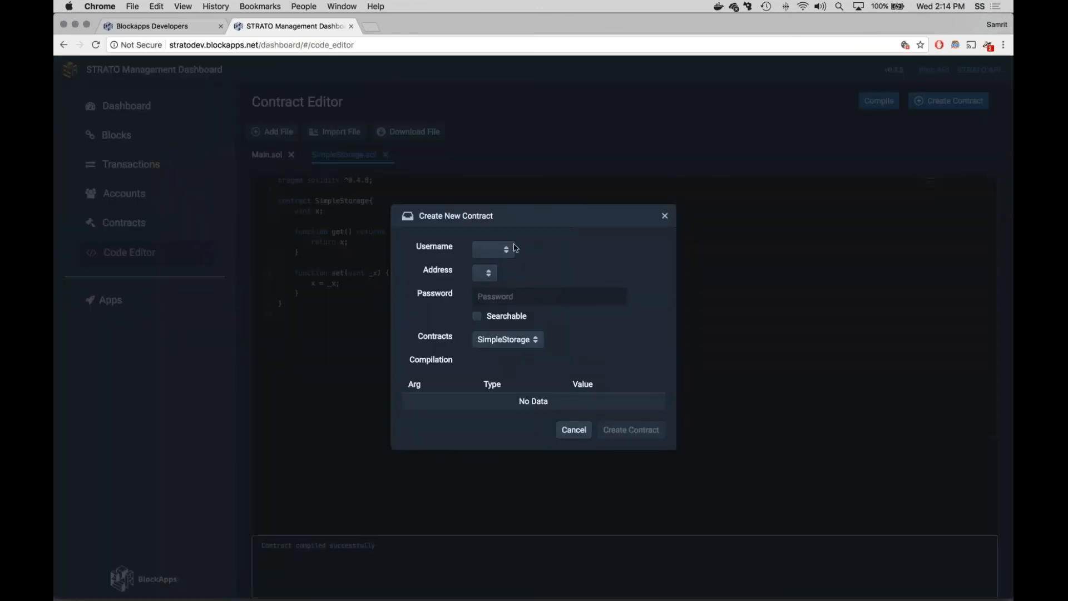
click(494, 249)
click(490, 265)
click(487, 272)
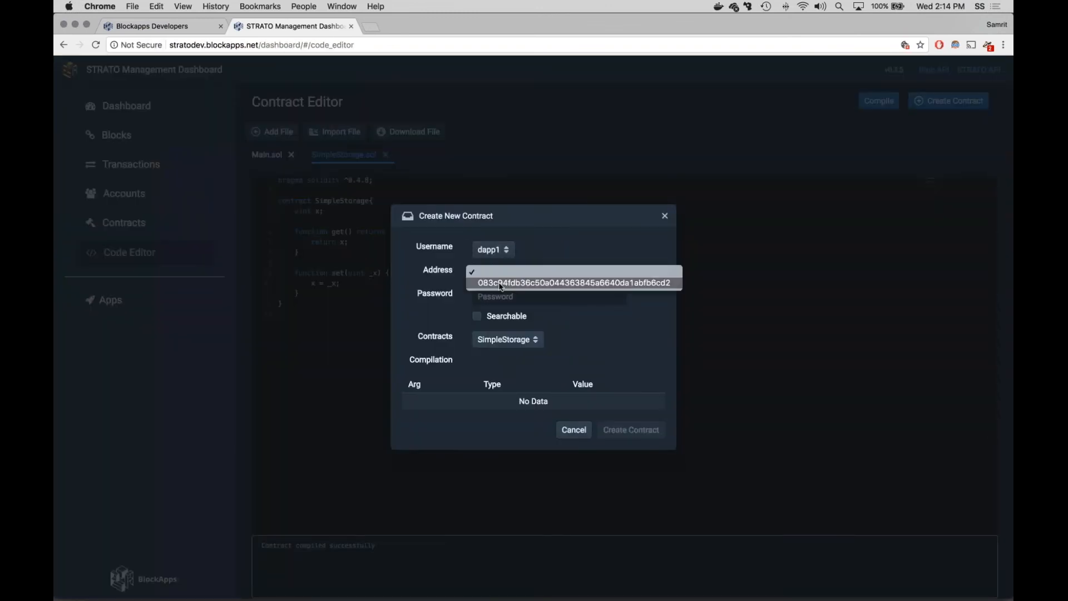
click(496, 283)
click(495, 296)
text(1234)
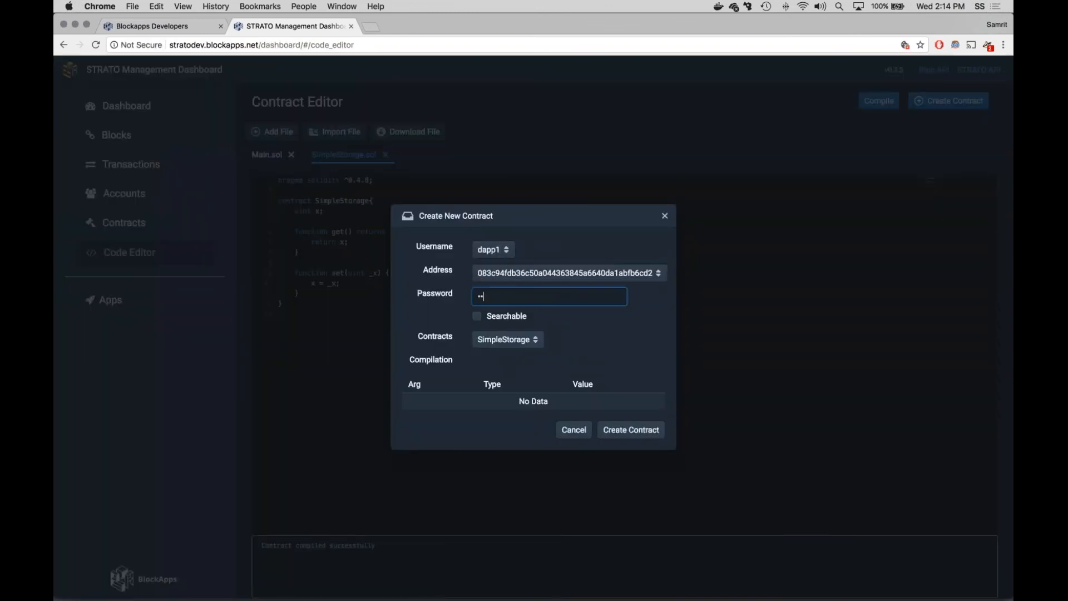
click(639, 429)
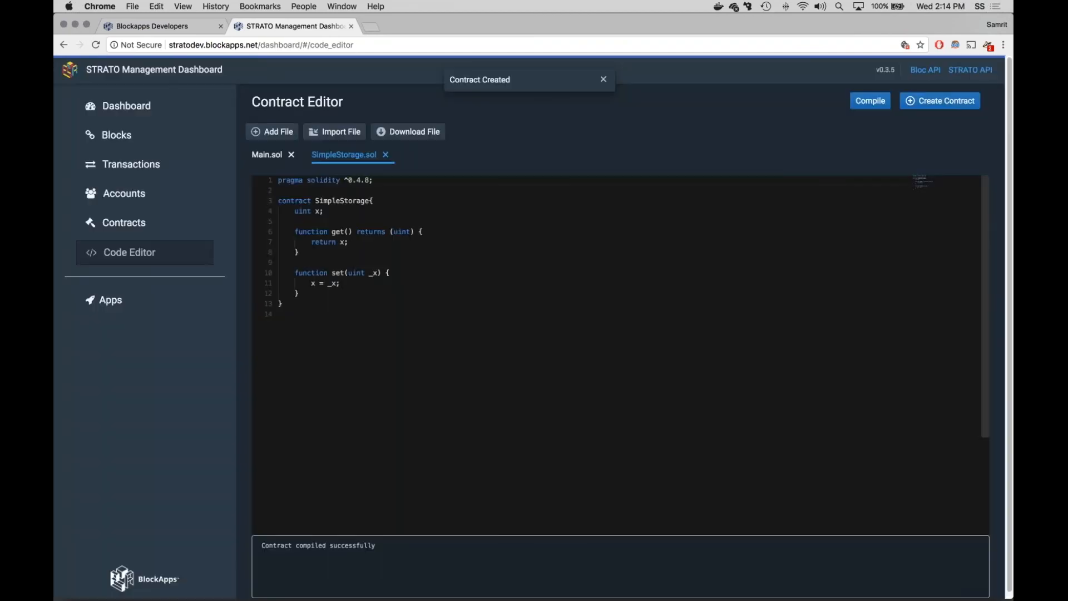
Step: Expand SimpleStorage in the contracts list and examine the state of both contract instances, ending on the Bloc-tagged one
click(124, 222)
click(585, 262)
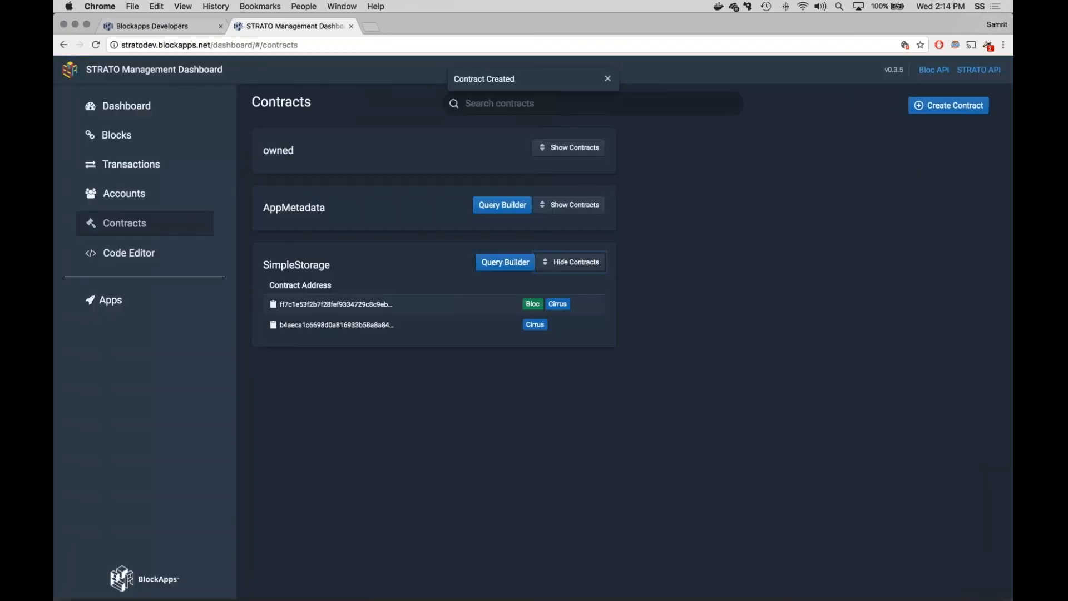
click(457, 328)
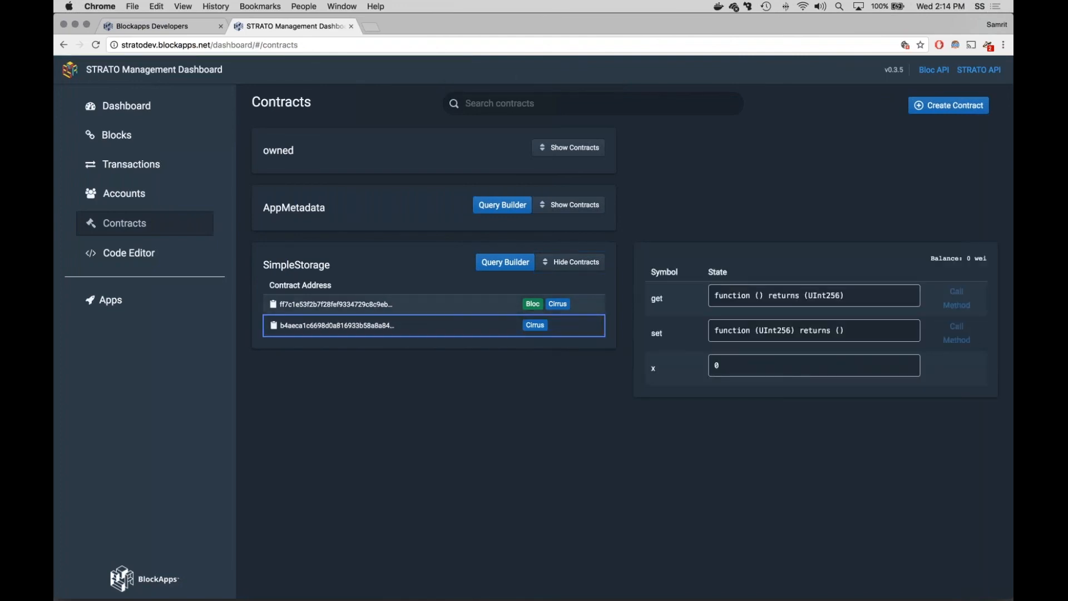
click(457, 305)
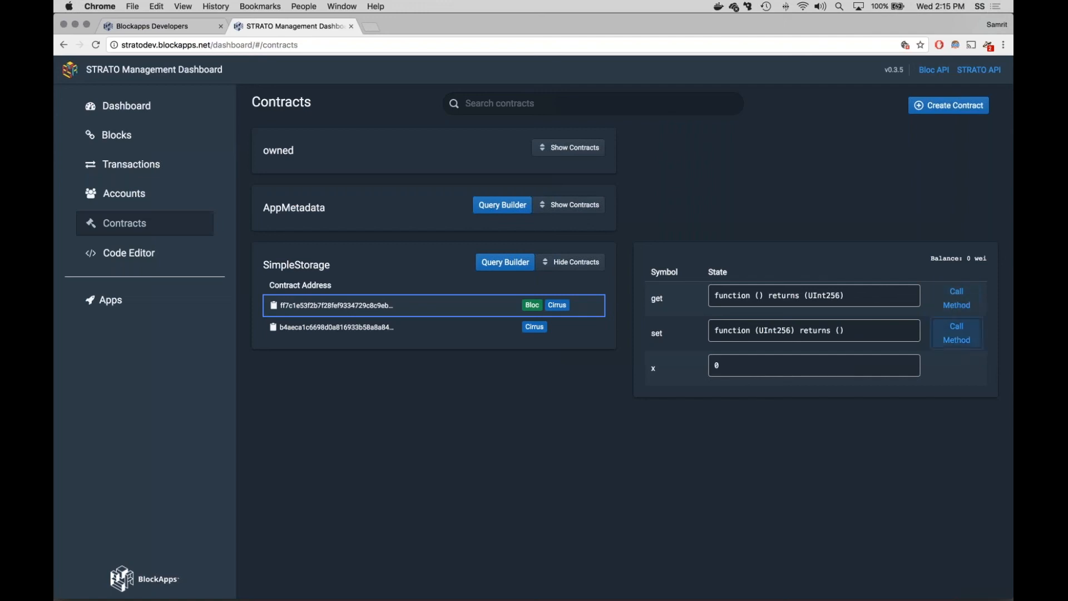
Step: Call the set method on the SimpleStorage instance as dapp1 with its address and account password, passing 10 for _x
click(957, 333)
click(494, 233)
click(497, 263)
click(504, 257)
click(518, 269)
click(522, 284)
text(1234)
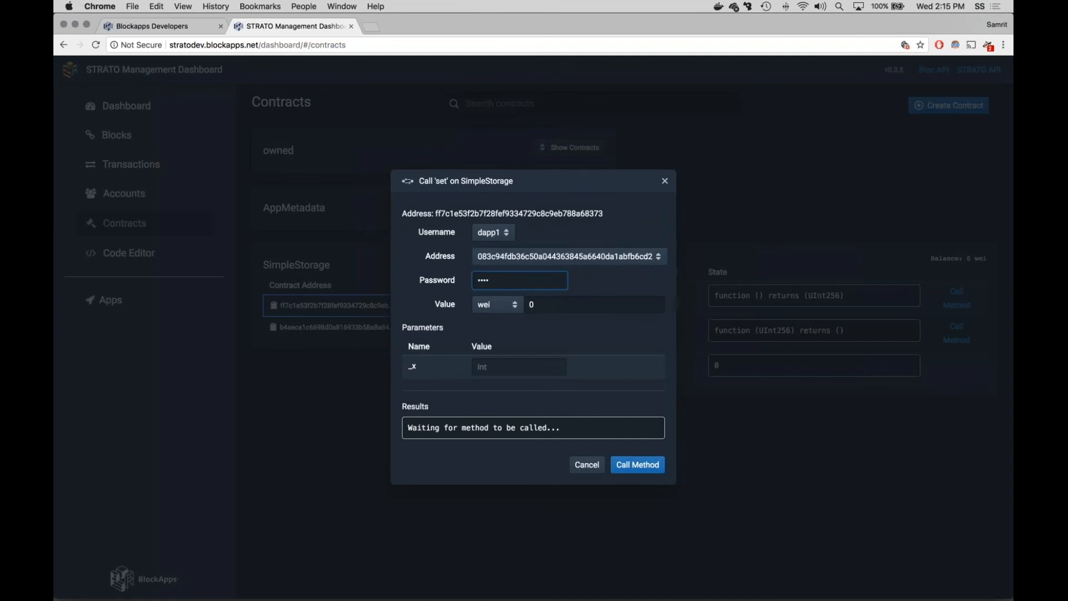
click(502, 361)
text(10)
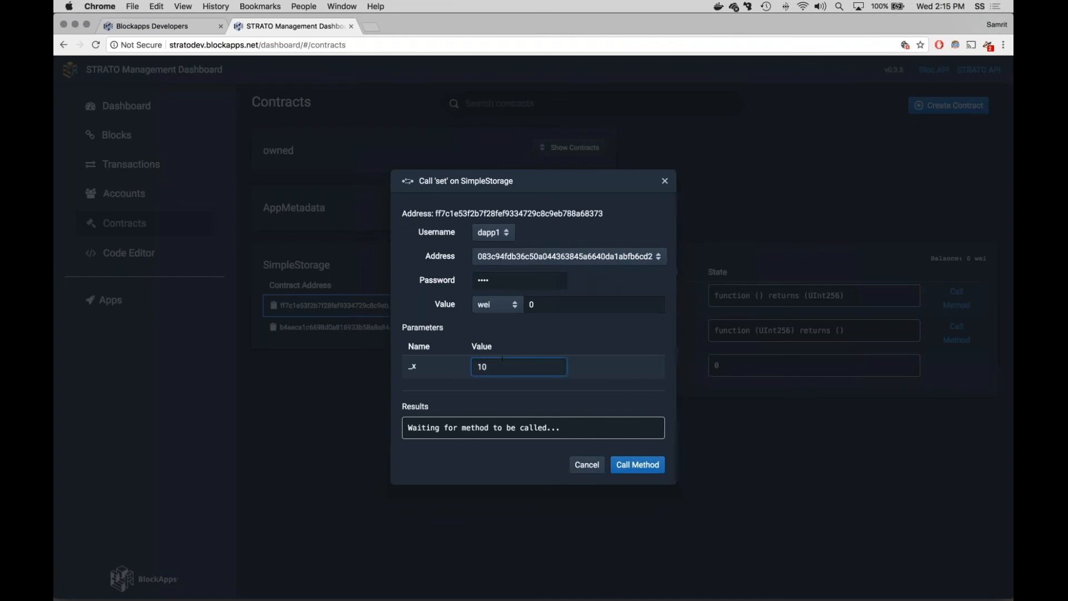
click(641, 466)
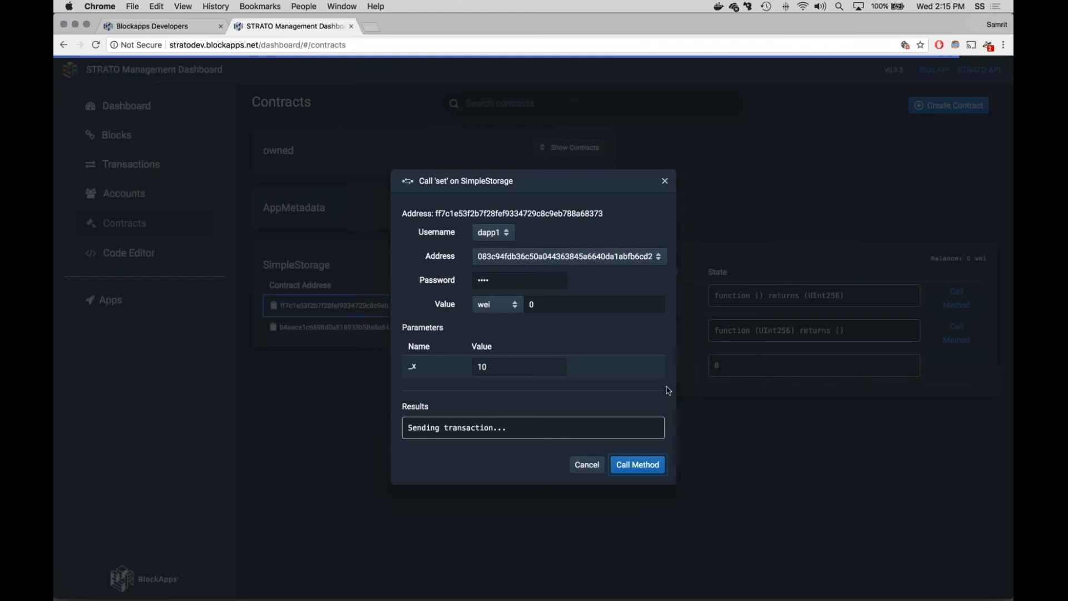
scroll(590, 419, down, 5)
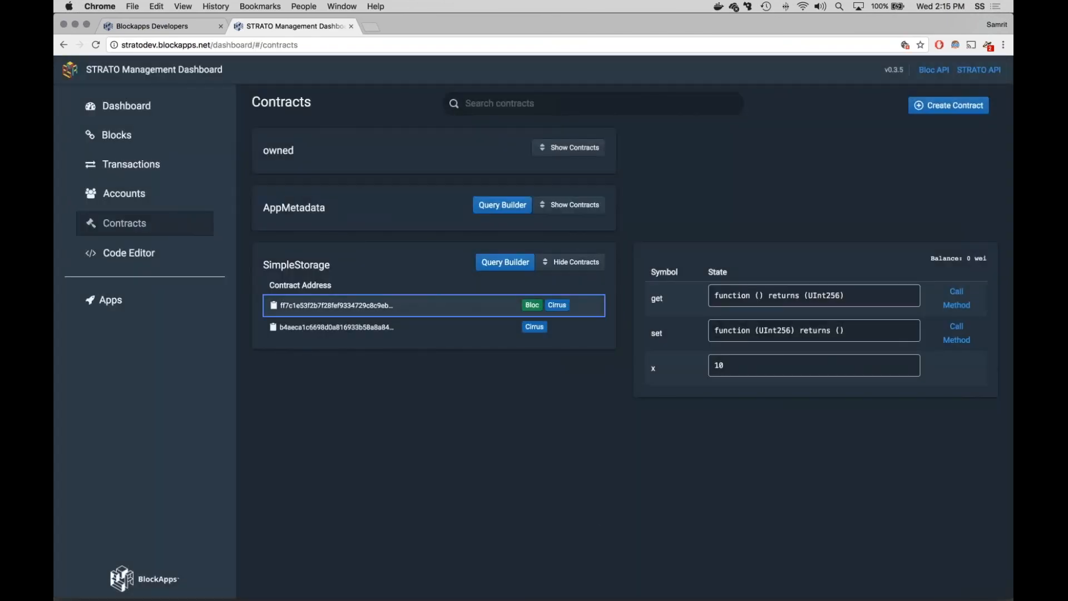
Step: Query the SimpleStorage contracts for instances where x equals 10
click(505, 262)
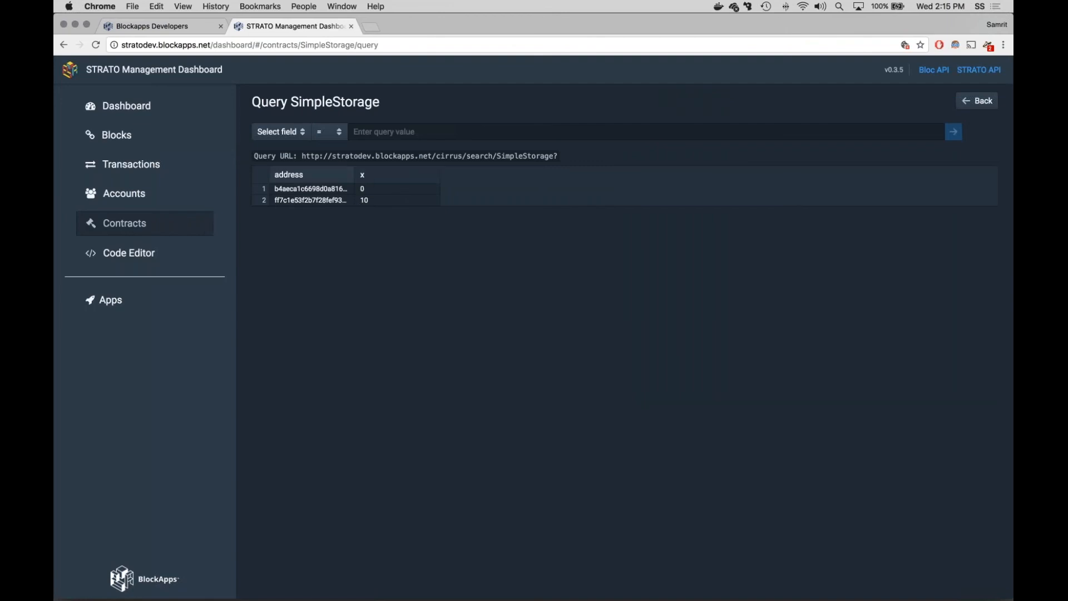
click(280, 131)
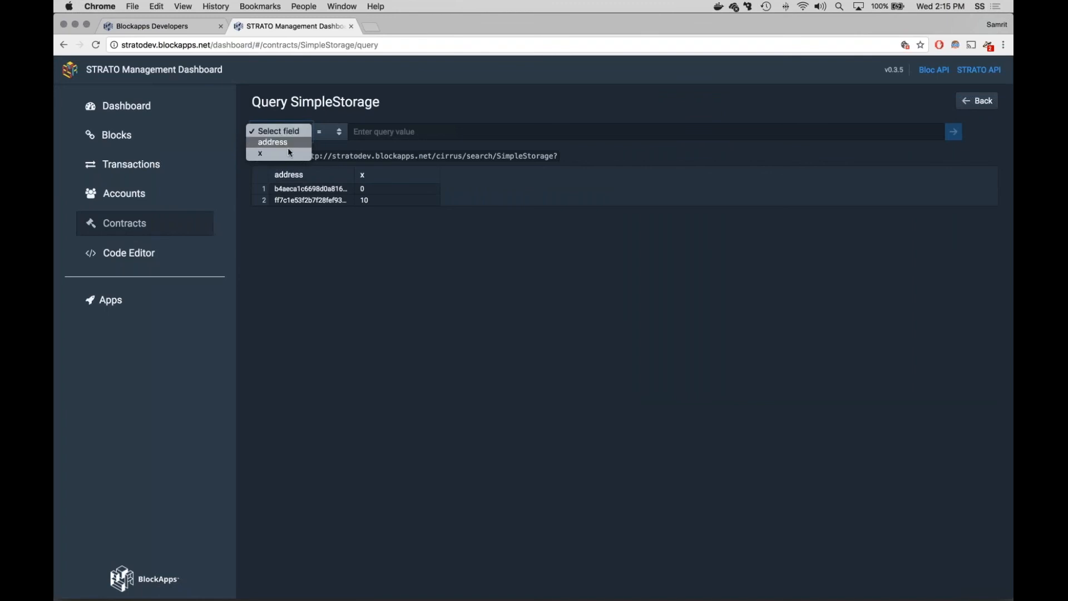
click(272, 153)
text(10)
key(Return)
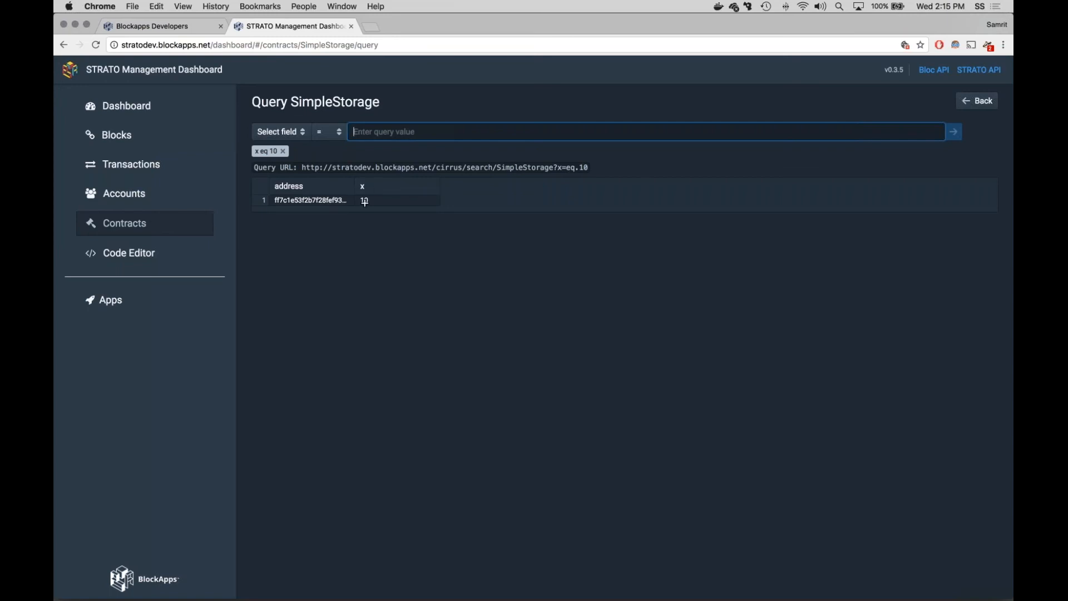
Step: Highlight the query URL generated for the x filter to inspect it, and clear the selection
drag(302, 168, 595, 169)
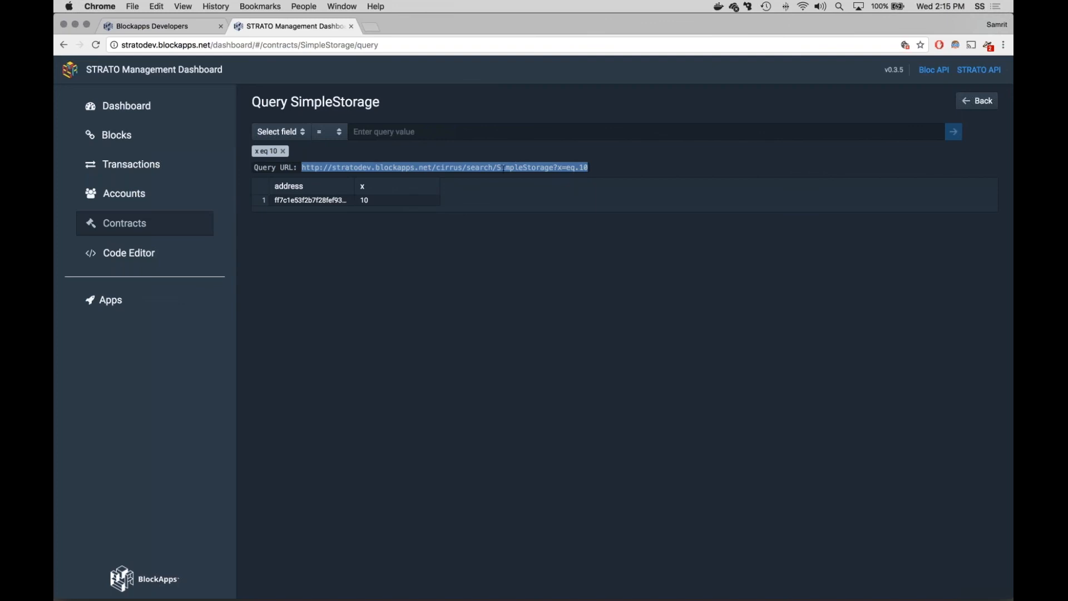
click(437, 168)
drag(437, 168, 617, 160)
click(618, 160)
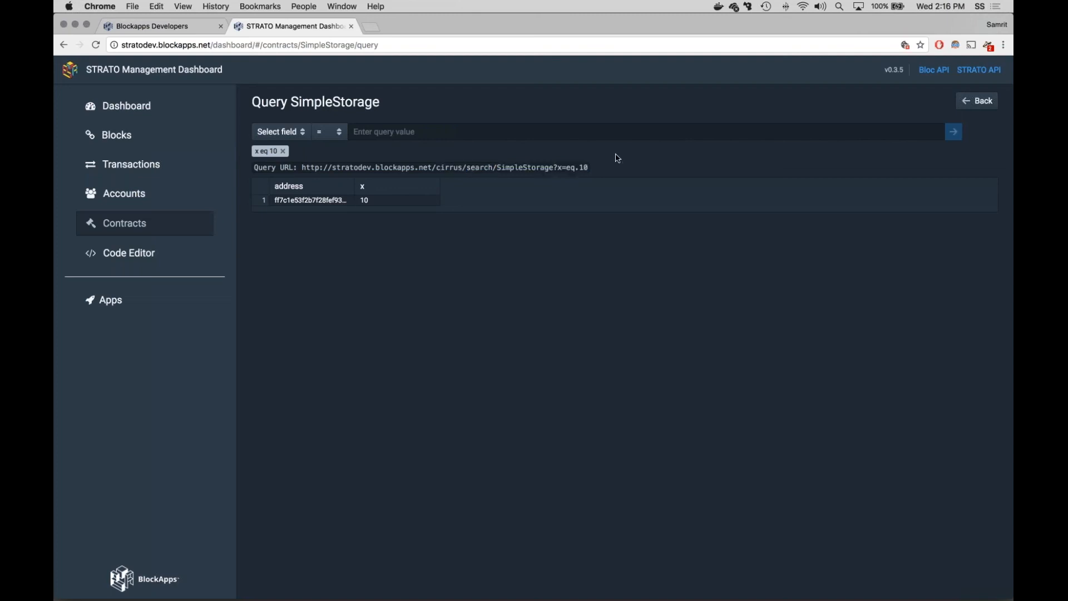
Step: Go back through the accounts, transactions and blocks pages to the main dashboard overview
click(129, 187)
click(131, 165)
click(116, 135)
click(127, 106)
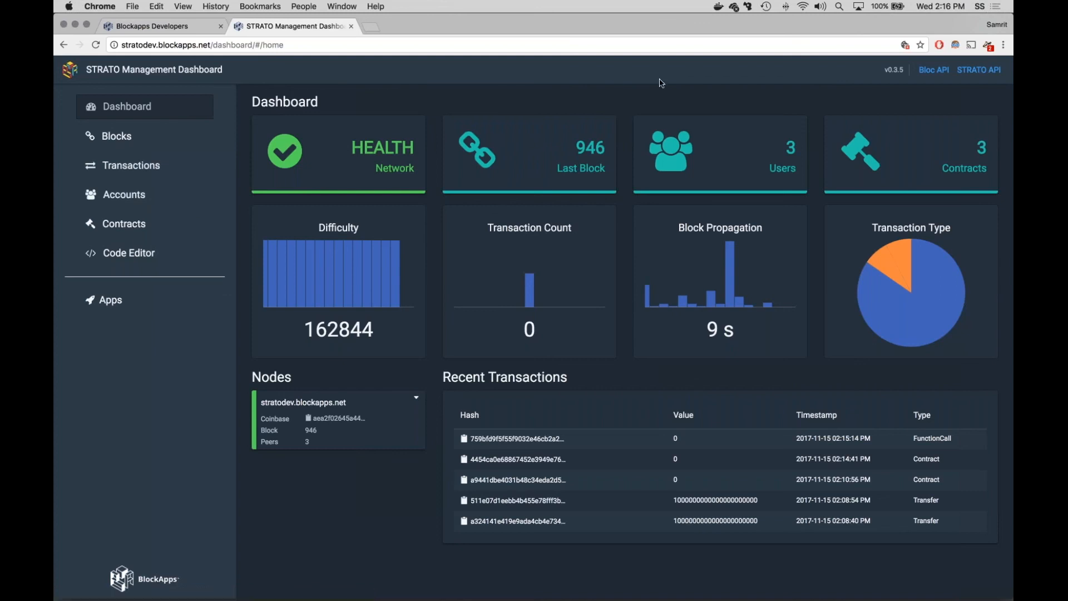
Step: Open the Bloc API and STRATO API documentation pages and bring the Bloc API documentation to the front
click(934, 70)
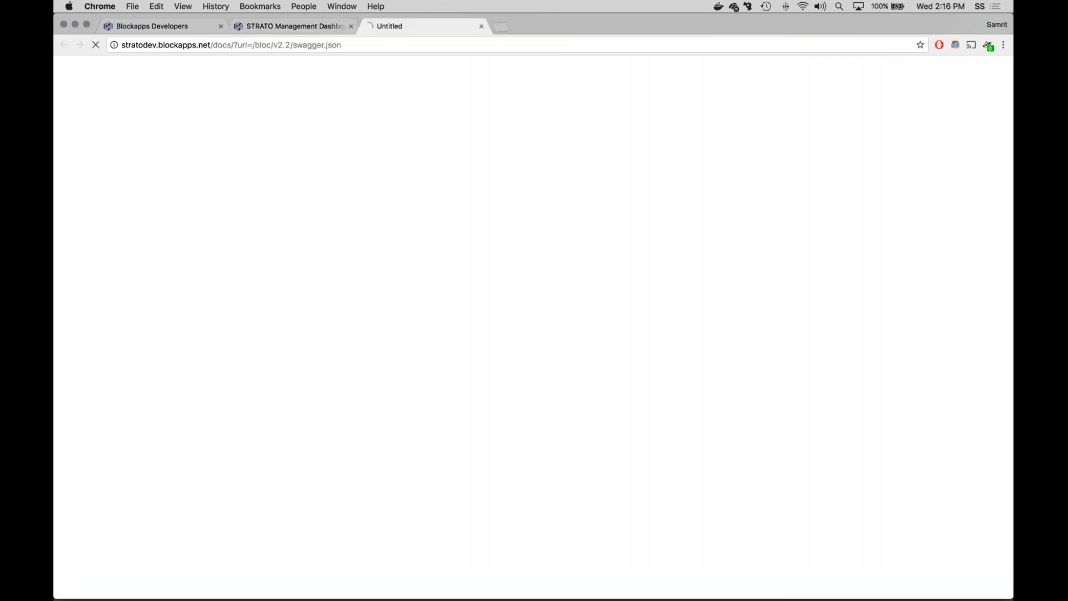
click(260, 23)
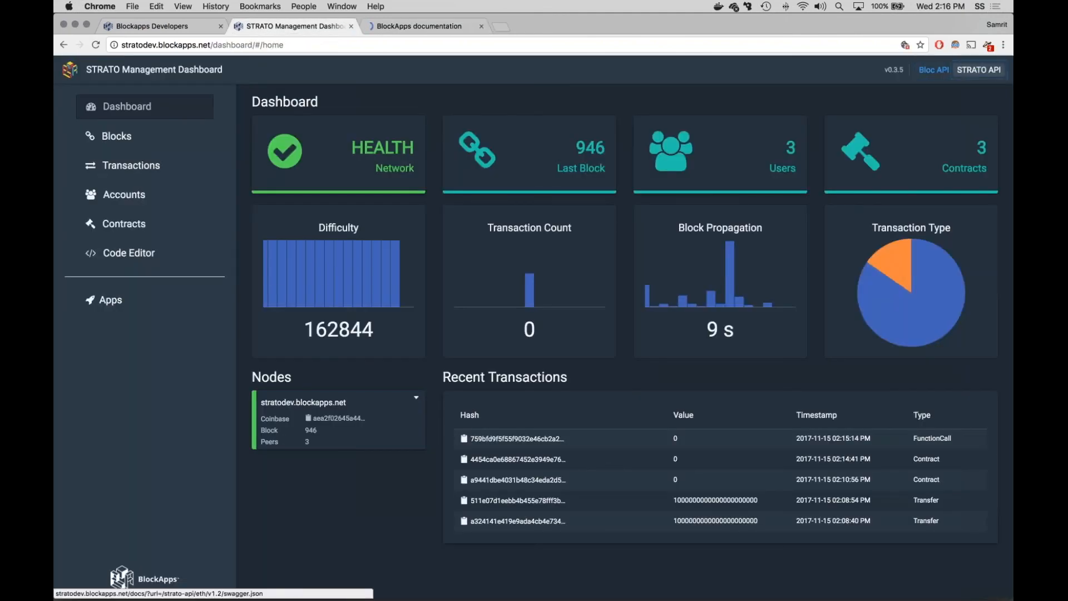
click(982, 70)
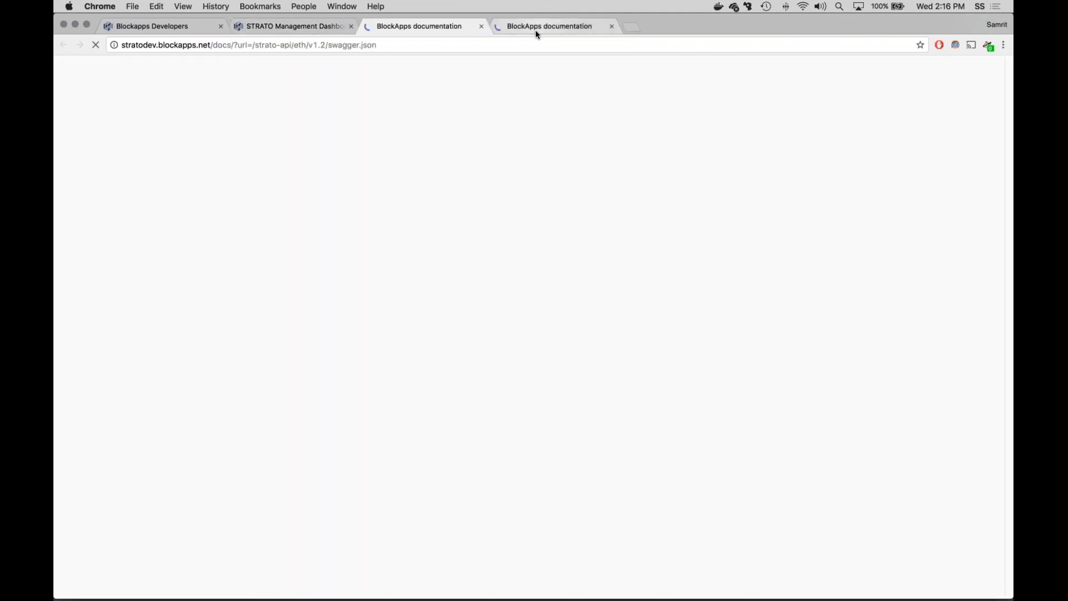
click(536, 29)
click(441, 29)
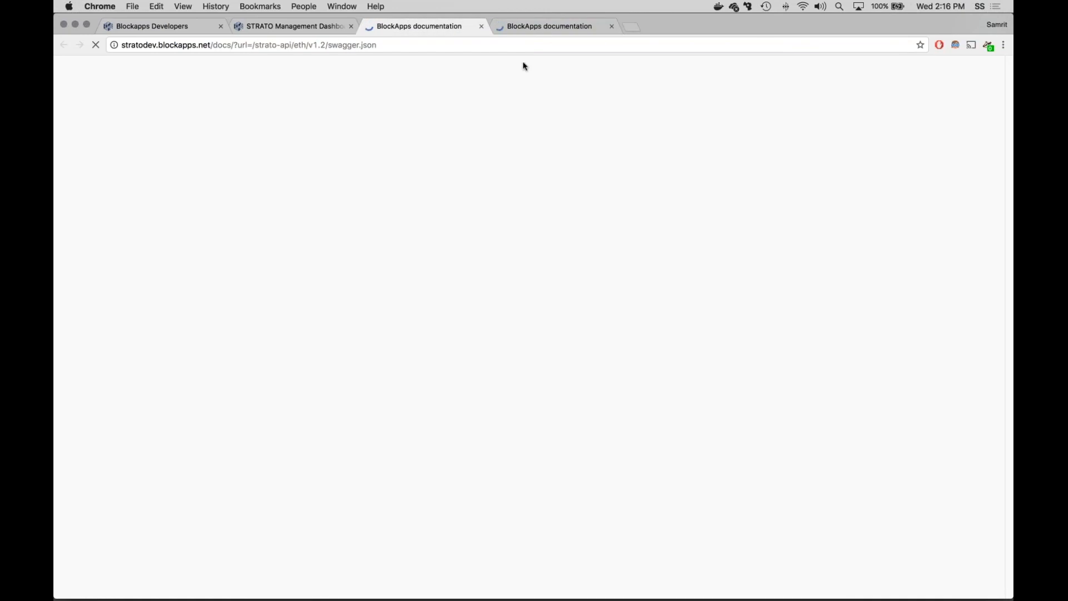
click(535, 28)
click(412, 28)
click(523, 30)
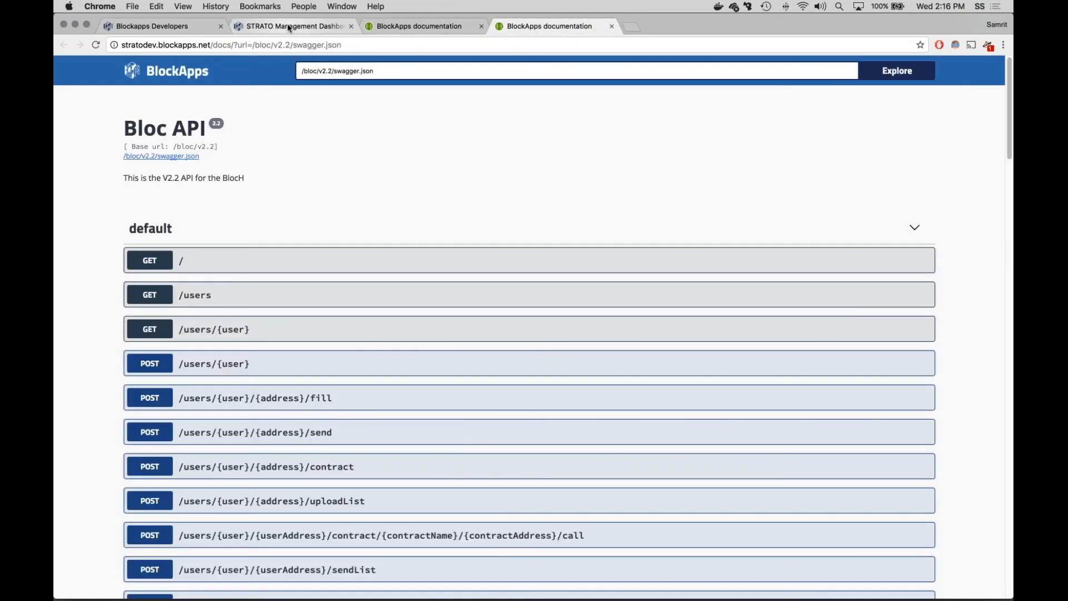
Step: Look through the Bloc API endpoints and expand POST /users/{user}/{address}/uploadList to examine its parameters and responses
scroll(486, 172, down, 3)
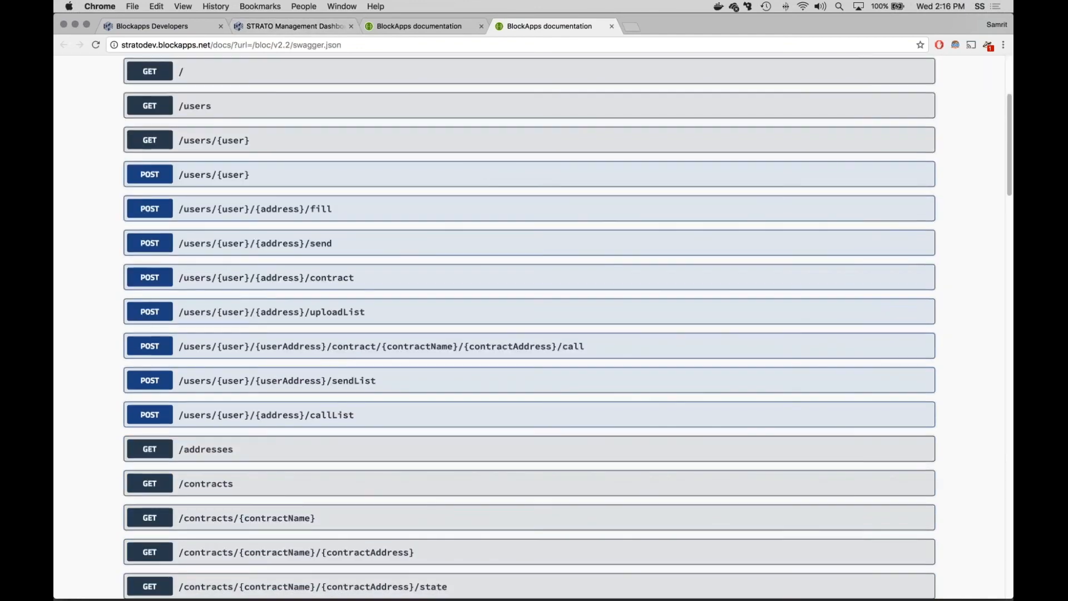
scroll(475, 187, down, 1)
scroll(476, 188, down, 1)
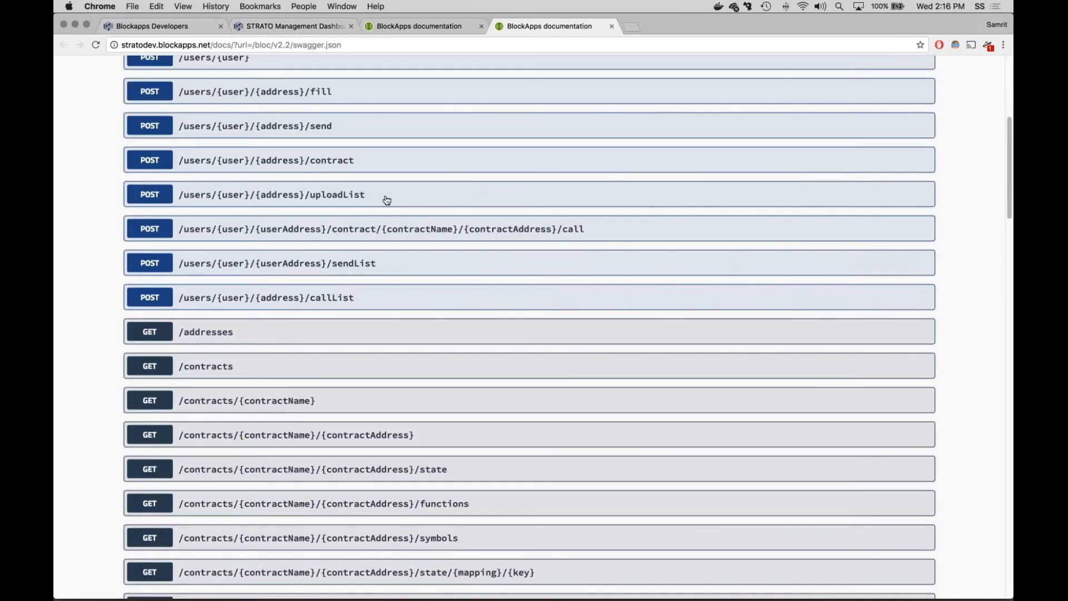
click(384, 199)
scroll(384, 199, down, 3)
scroll(591, 175, down, 5)
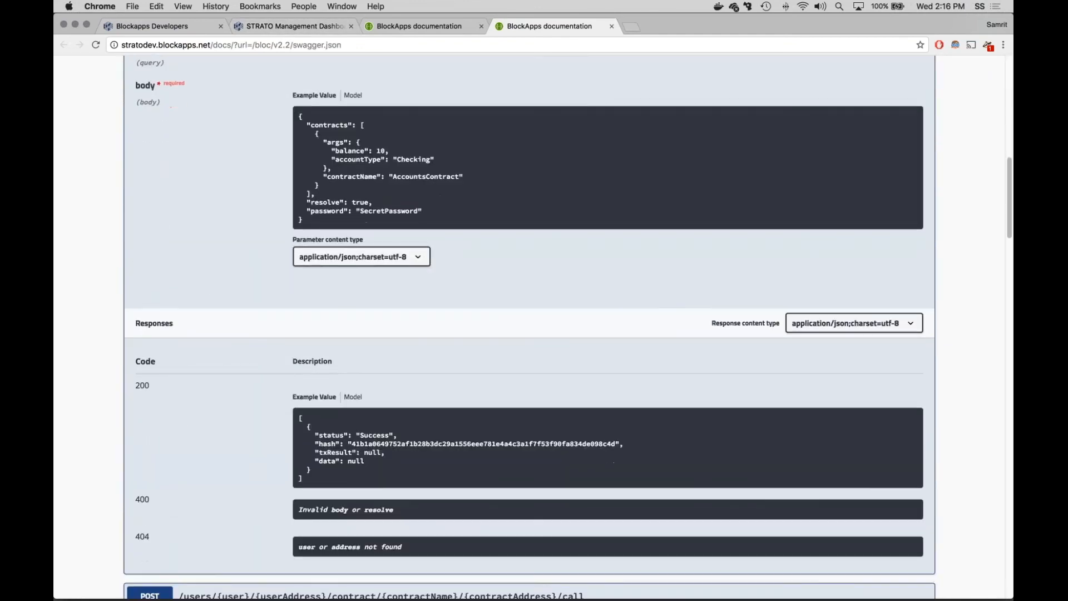
scroll(593, 177, up, 8)
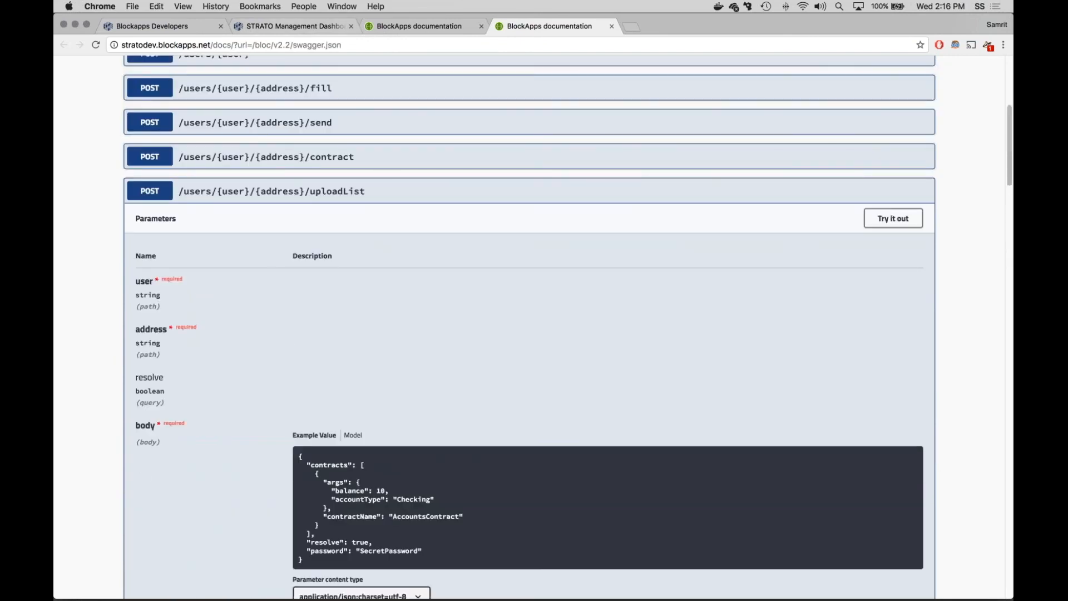
Step: Return to the management dashboard and review the code editor, the contracts list and the apps Launchpad
click(312, 27)
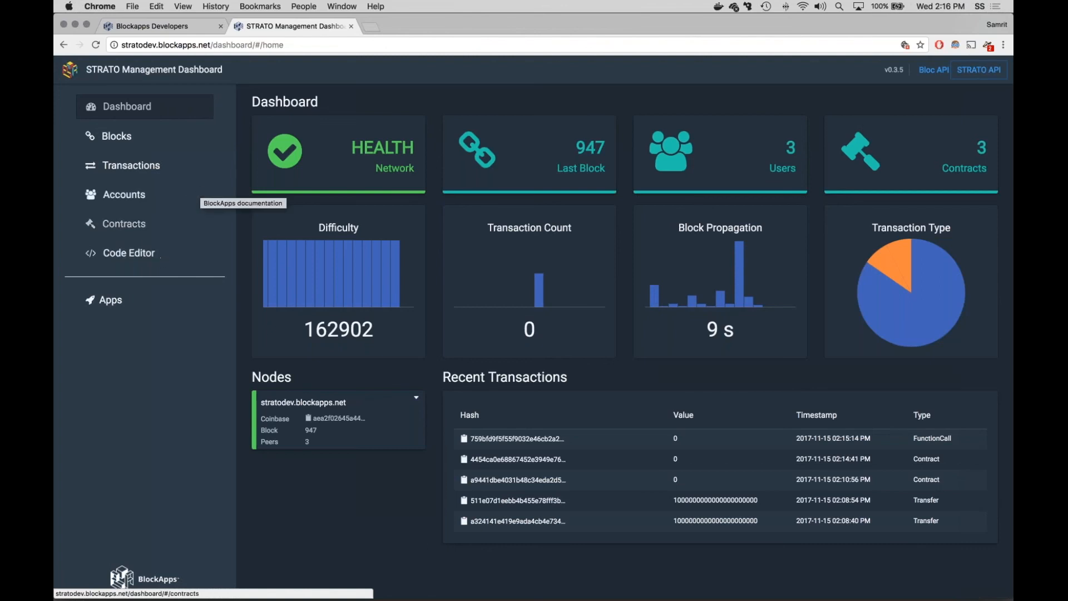
click(140, 254)
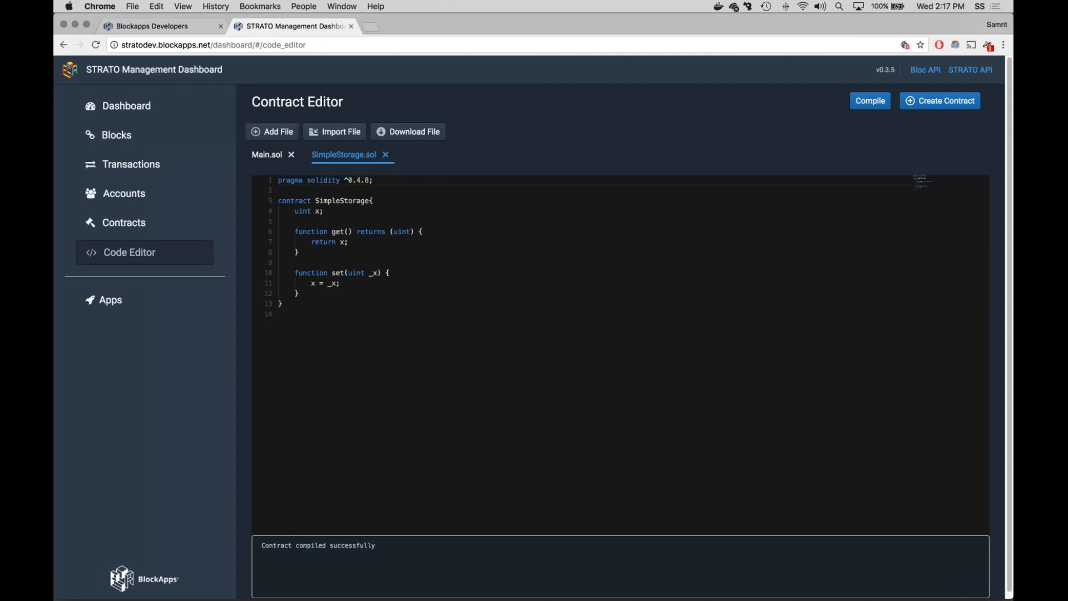
click(111, 300)
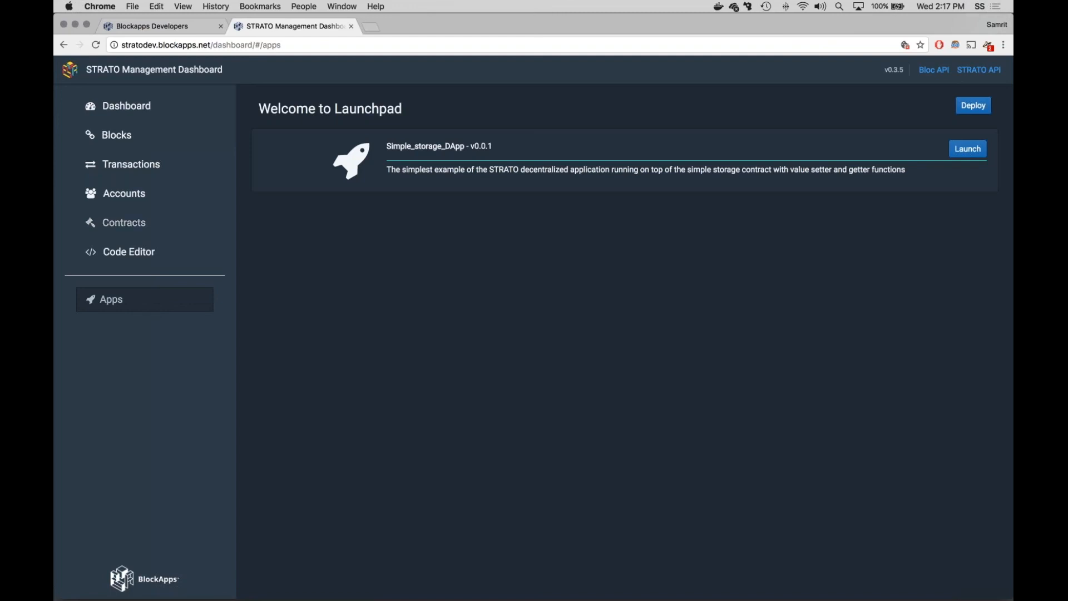
click(117, 252)
click(122, 223)
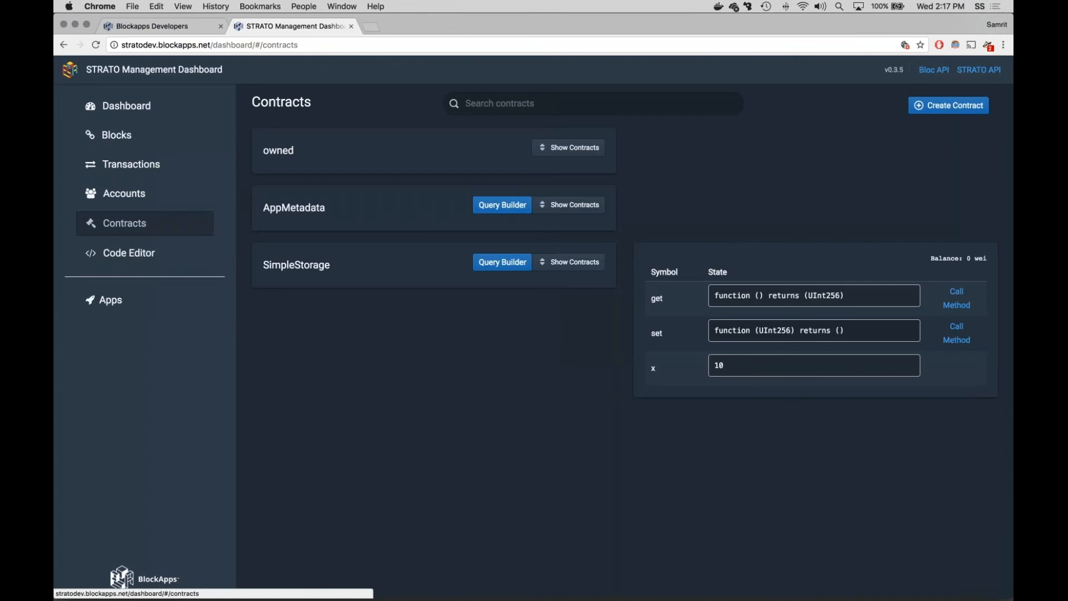
click(160, 256)
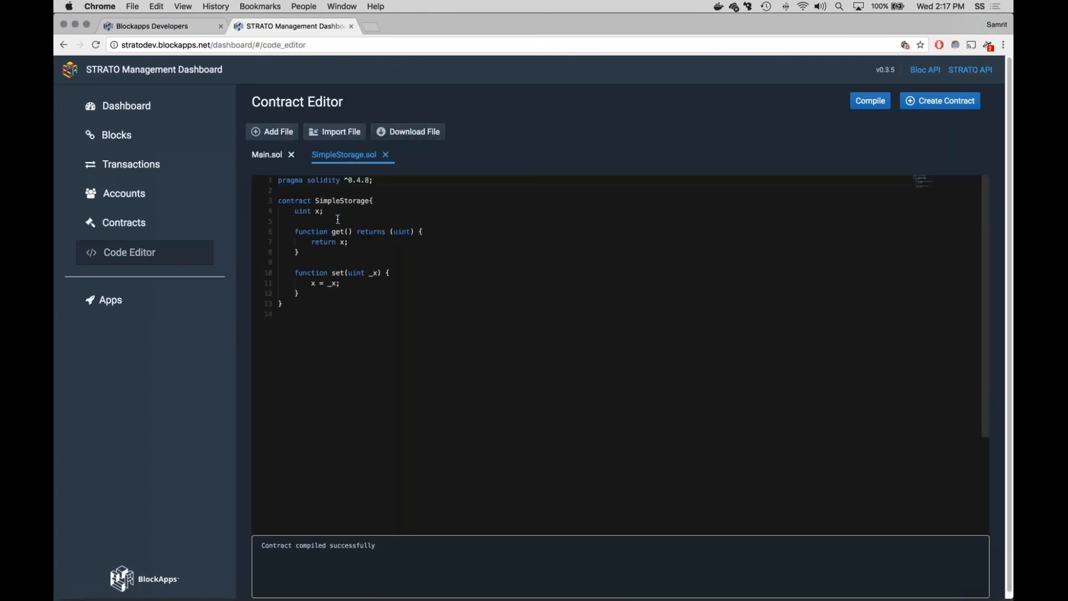
click(111, 301)
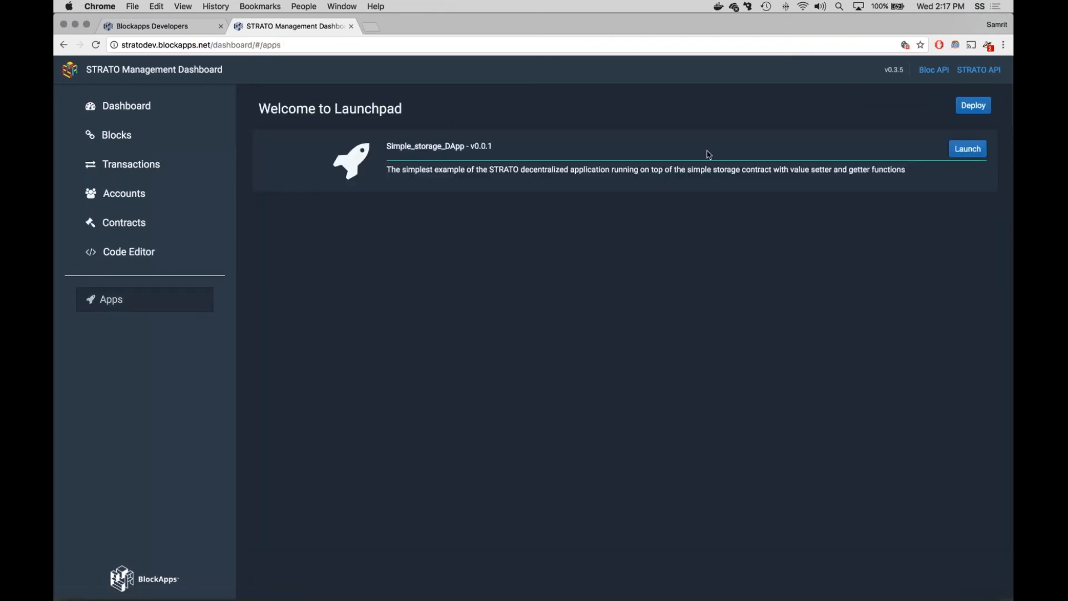
Step: Launch Simple_storage_DApp from the Launchpad, return to the management dashboard and open the accounts page
click(975, 150)
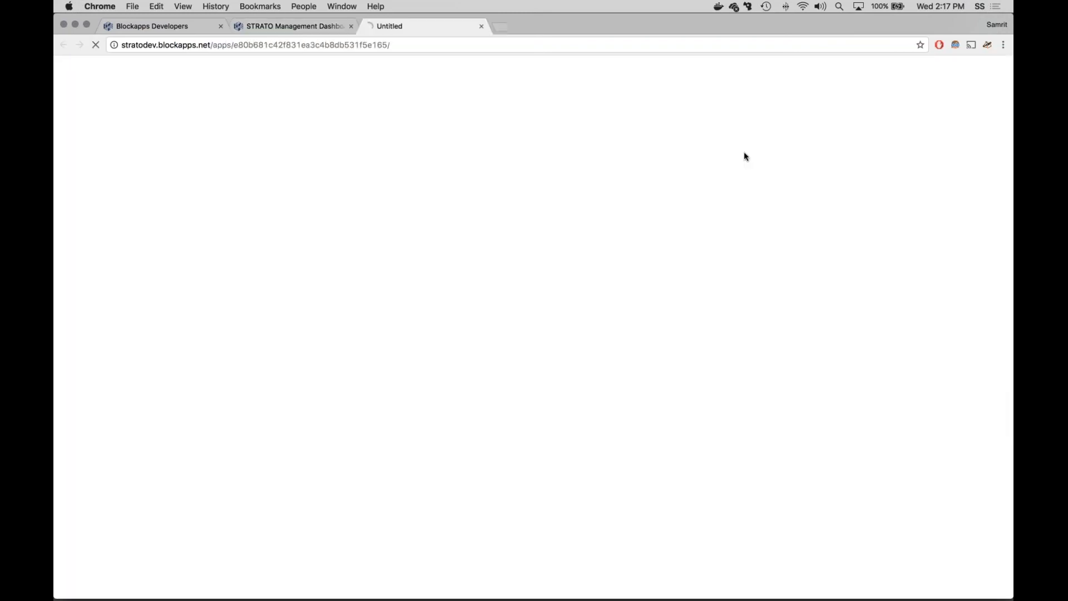
click(93, 107)
click(279, 26)
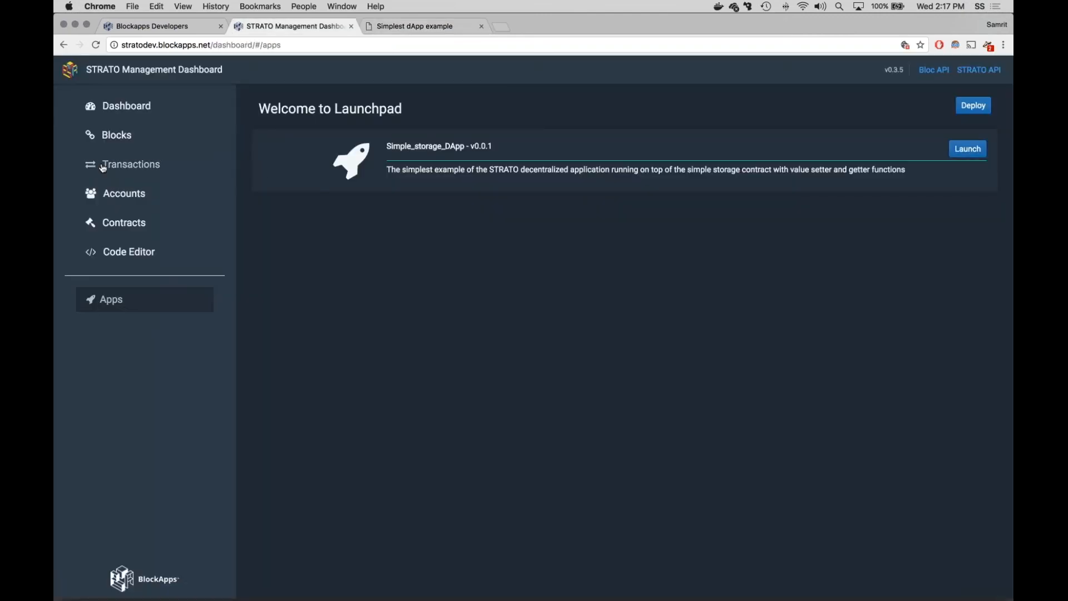
click(124, 194)
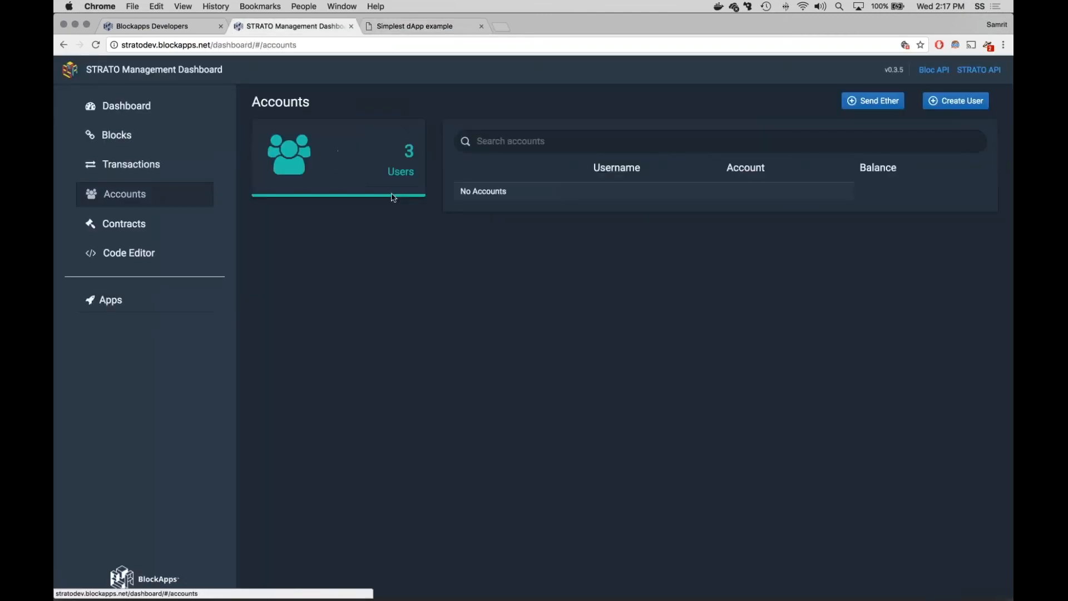
Step: Copy dapp1's account address and fill in the Simplest dApp form with username dapp1, that address and the account password
click(730, 193)
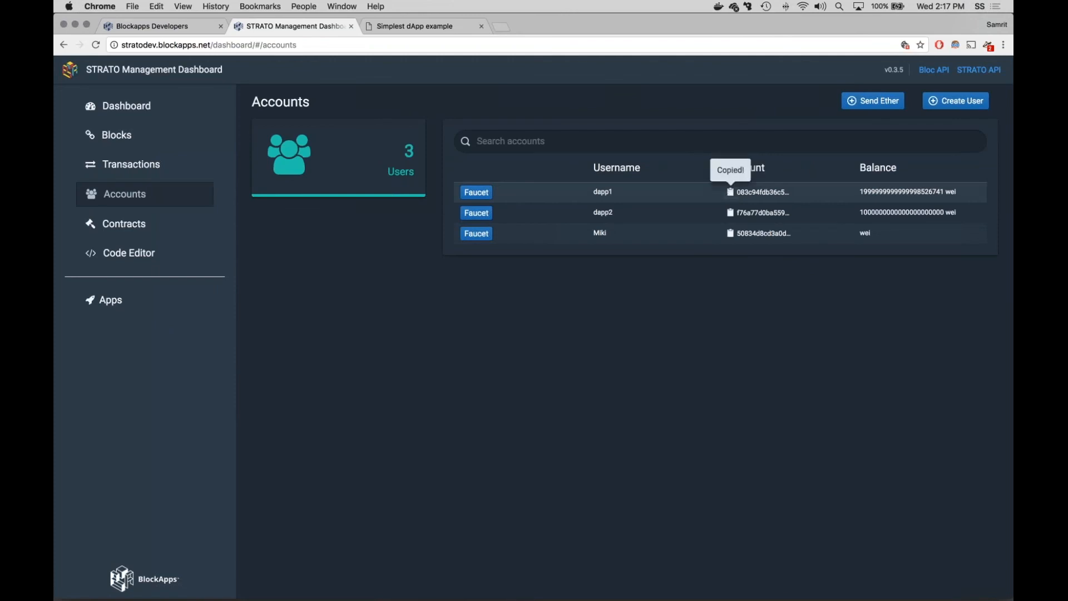
click(415, 26)
text(dapp1)
key(Tab)
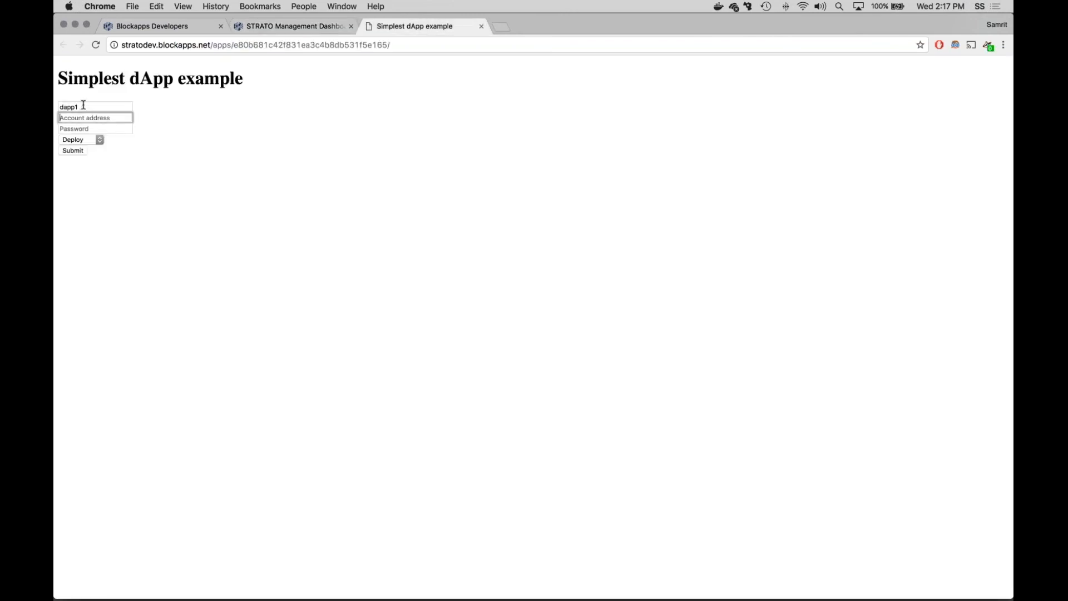
key(super+v)
key(Tab)
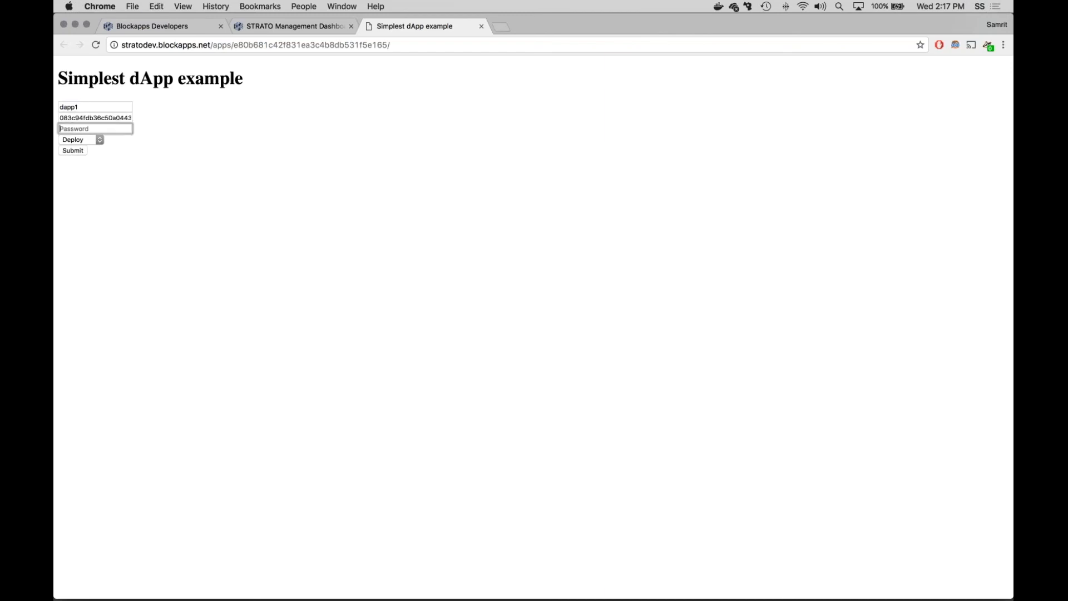
text(1234)
Step: Keep Deploy as the dApp action and submit the form
click(92, 140)
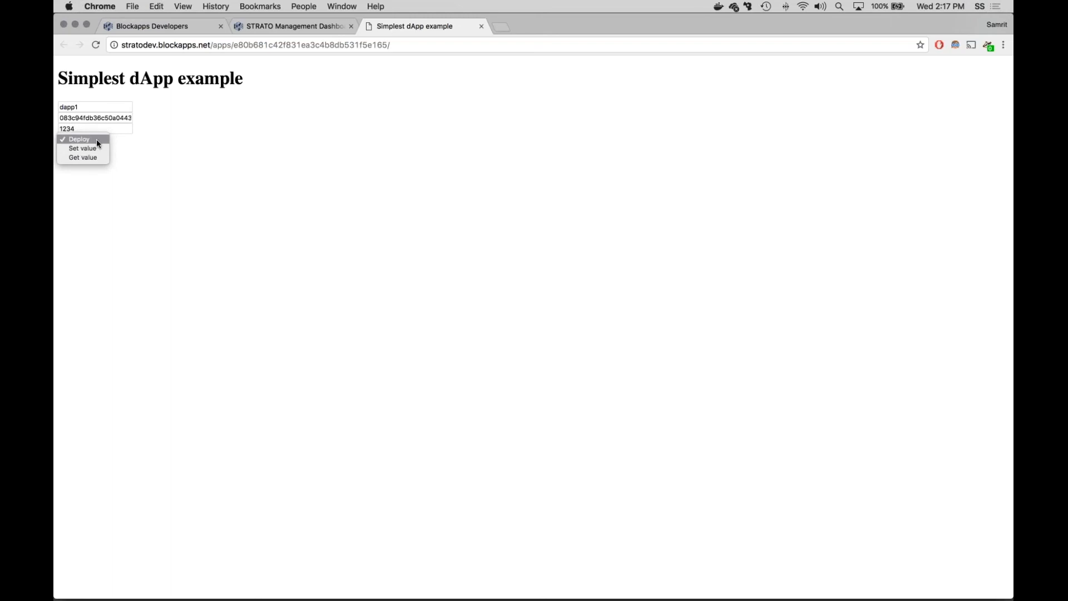
click(89, 140)
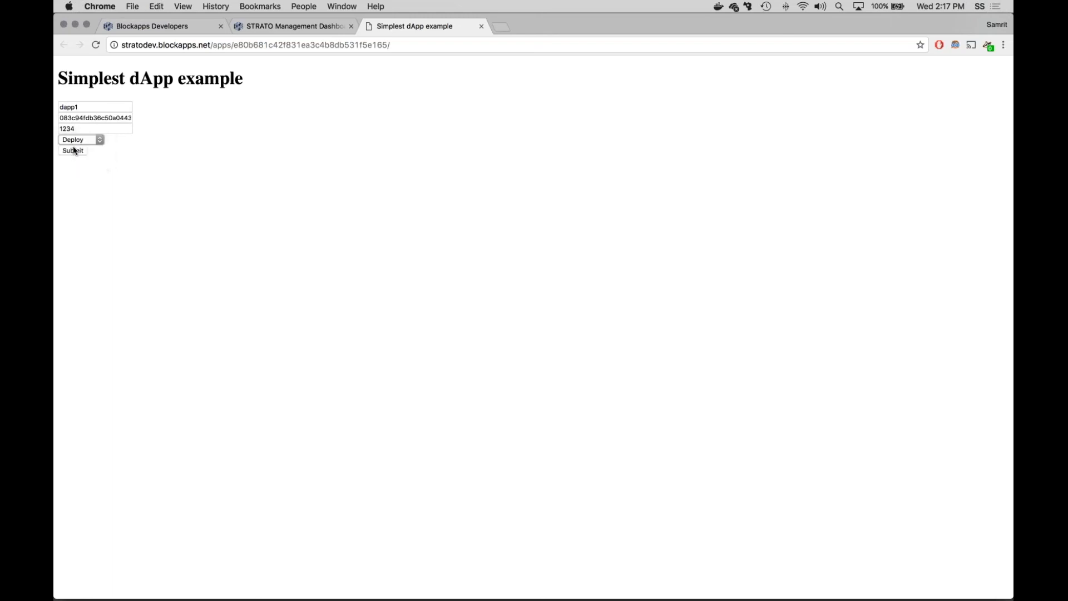
click(73, 150)
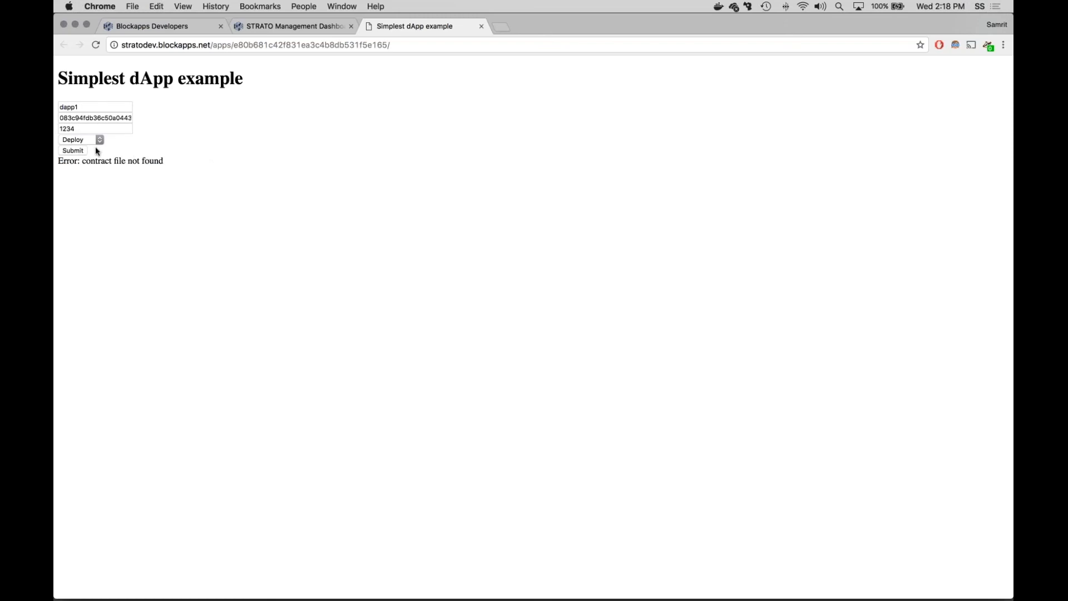
Step: Review the apps Launchpad in the management dashboard and return to the Simplest dApp example page
click(295, 27)
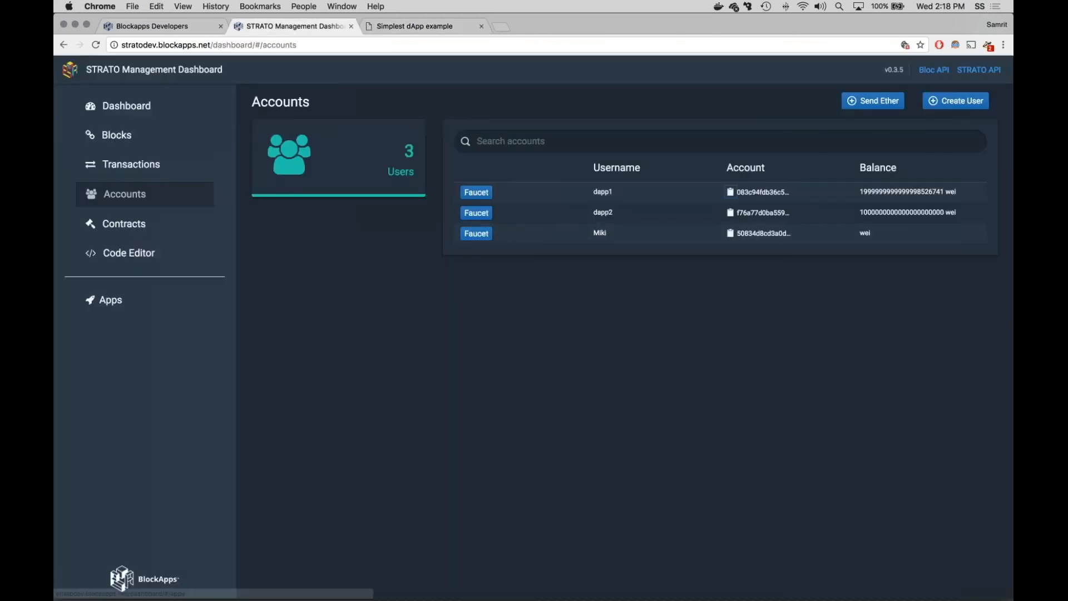
click(128, 253)
click(111, 300)
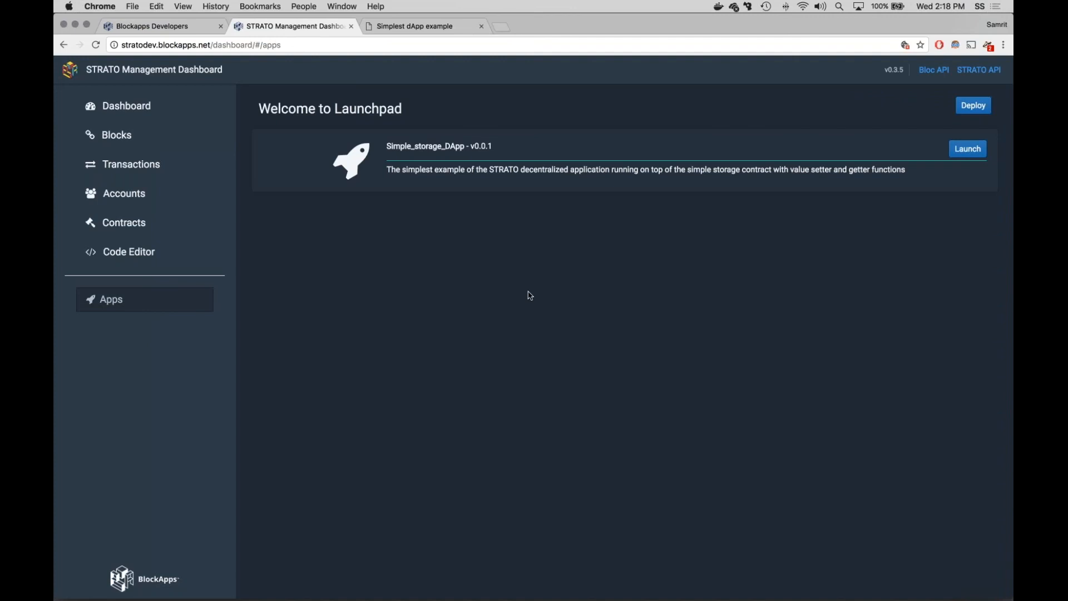
click(451, 26)
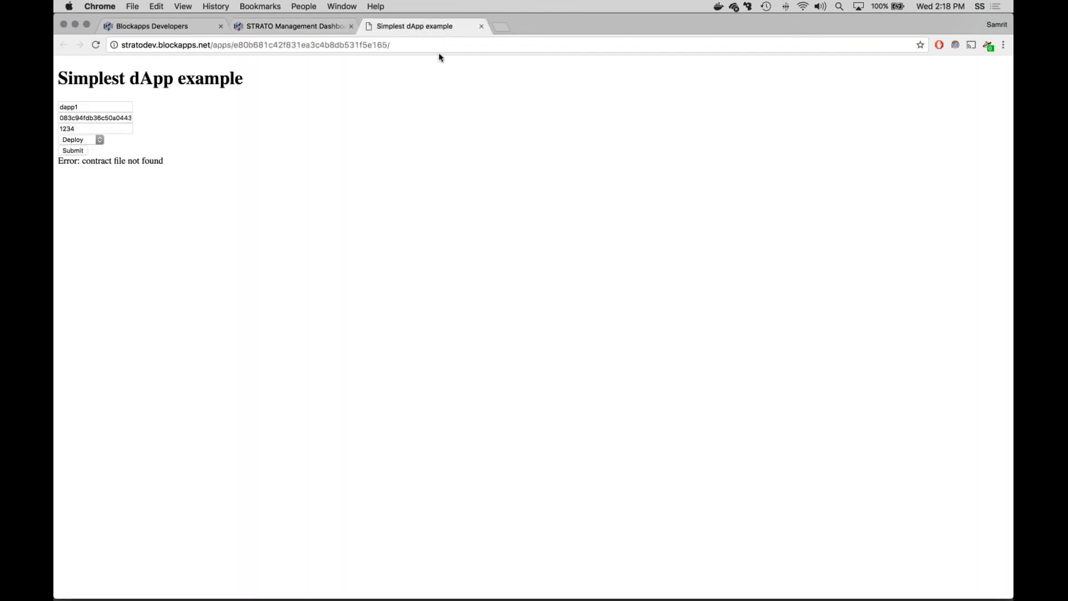
Step: Switch to iTerm2, recall the command BOOT_NODE_HOST=52.87.143.158 ./strato-multinode-run.sh --stable for viewing, and return to Chrome
click(315, 33)
key(super+Tab)
key(super+Tab)
key(super+Tab)
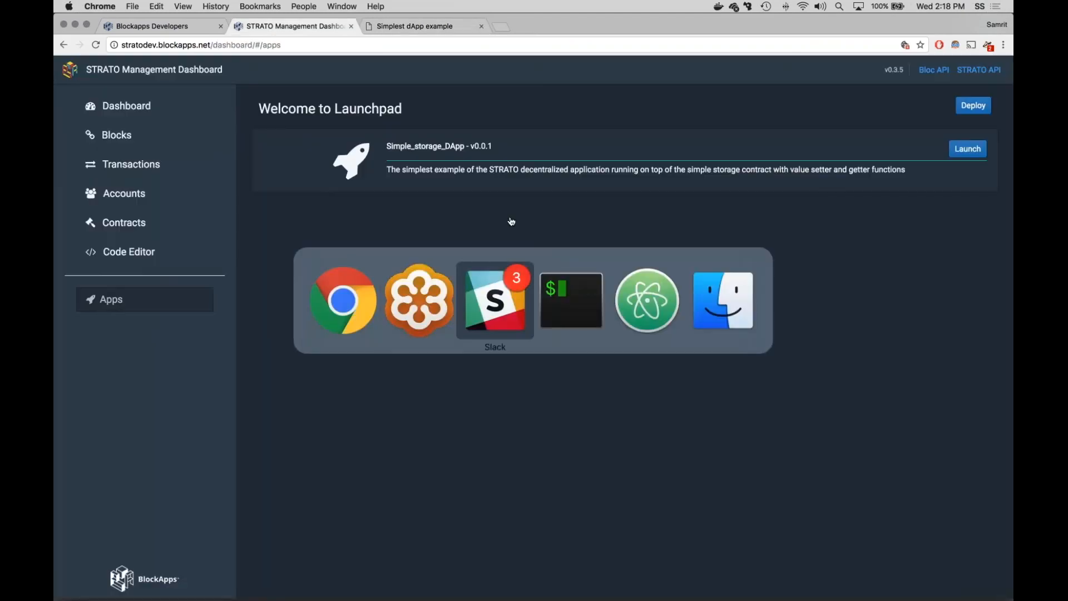
key(Up)
key(Down)
key(Up)
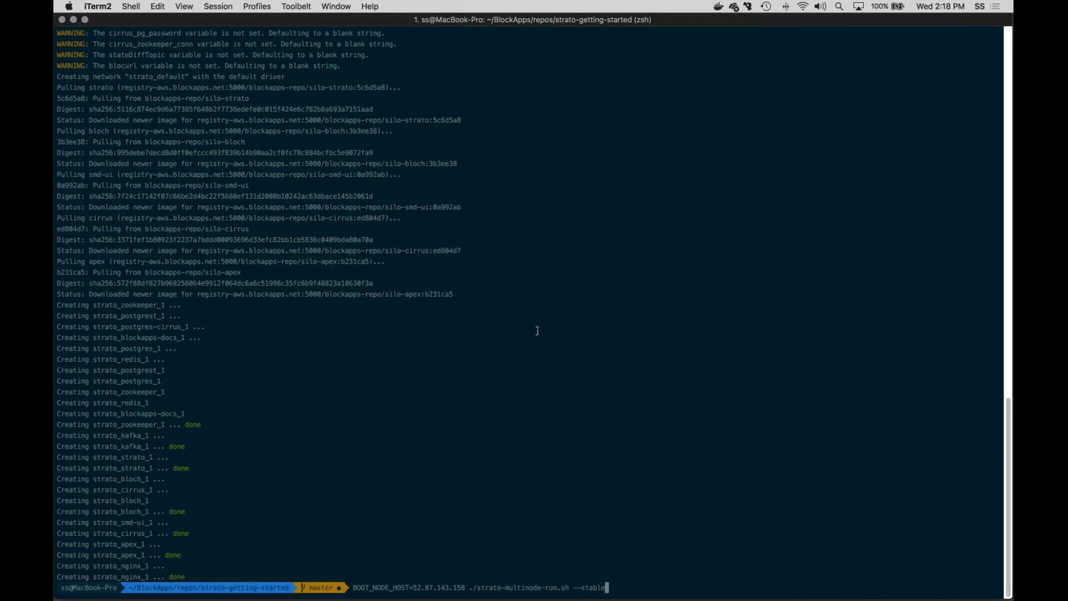
key(Left)
key(Left)
key(Left)
key(Left)
key(Left)
key(Left)
key(Left)
key(Left)
key(Left)
key(Left)
key(Left)
key(Left)
key(Left)
key(Left)
key(Left)
key(Left)
key(Left)
key(Left)
key(Left)
key(Left)
key(Left)
key(super+Tab)
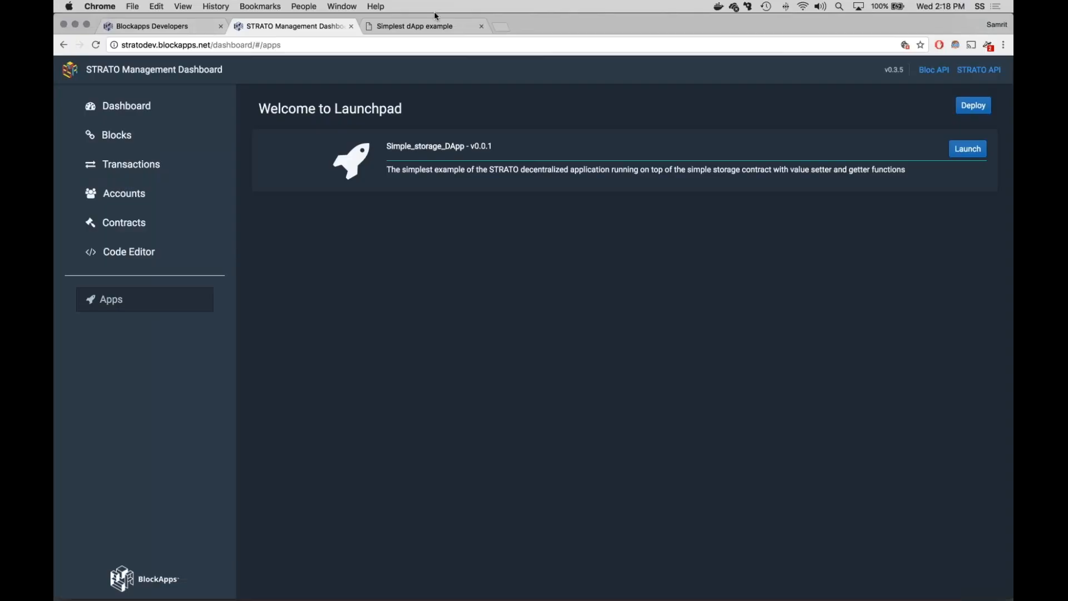
Step: Load localhost in place of the Simplest dApp example page
click(429, 29)
key(super+l)
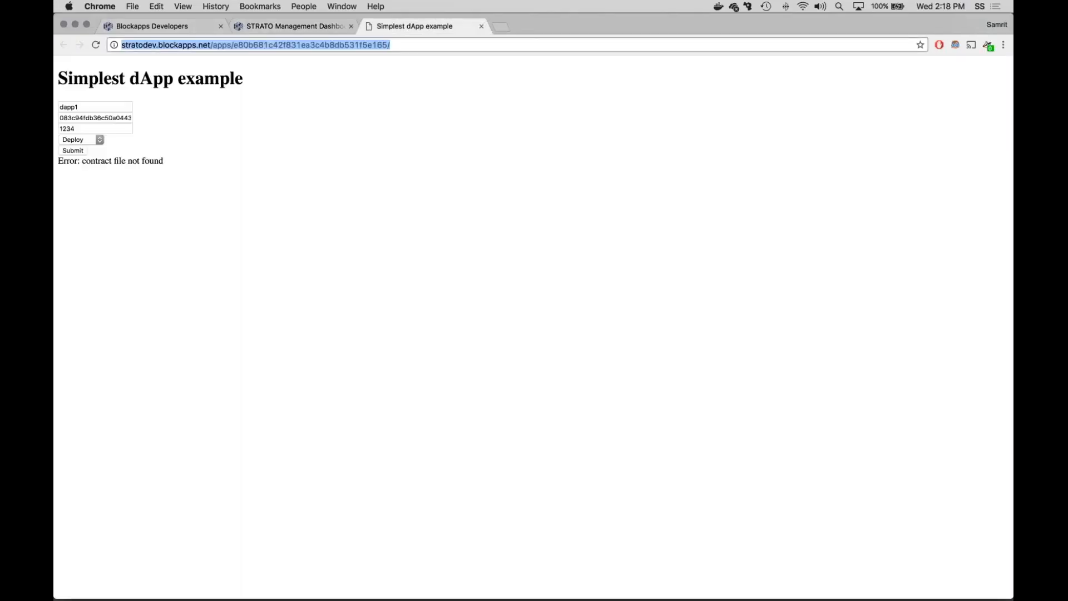
text(localhost:3000)
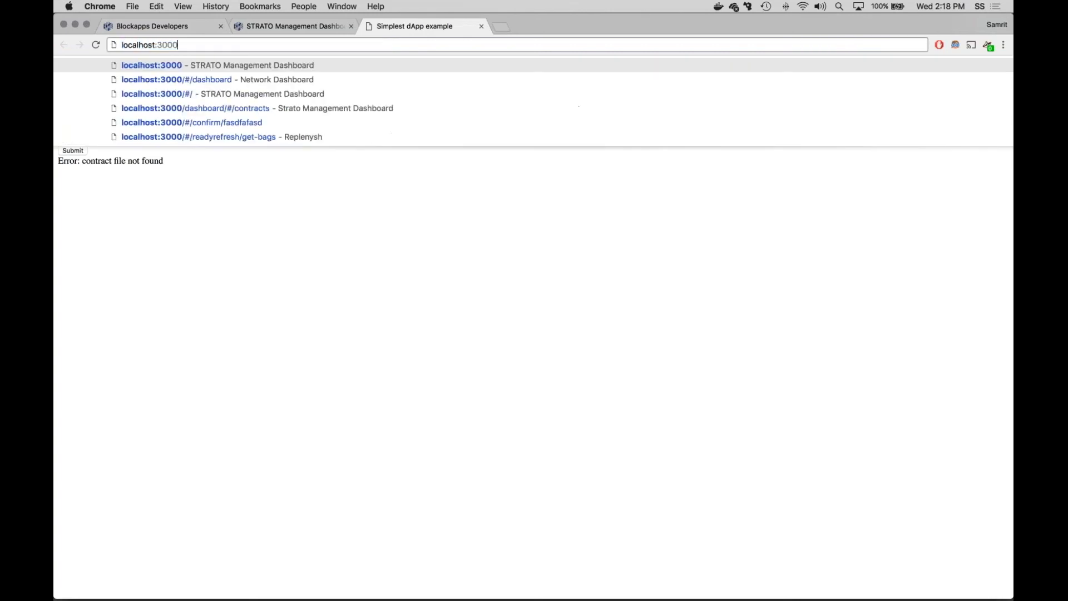
key(BackSpace)
key(BackSpace)
key(BackSpace)
key(Return)
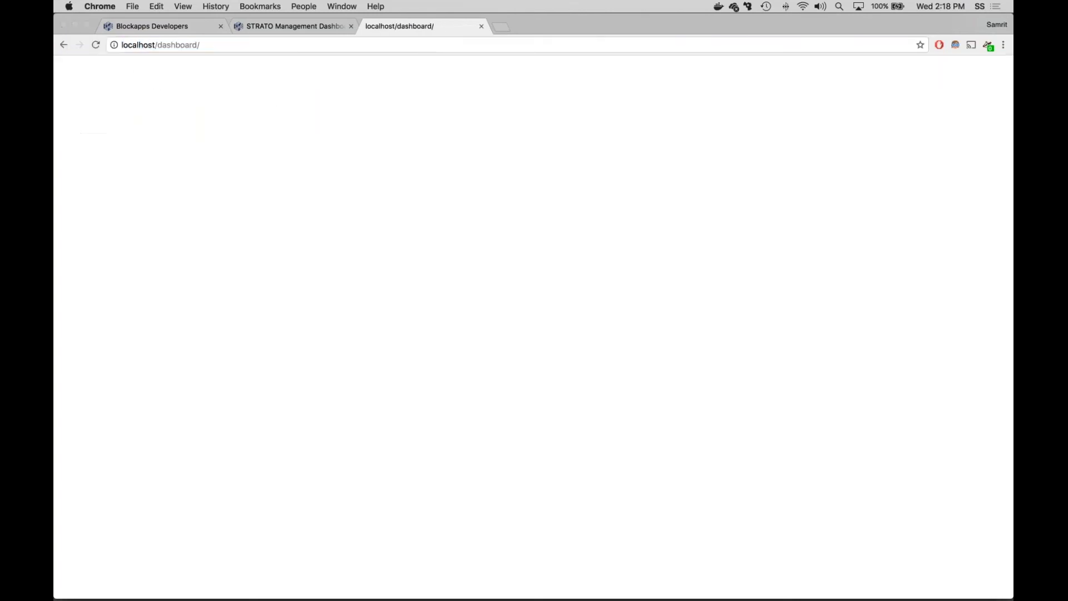
Step: Sign in to the localhost dashboard with the admin username and its password
text(admin)
key(Tab)
text(admin)
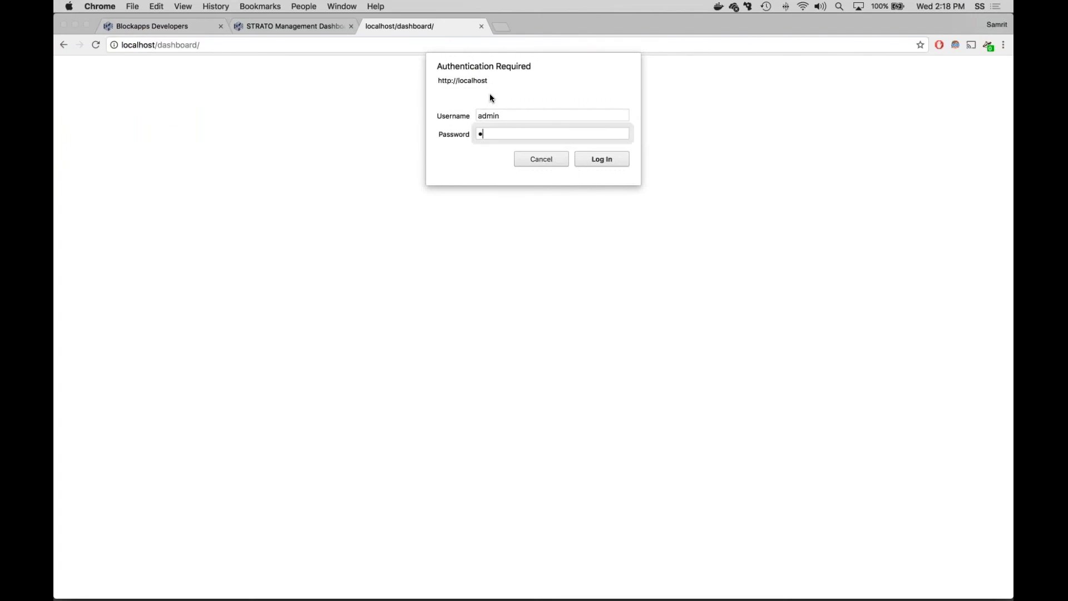
key(Return)
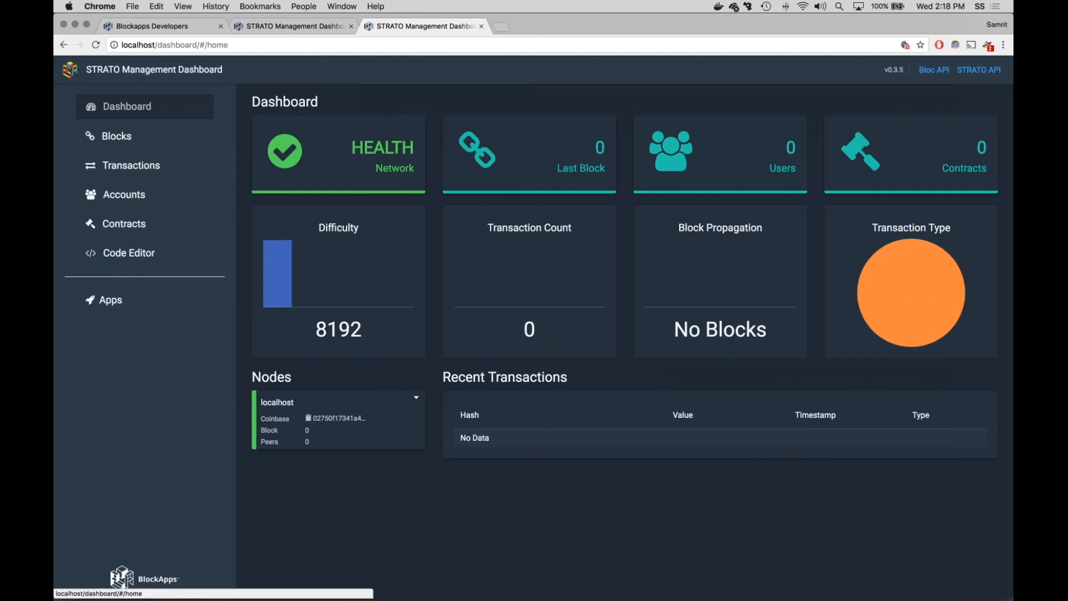
Step: Look through the localhost dashboard and its apps Launchpad, and return to the stratodev dashboard
click(134, 138)
click(146, 112)
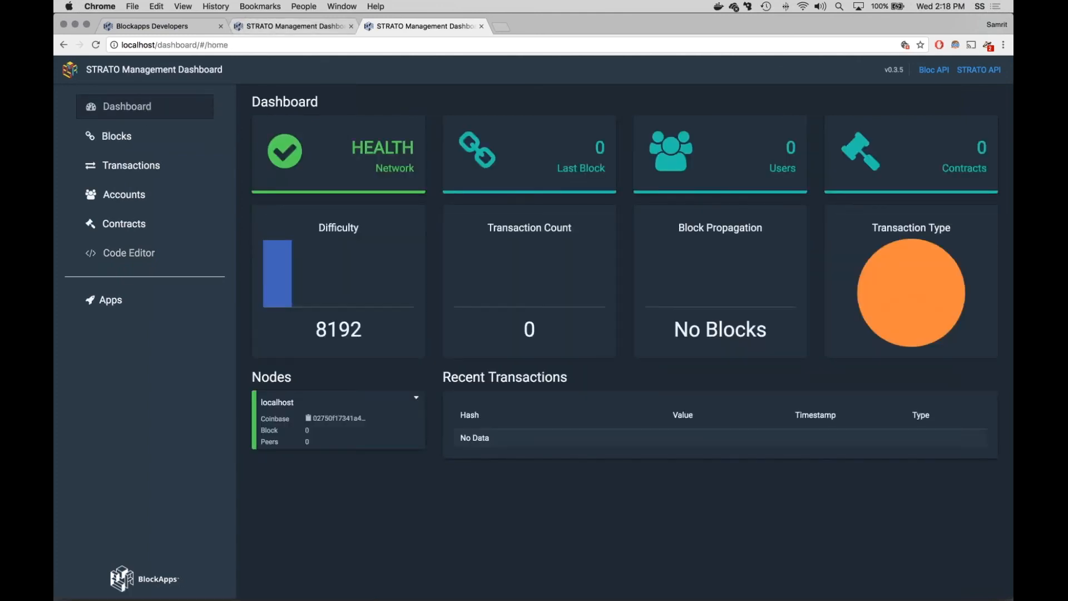
click(142, 254)
click(132, 312)
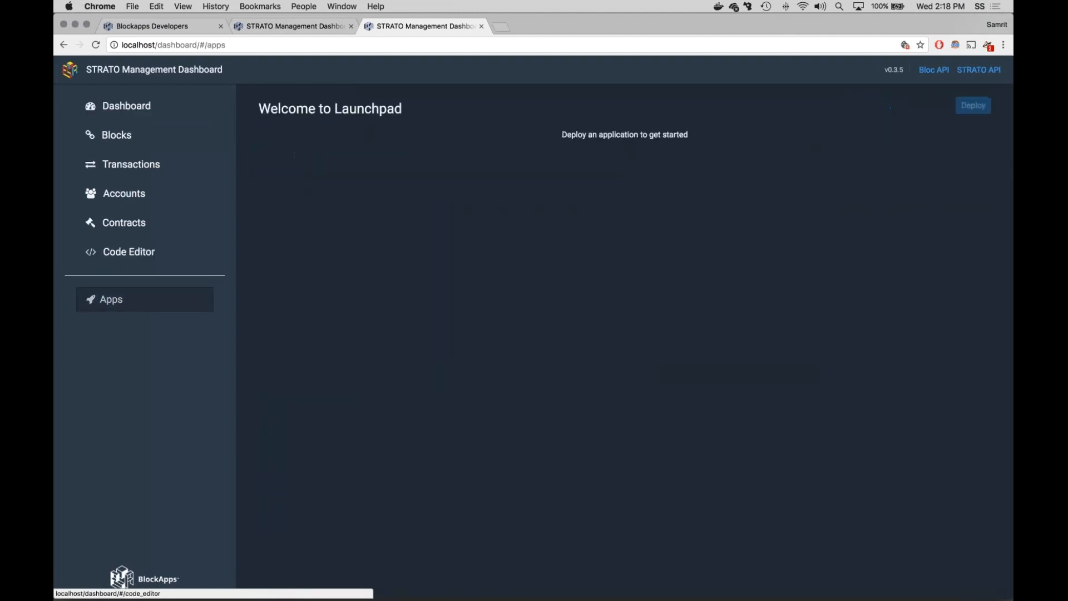
click(310, 25)
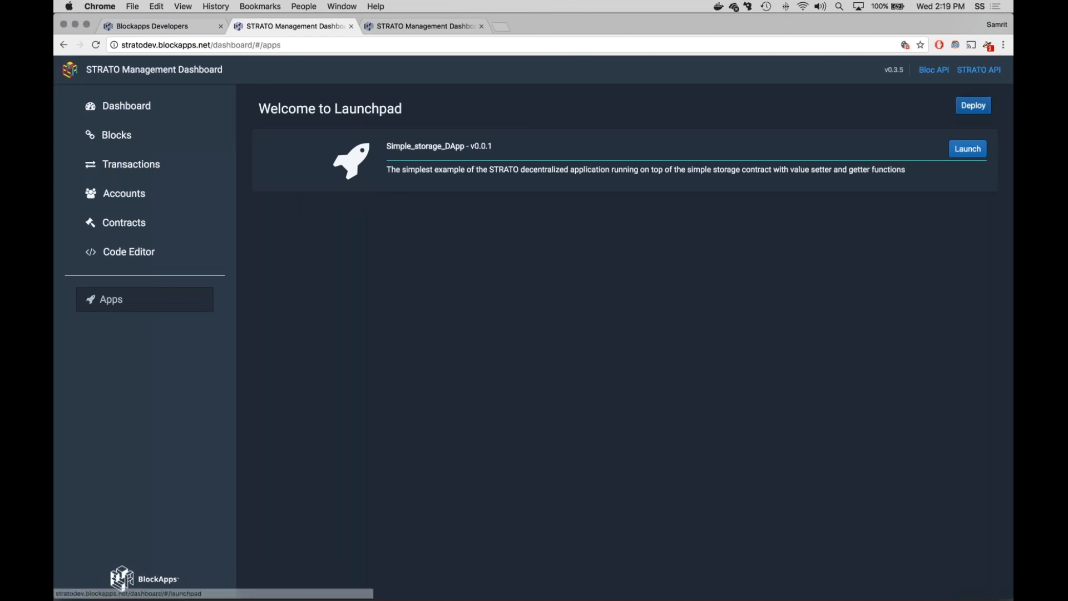
Step: Start a Launchpad app deployment and fill in username dapp1, that user's address and the user password
click(971, 109)
click(408, 202)
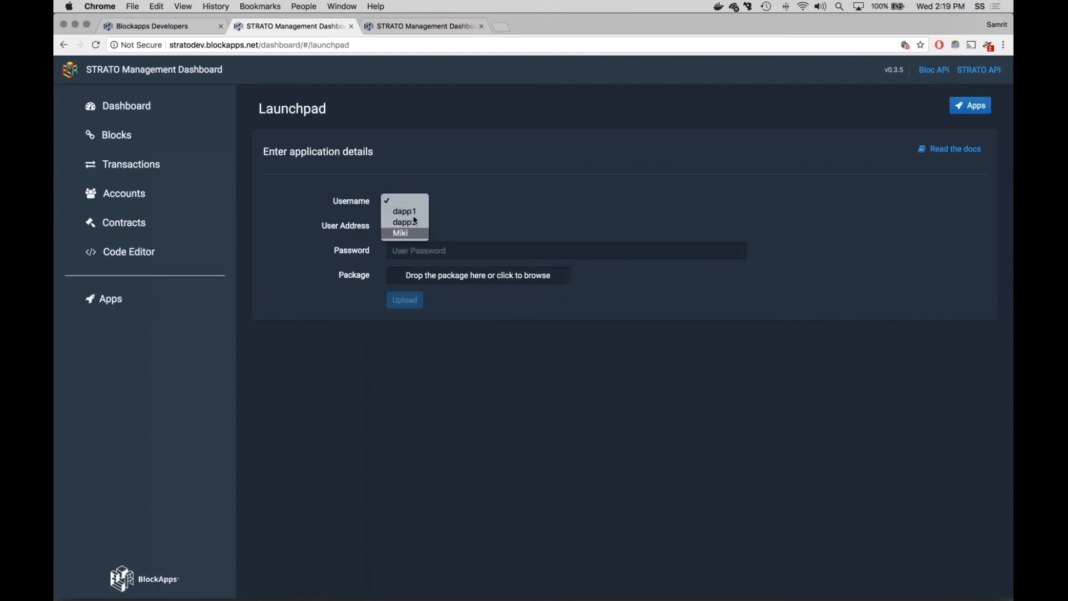
click(405, 212)
click(417, 229)
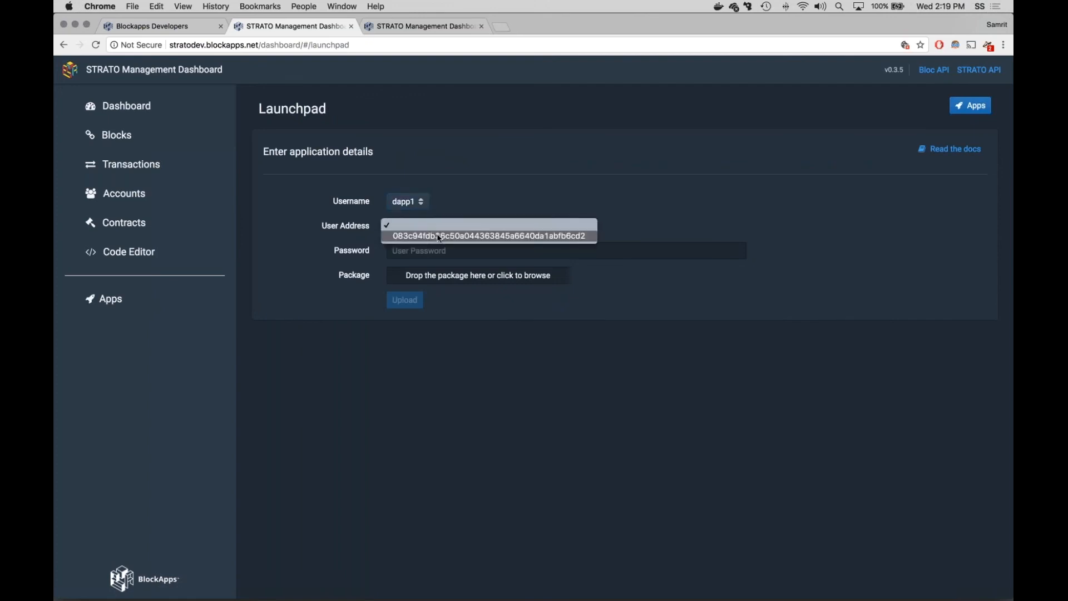
click(489, 236)
click(410, 209)
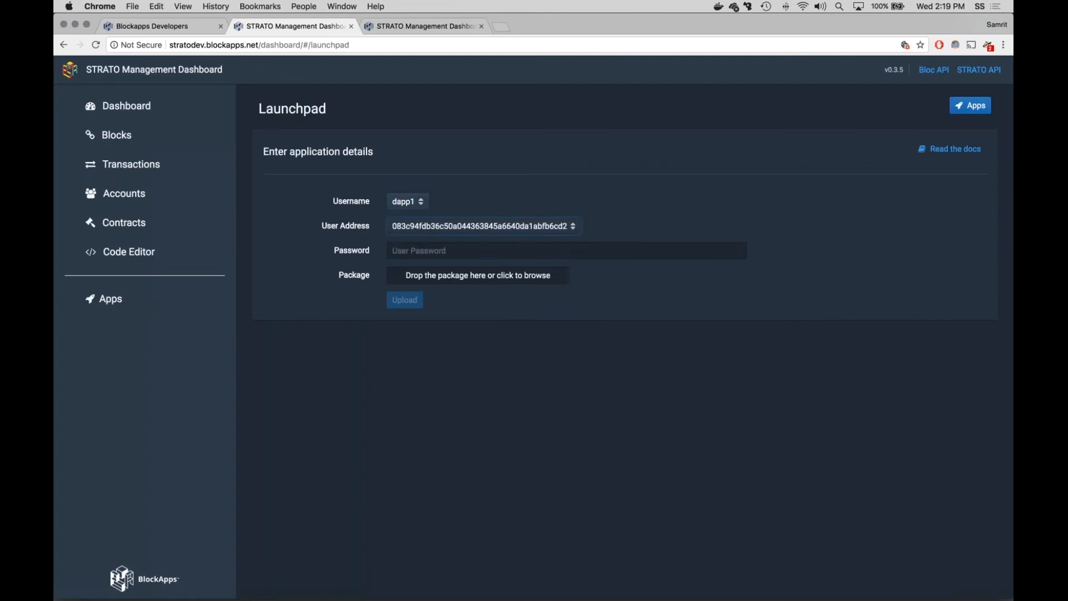
click(421, 228)
click(440, 251)
text(1234)
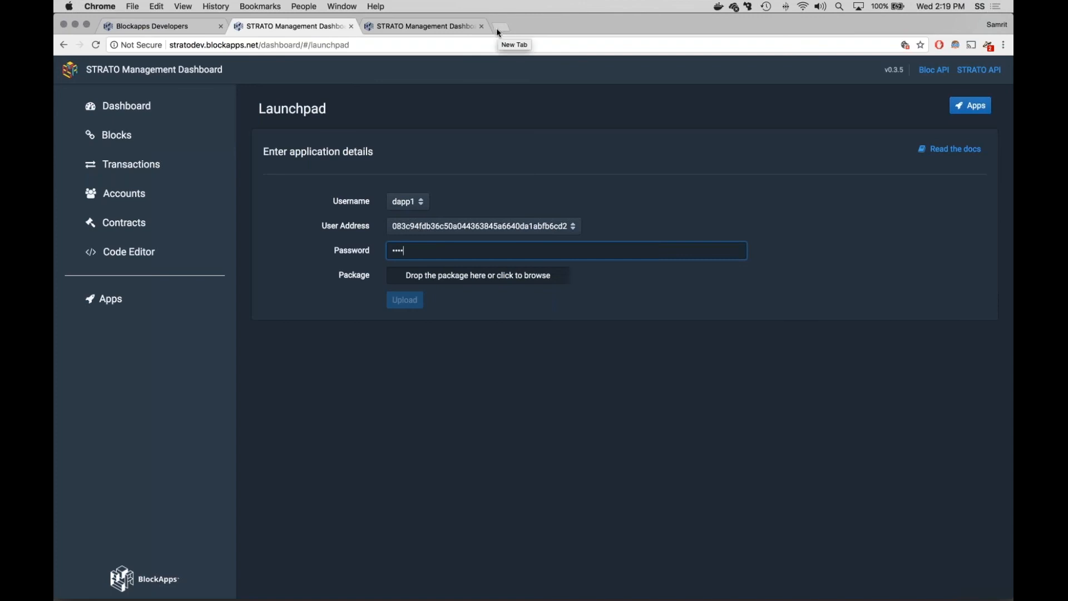
Step: Open the Launch a dApp page in the BlockApps developer documentation and examine the zip packaging structure and deployment instructions
click(179, 28)
click(192, 206)
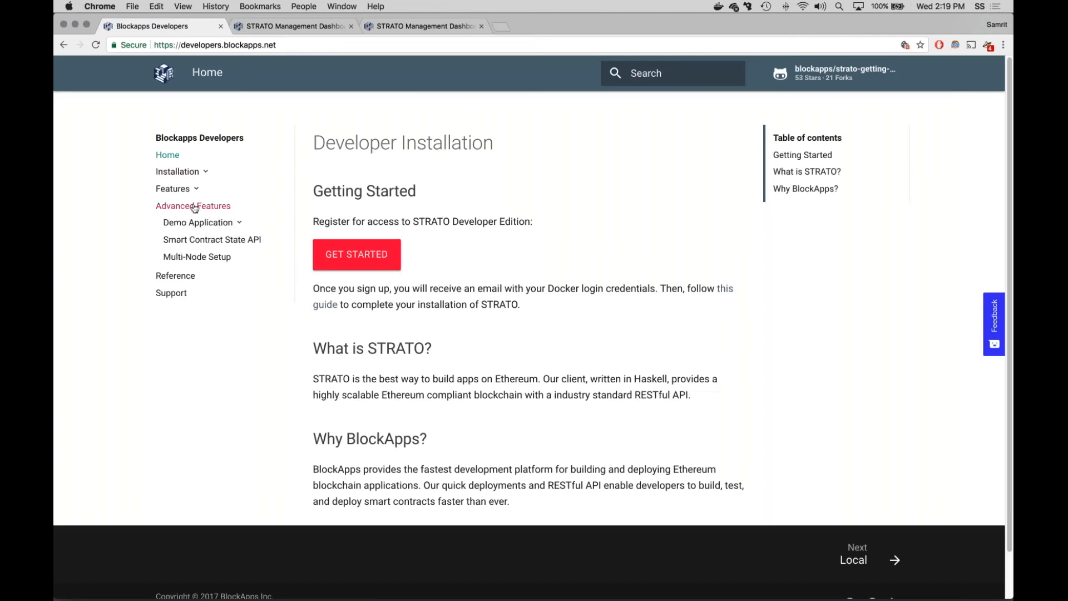
click(197, 273)
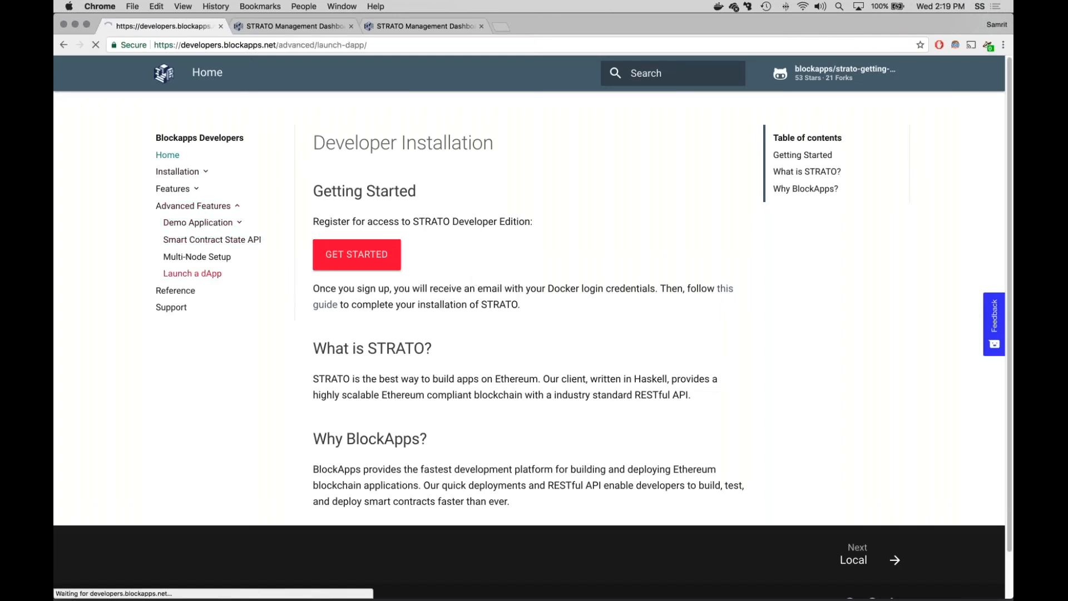
scroll(529, 333, down, 10)
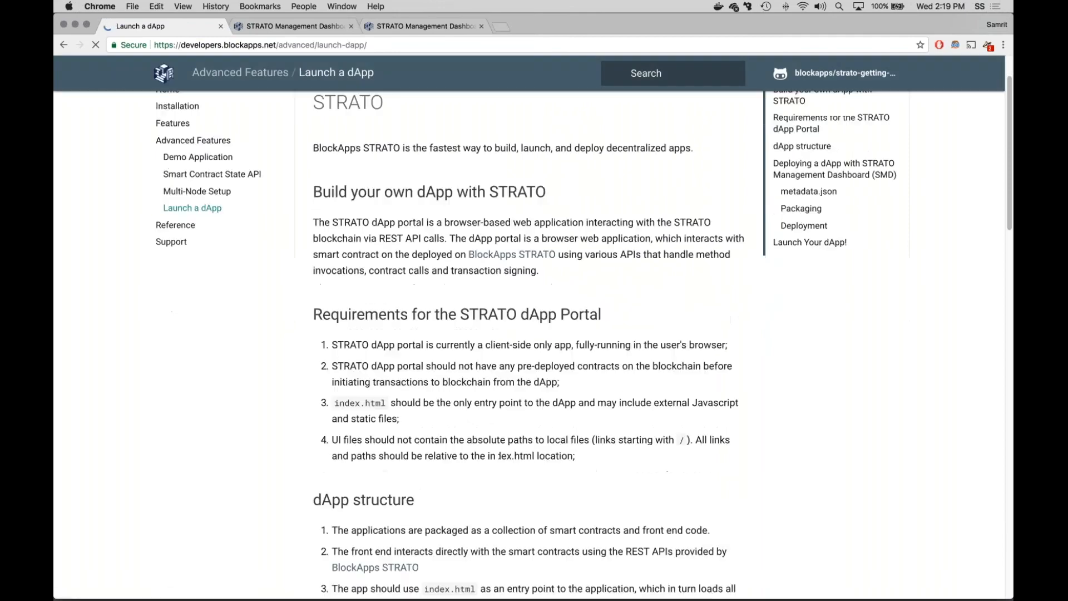
scroll(528, 345, down, 8)
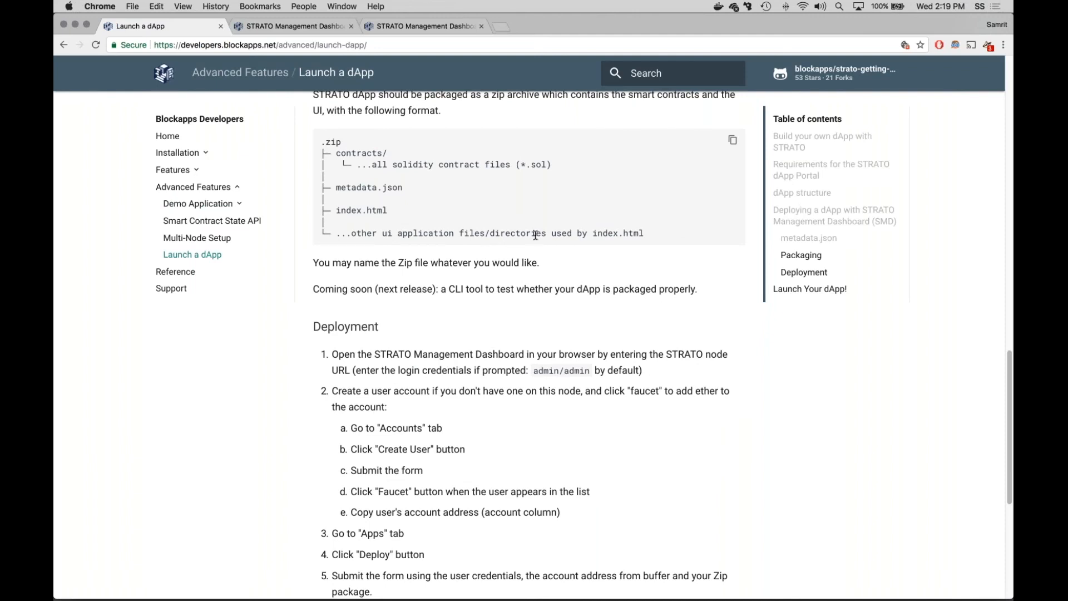
scroll(536, 236, up, 2)
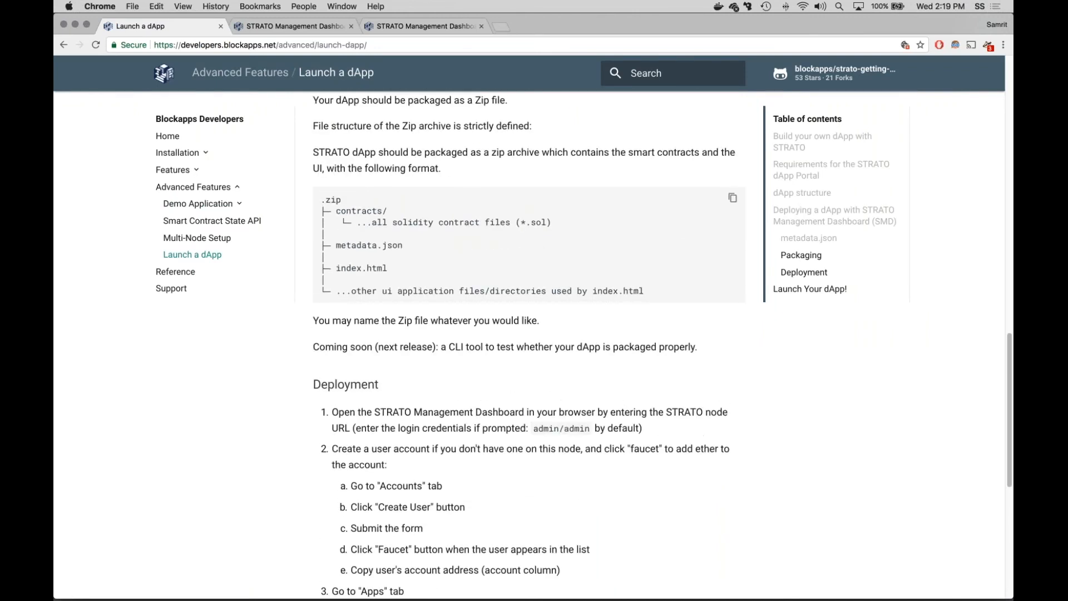
Step: Return to the Launchpad deployment form, view the package file chooser and close it without selecting a file
click(295, 26)
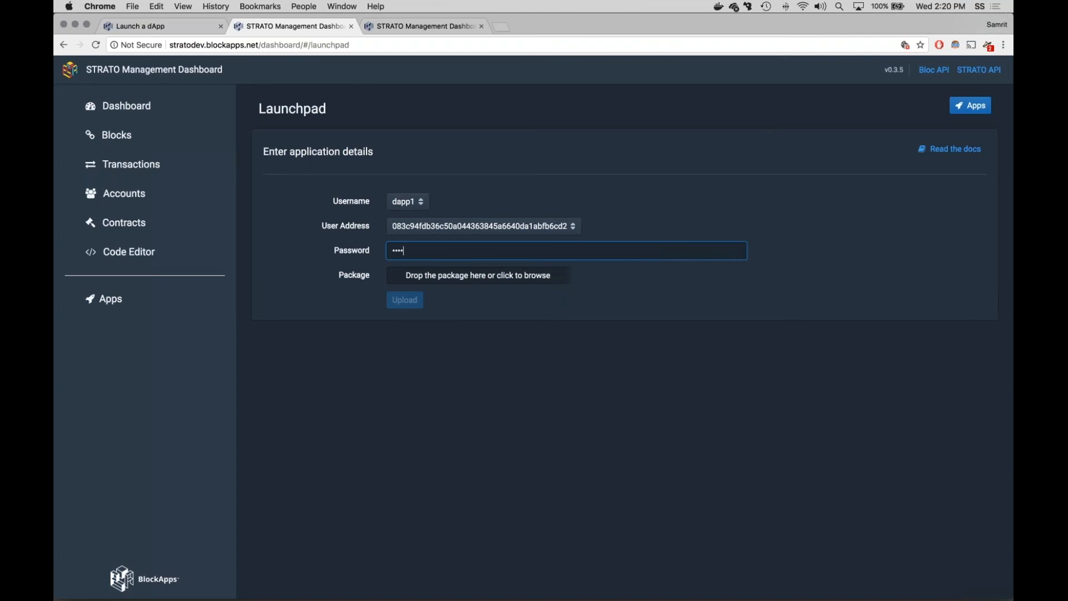
click(489, 278)
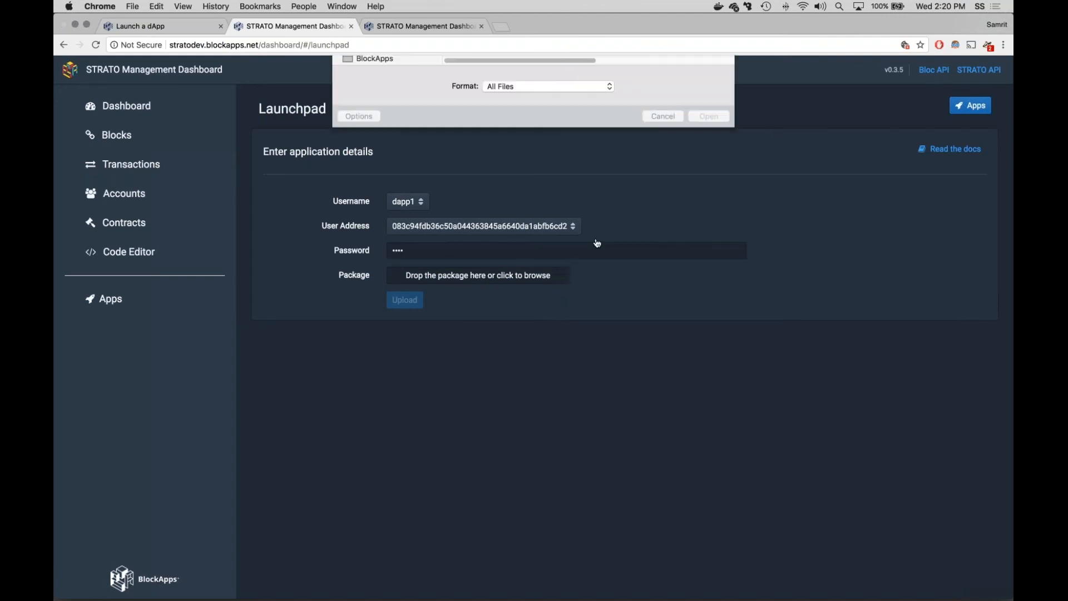
click(664, 261)
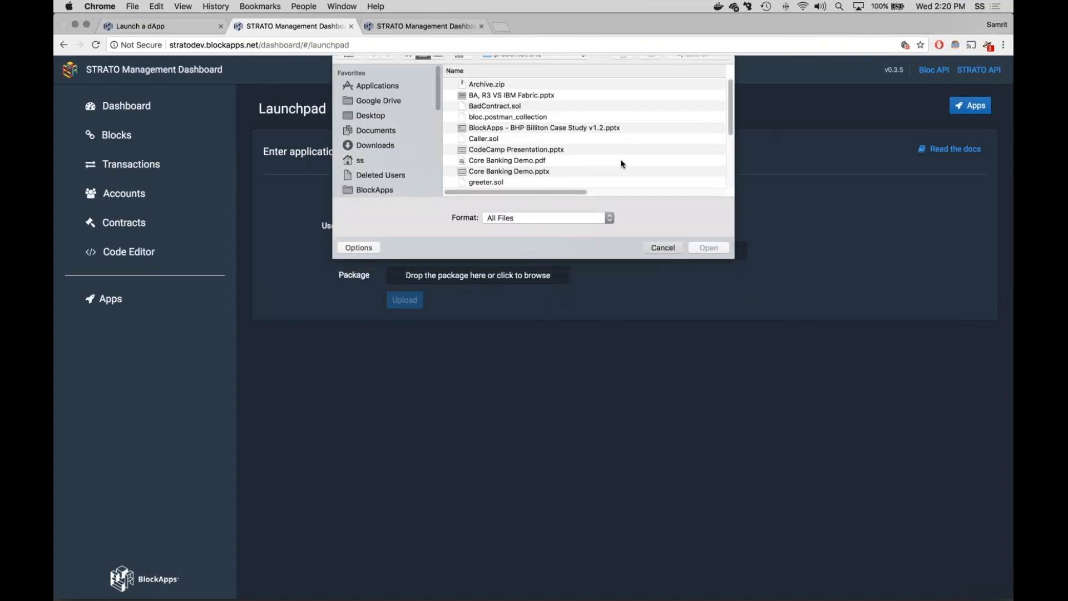
Step: Load silo1a.eastus.cloudapp.azure.com in a new browser tab and switch to the neighbouring dashboard tab
click(504, 28)
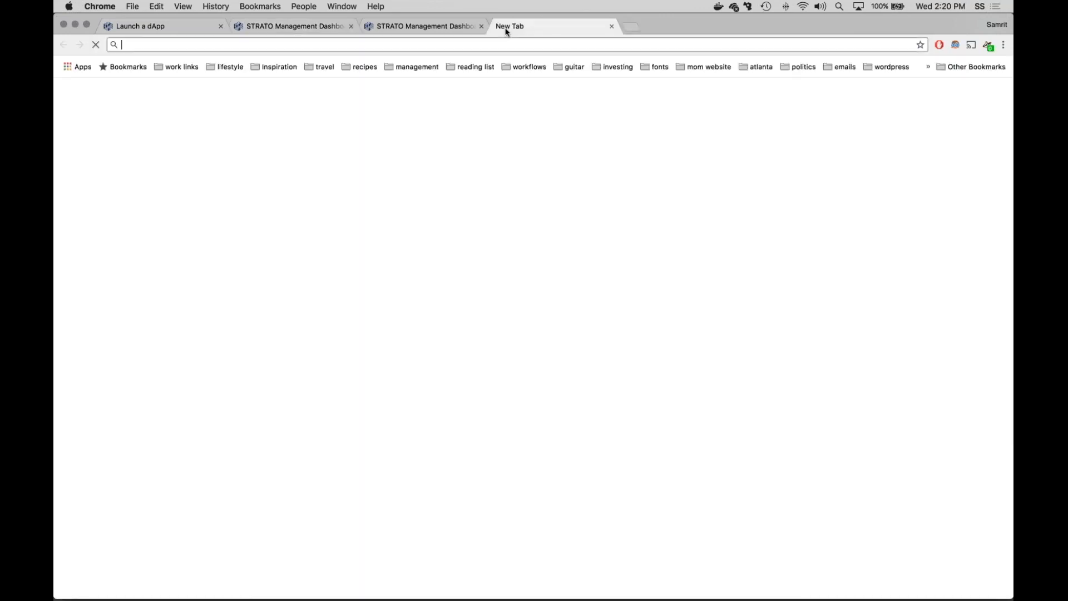
key(Return)
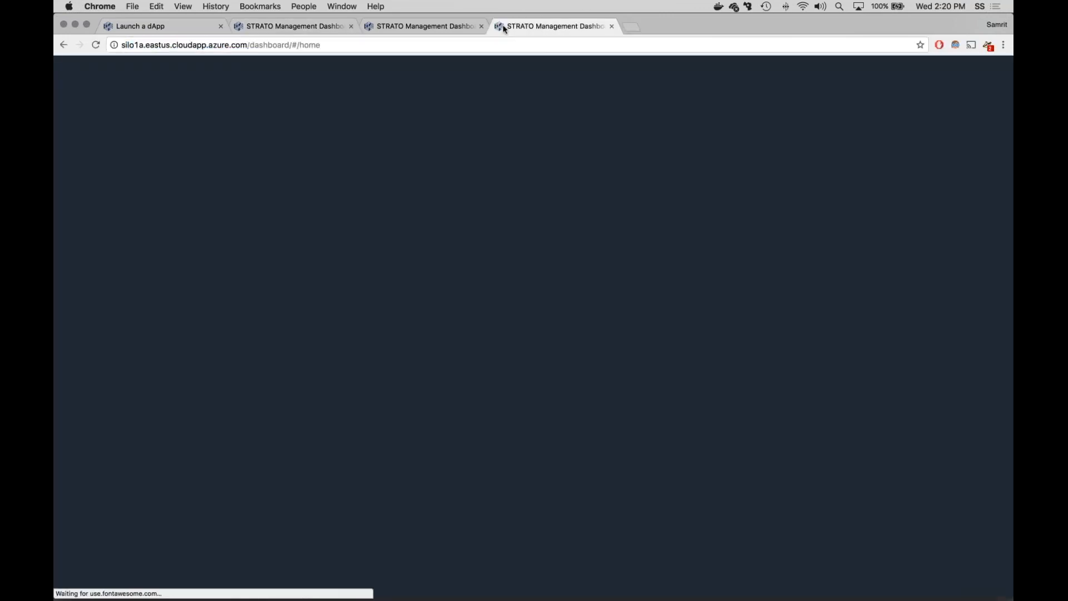
click(420, 27)
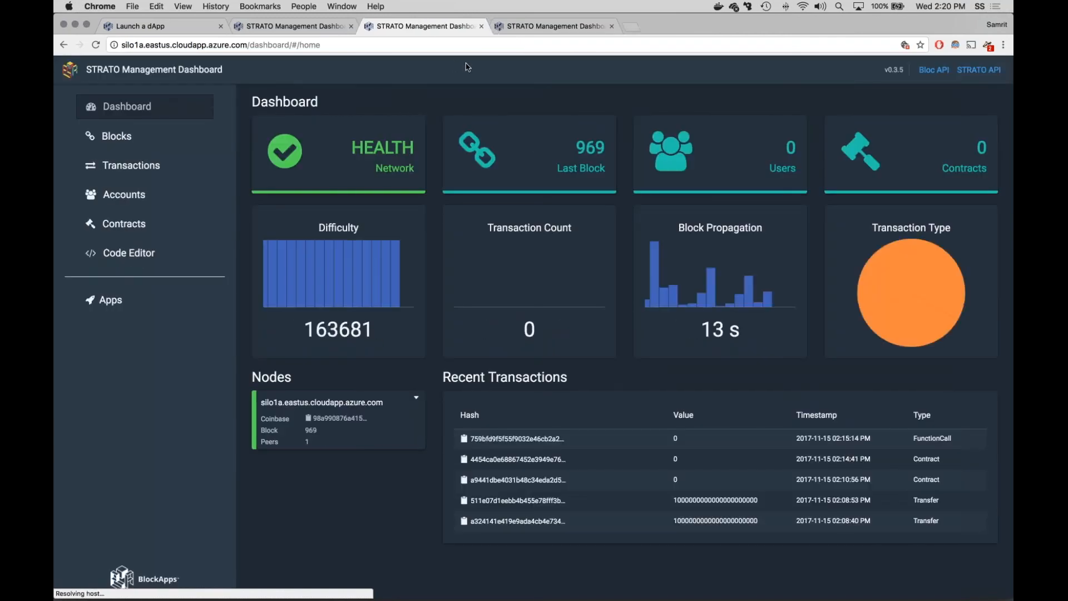
Step: View the Apps list on the silo1a node, compare it with the stratodev dashboard, and return to the stratodev deployment form
click(106, 299)
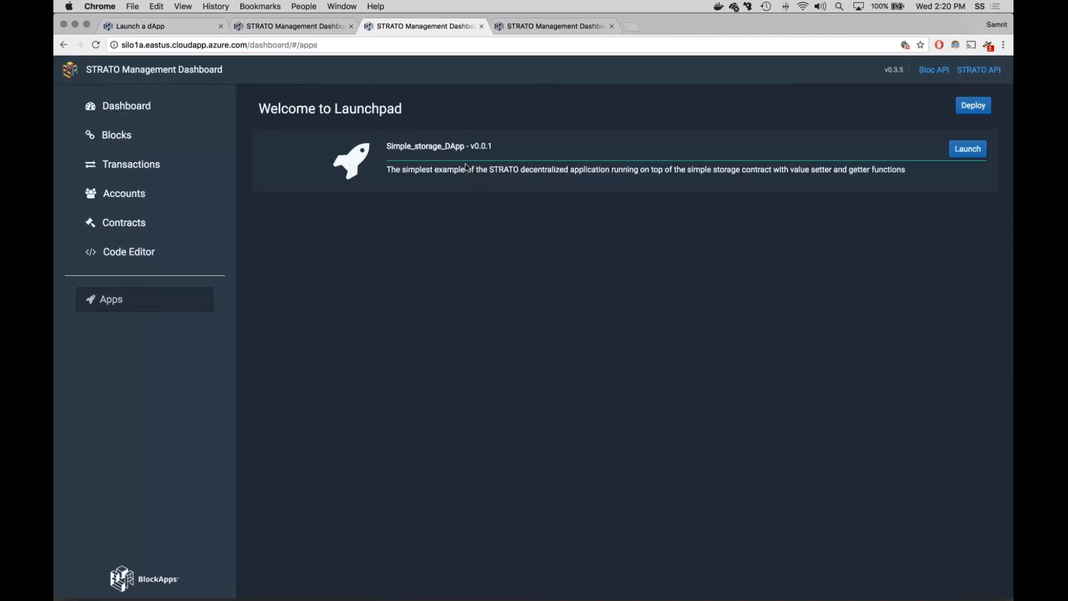
click(250, 27)
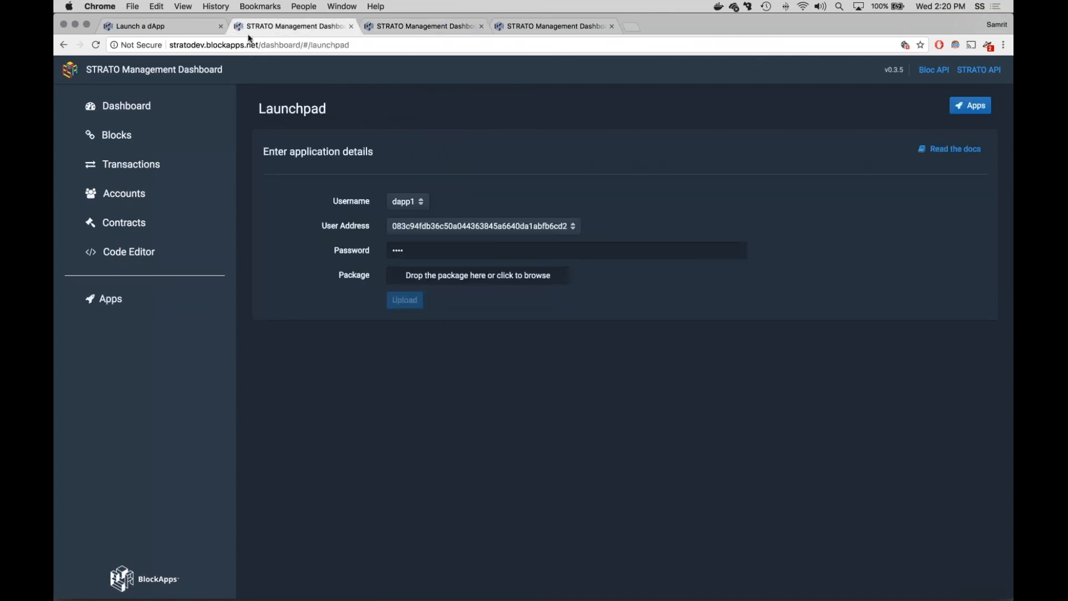
click(399, 28)
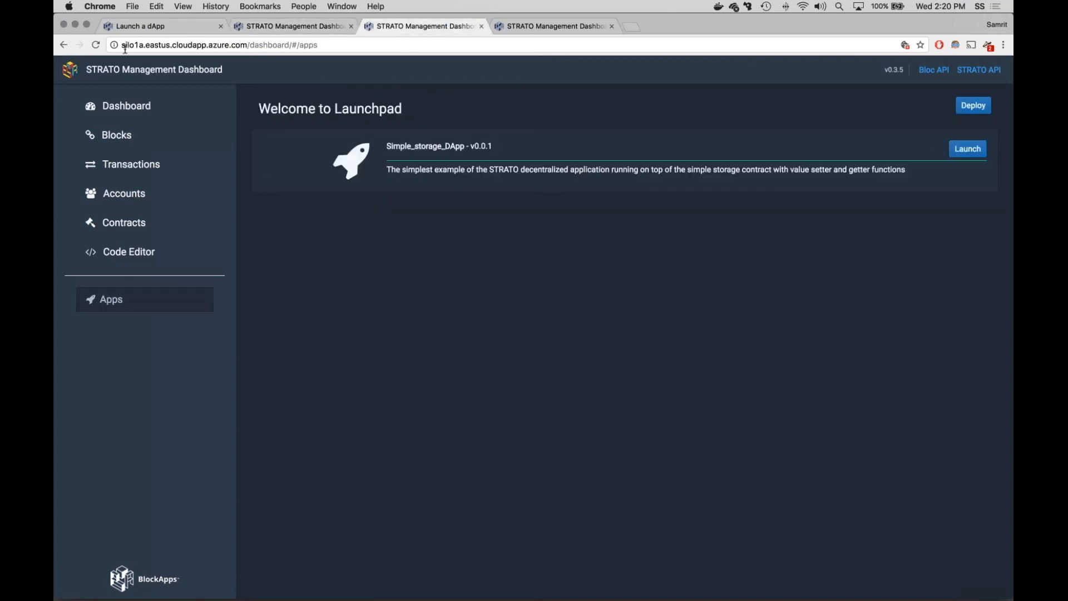
click(282, 29)
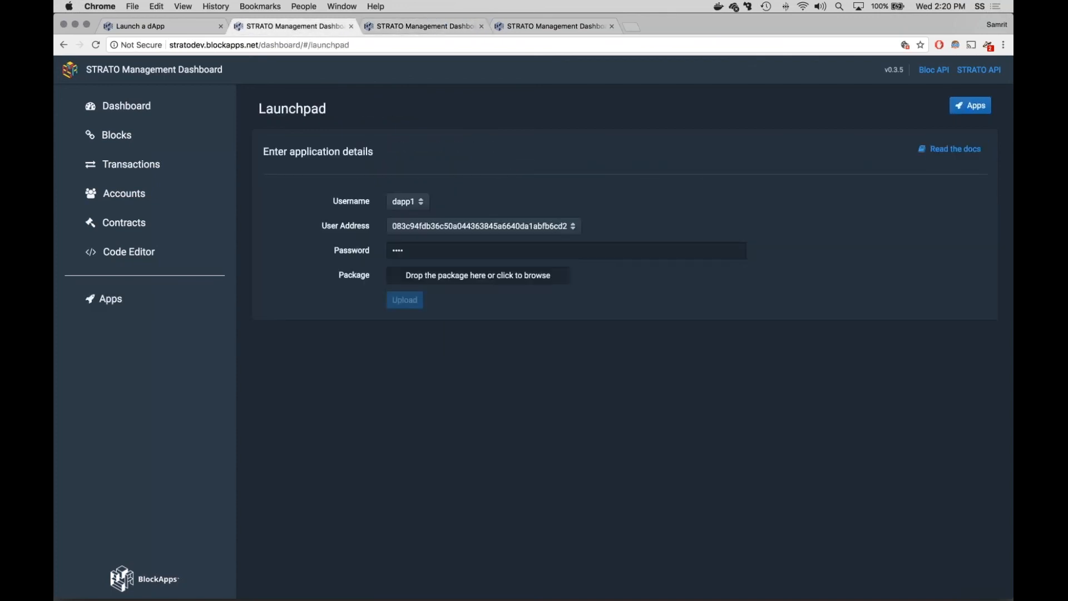
Step: Browse for the application package in the lottery-demo-app folder under BlockApps/repos
click(496, 276)
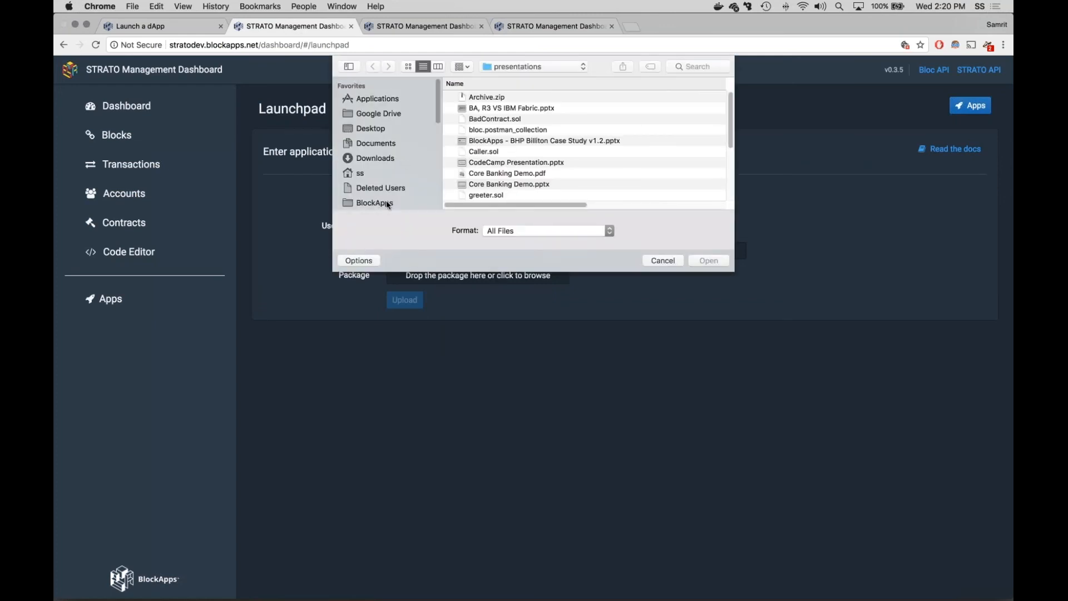
click(388, 202)
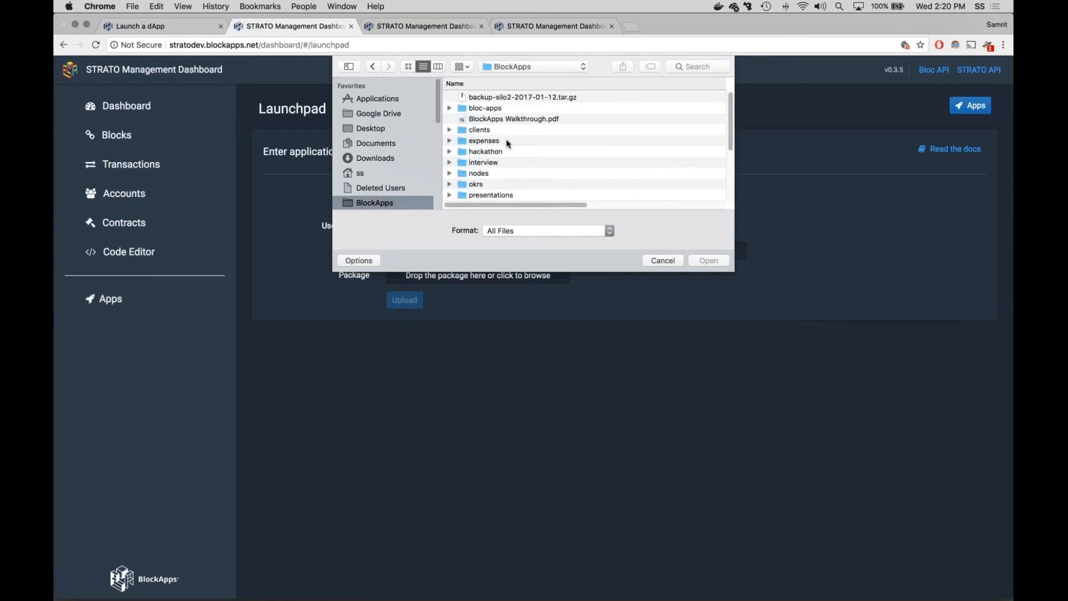
scroll(490, 156, down, 3)
double_click(488, 158)
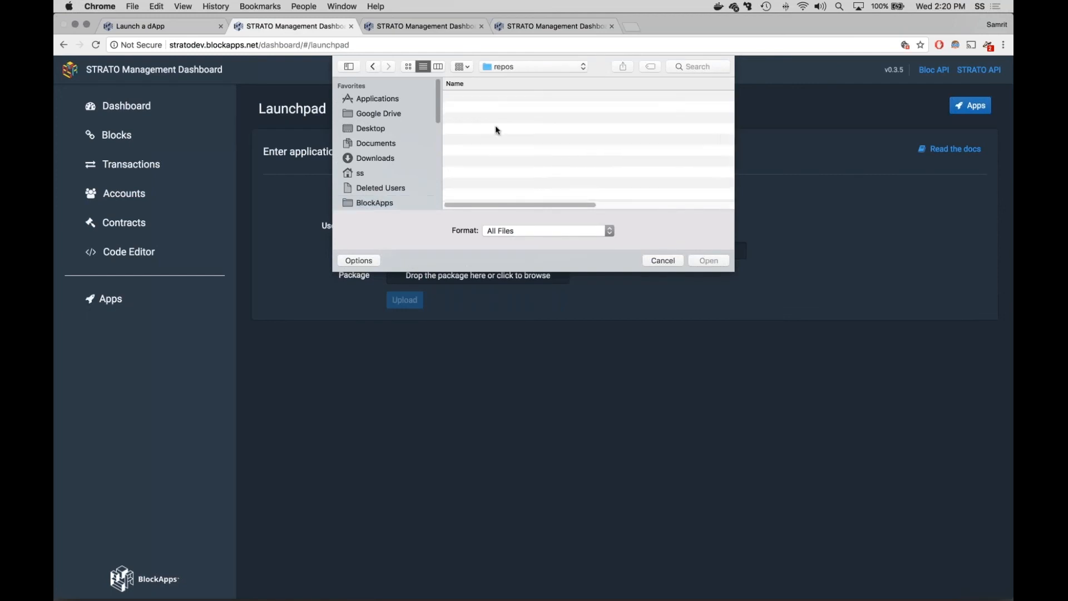
scroll(513, 143, down, 5)
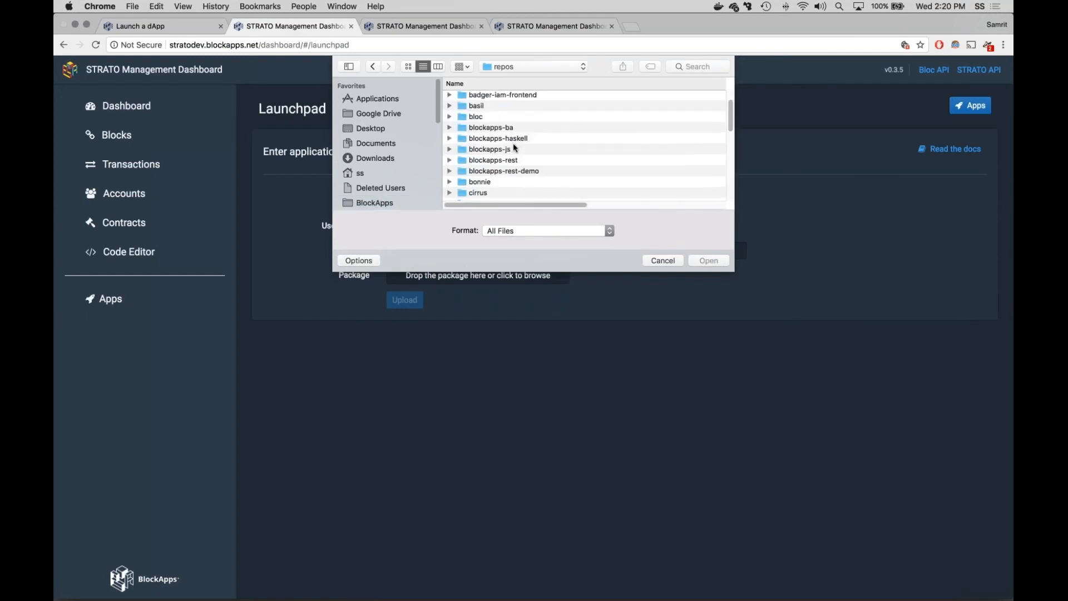
scroll(503, 170, down, 5)
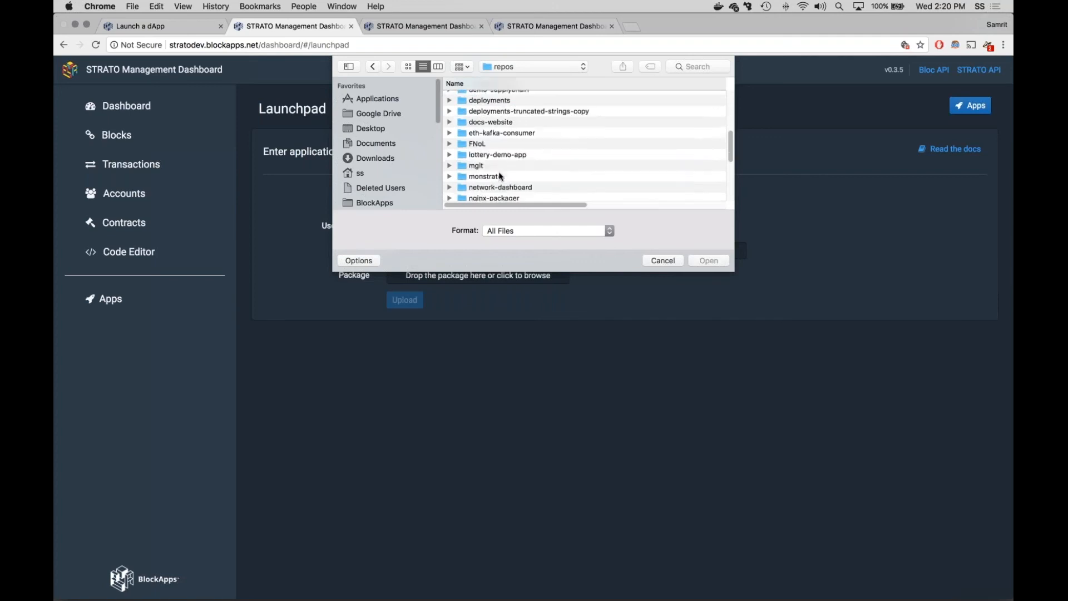
click(515, 169)
click(520, 127)
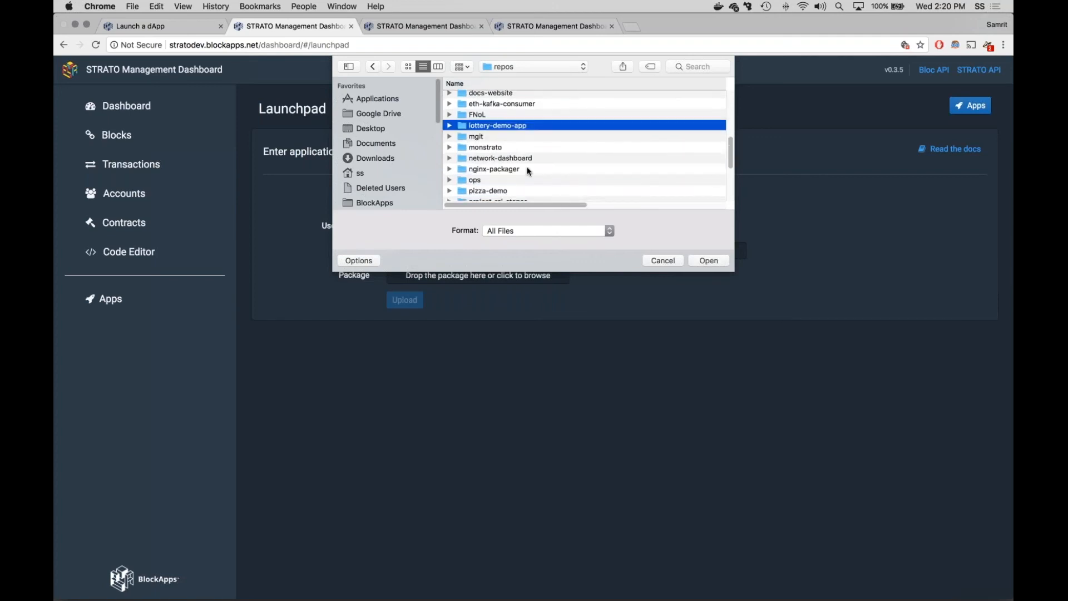
double_click(521, 127)
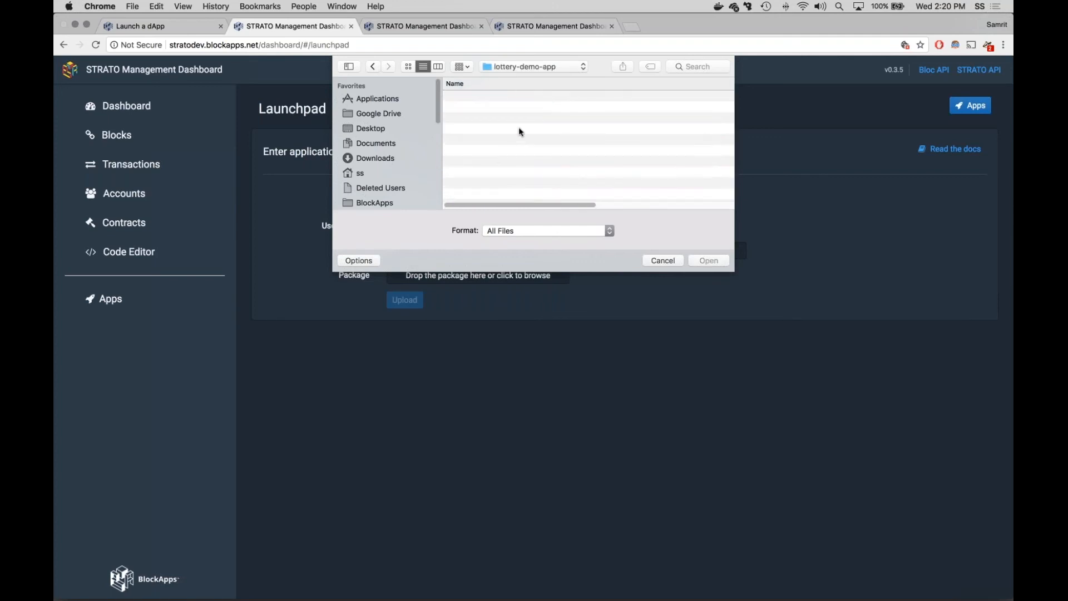
Step: Choose app.zip from the build folder as the package and upload it to the Launchpad
click(479, 99)
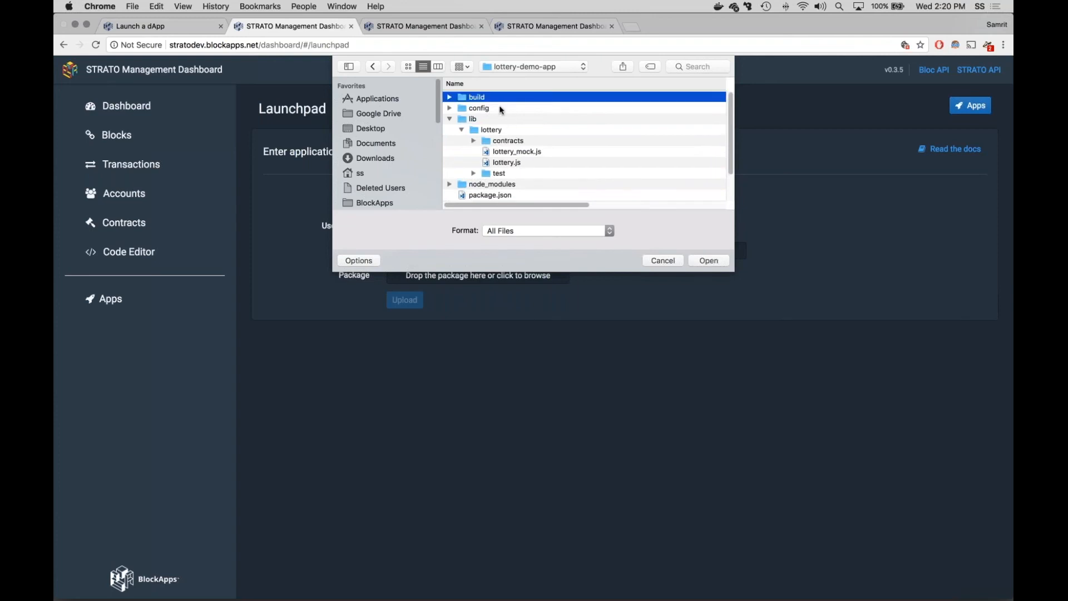
double_click(484, 97)
click(484, 98)
click(709, 260)
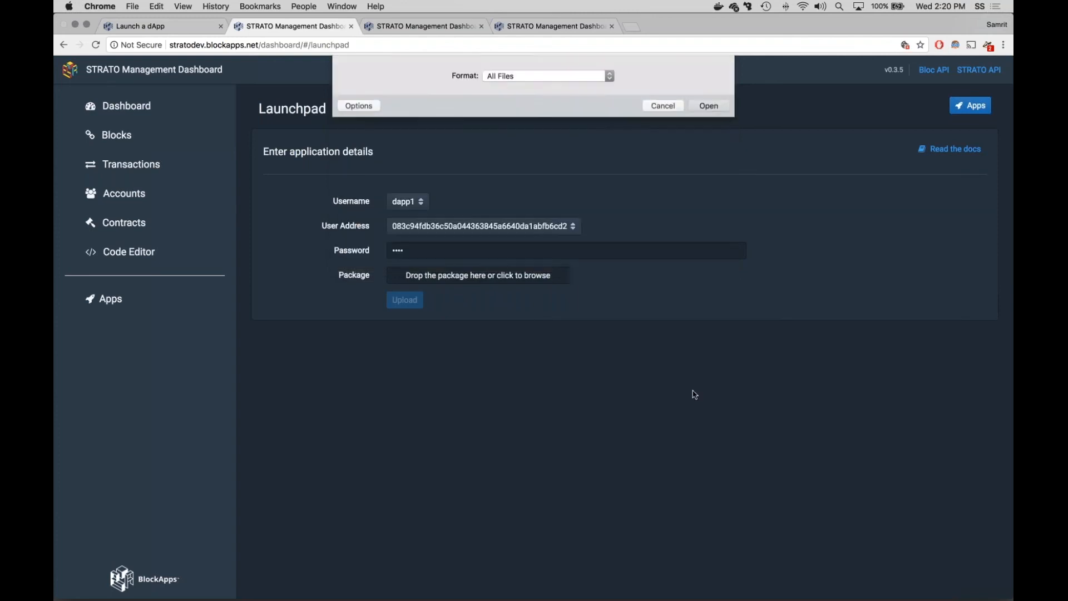
click(405, 301)
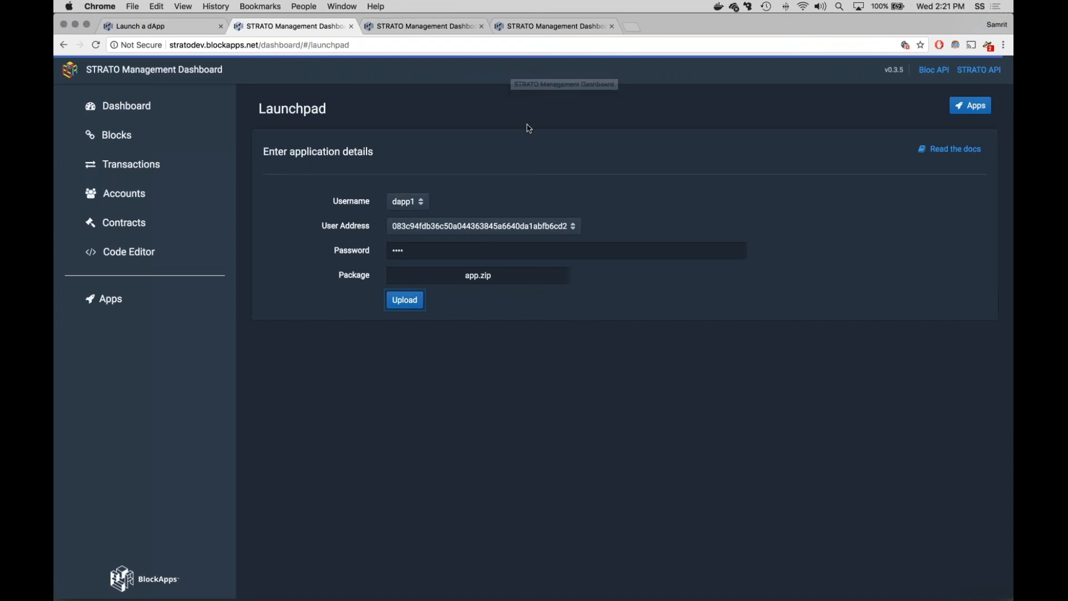
Step: View the stratodev app list and reload the silo1a node's app list to check for lottery-demo-app on both nodes
key(super+equal)
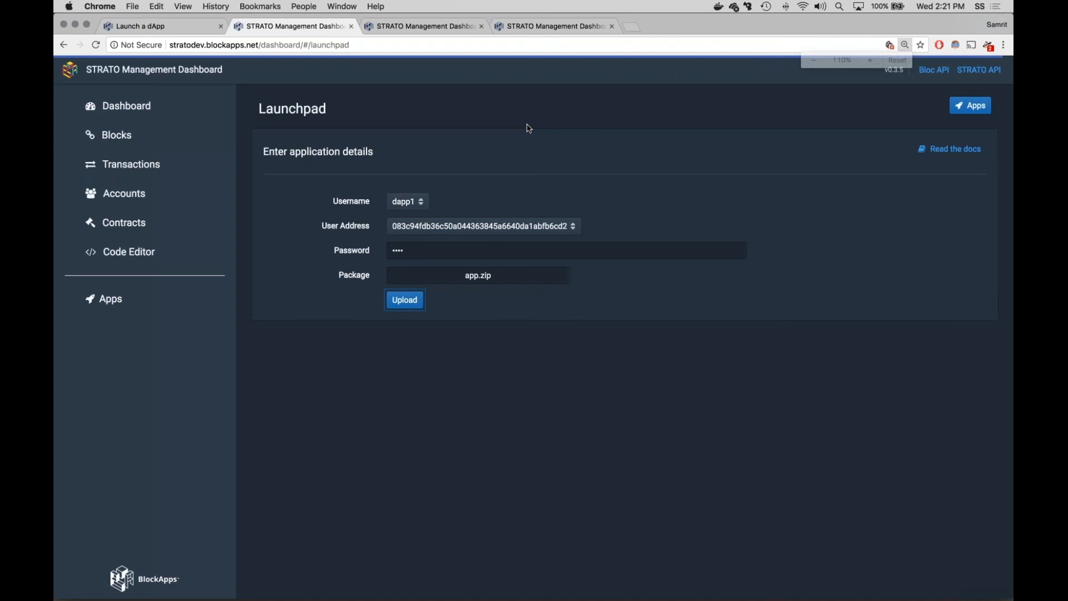
key(super+equal)
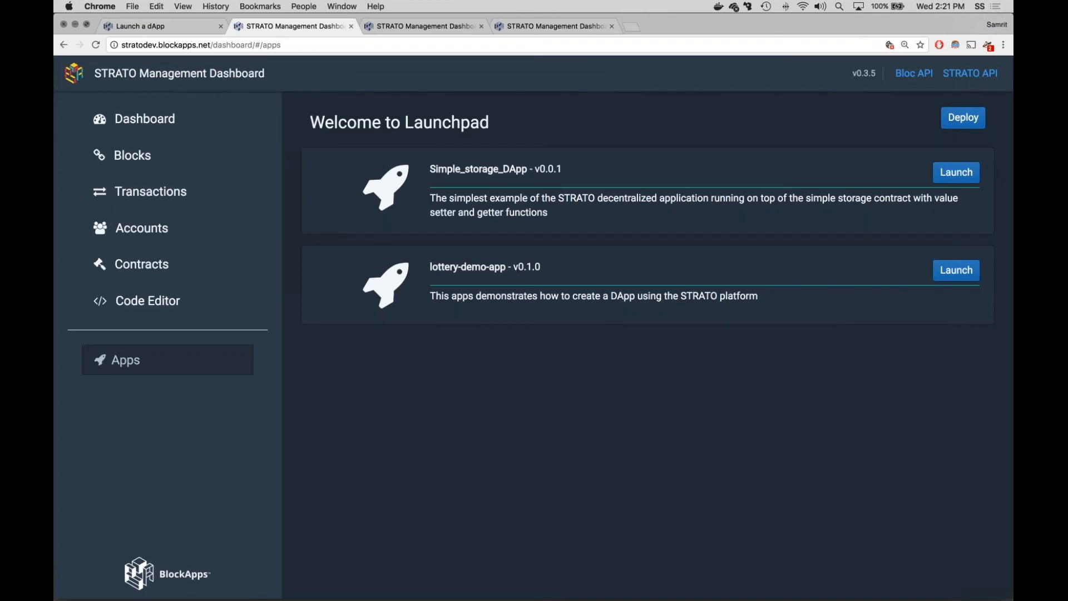
click(417, 26)
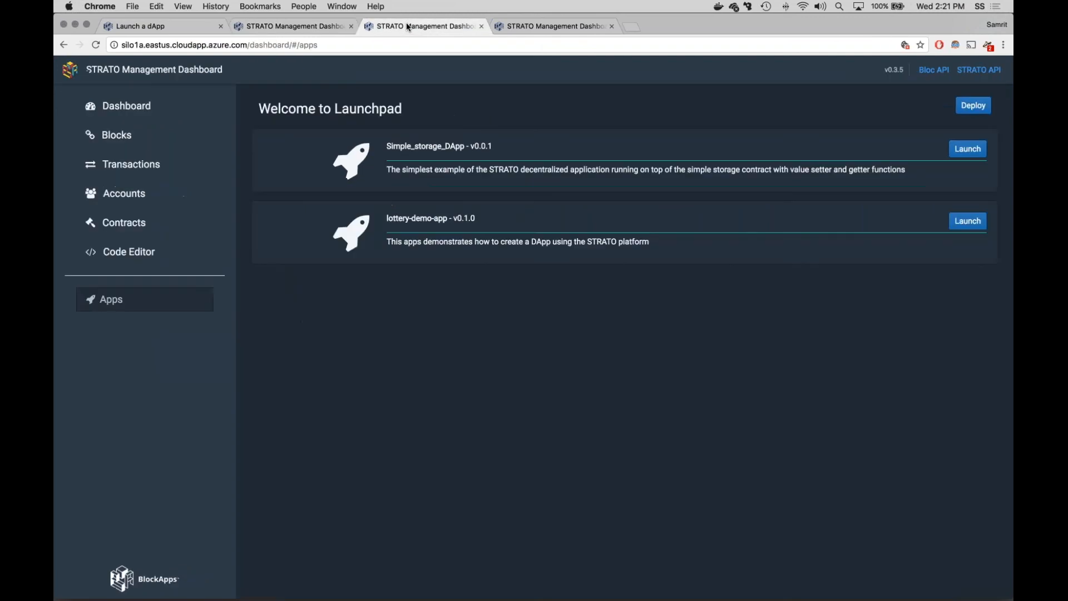
key(super+r)
key(super+equal)
key(super+equal)
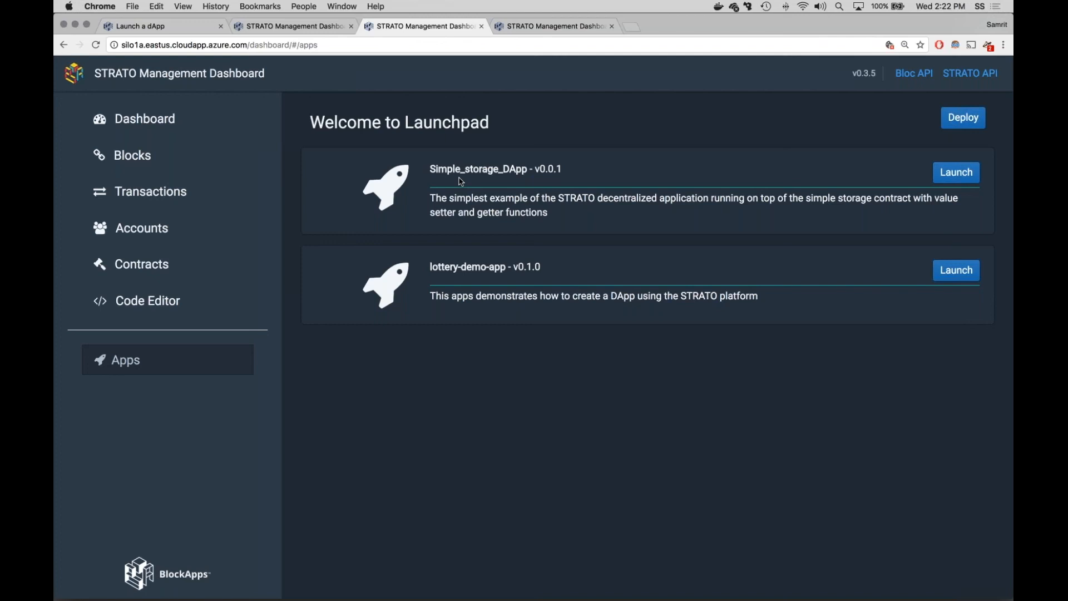
Step: Launch lottery-demo-app from the stratodev node and open its form for creating a new lottery
click(307, 34)
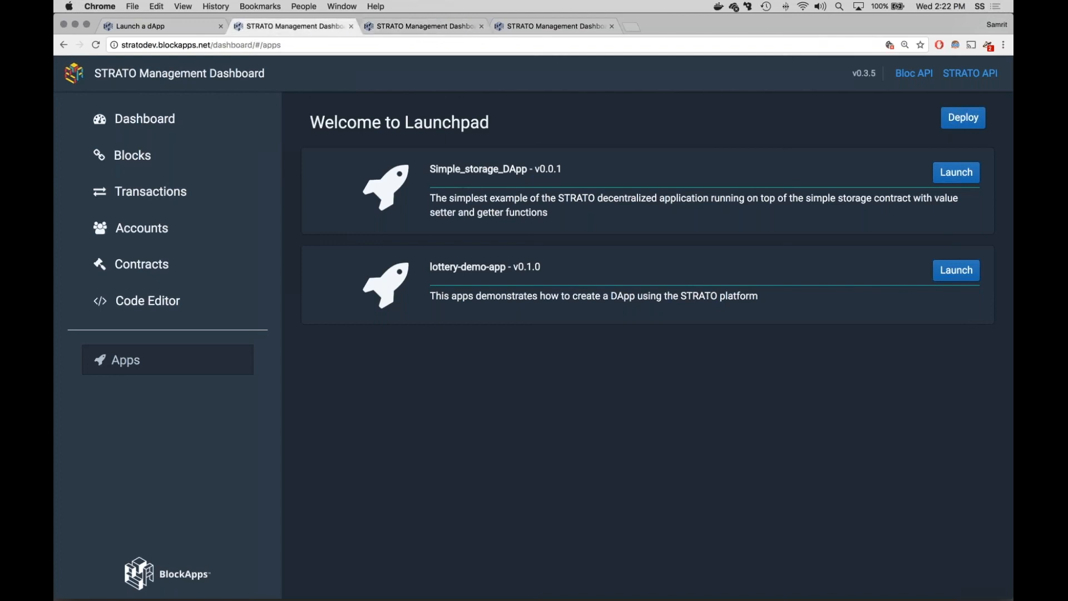
click(947, 272)
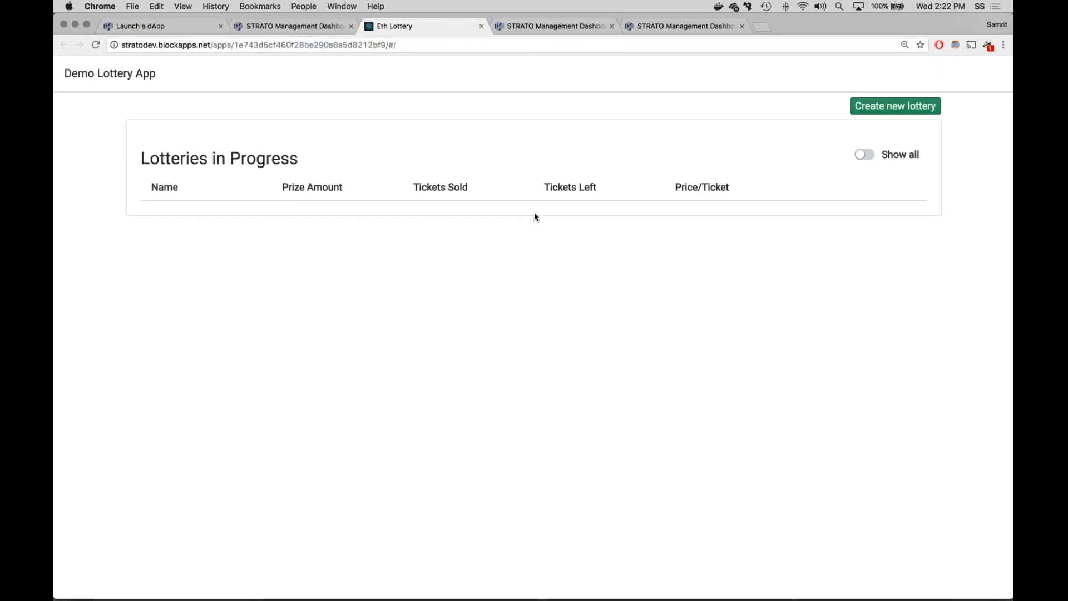
click(895, 106)
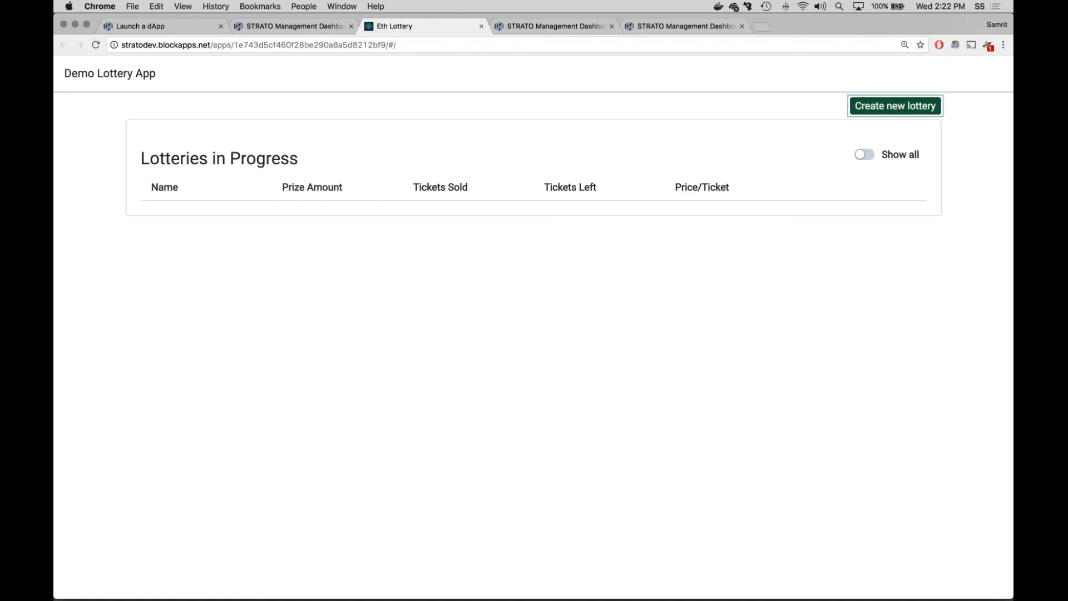
Step: Fill in the new lottery's username dapp1, paste that user's address and enter the user password
text(dapp1)
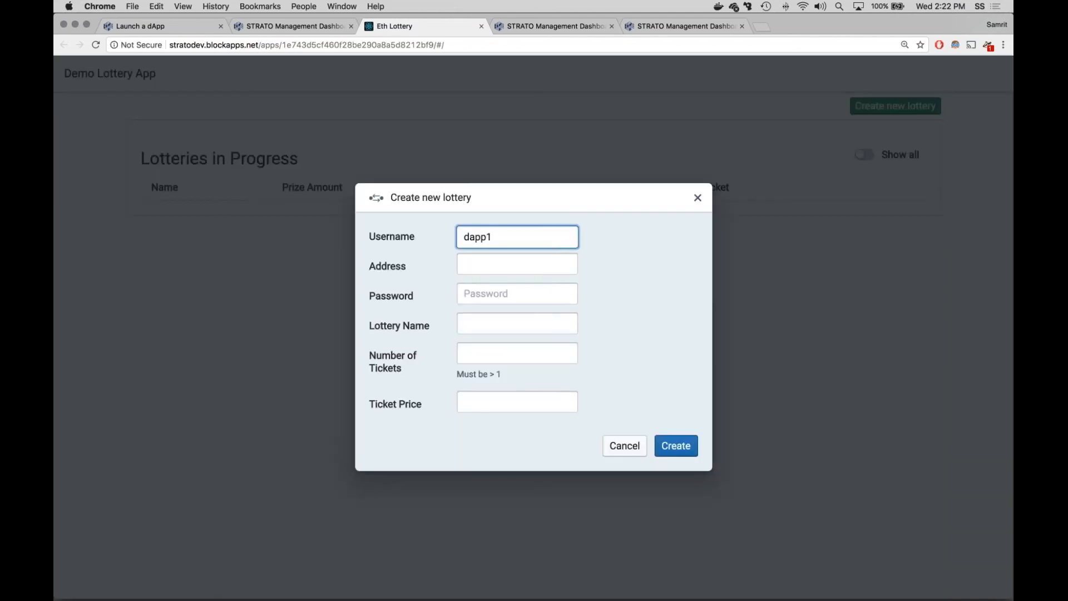
key(Tab)
key(super+v)
key(Tab)
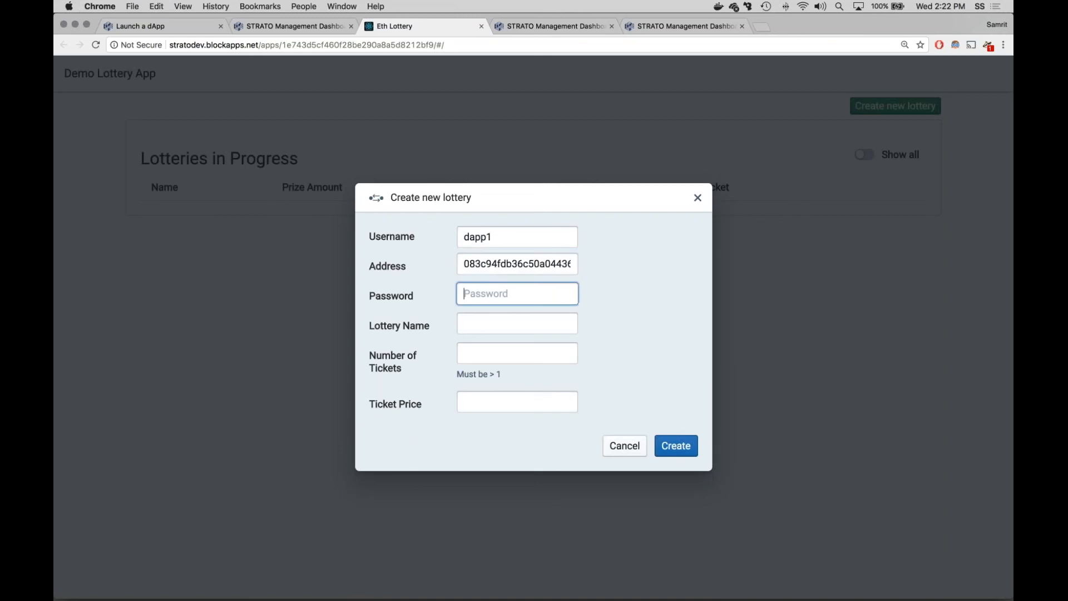
text(•)
text(s)
key(Tab)
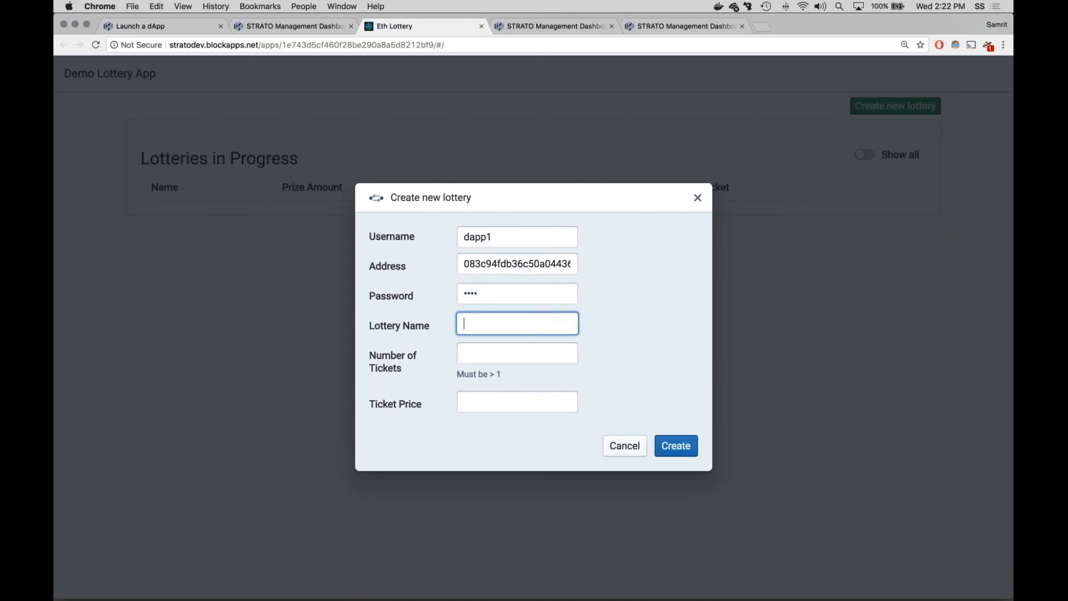
Step: Name the lottery Make it rain, set 10 tickets at a ticket price of 2, and create it
text(Make it rain)
key(Tab)
text(10)
key(Tab)
text(2)
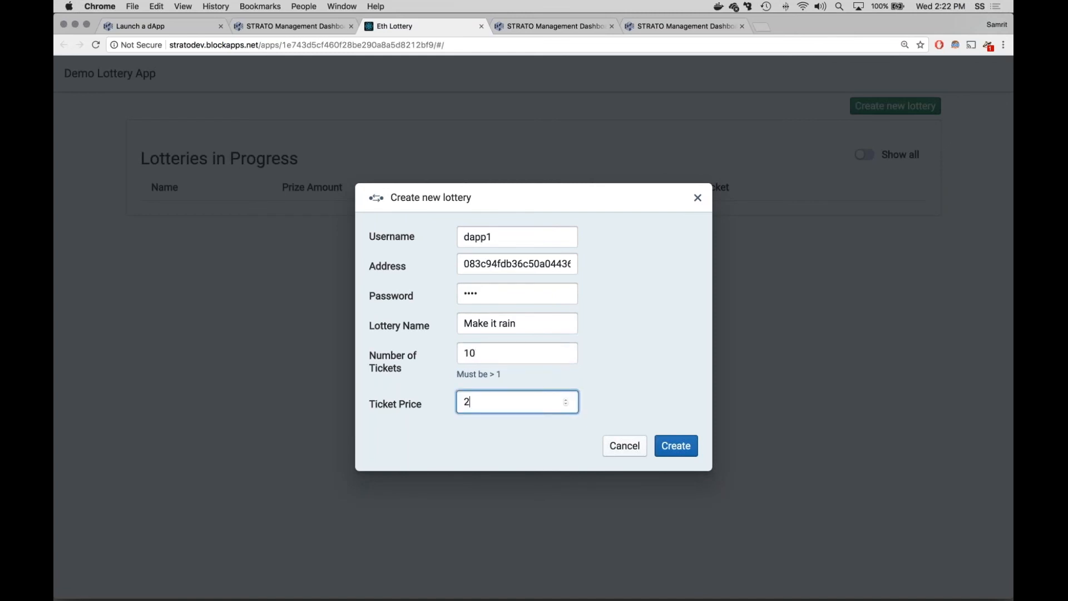
key(Tab)
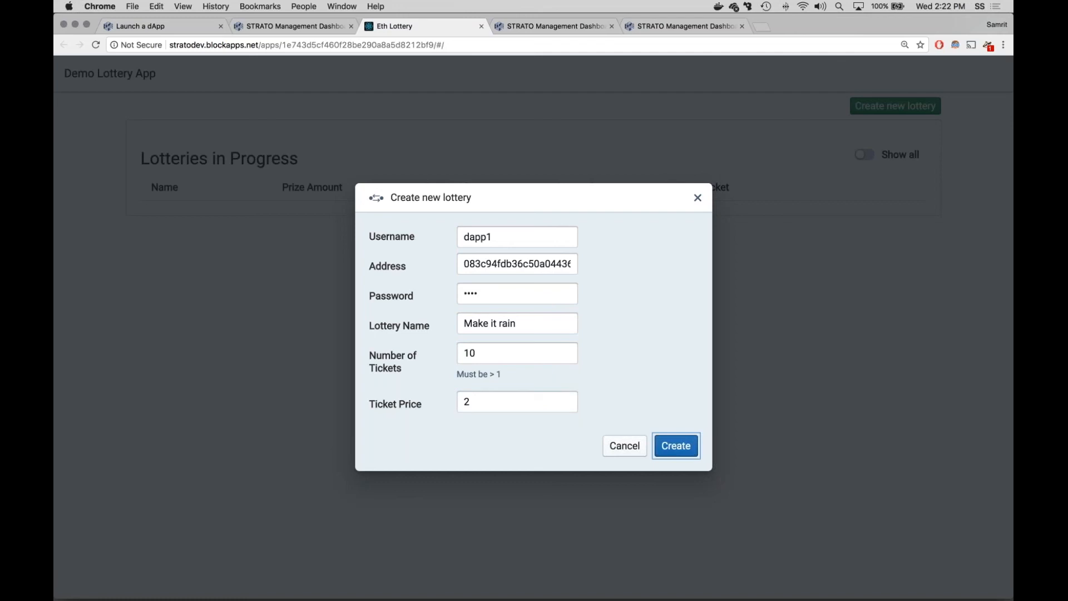
key(Return)
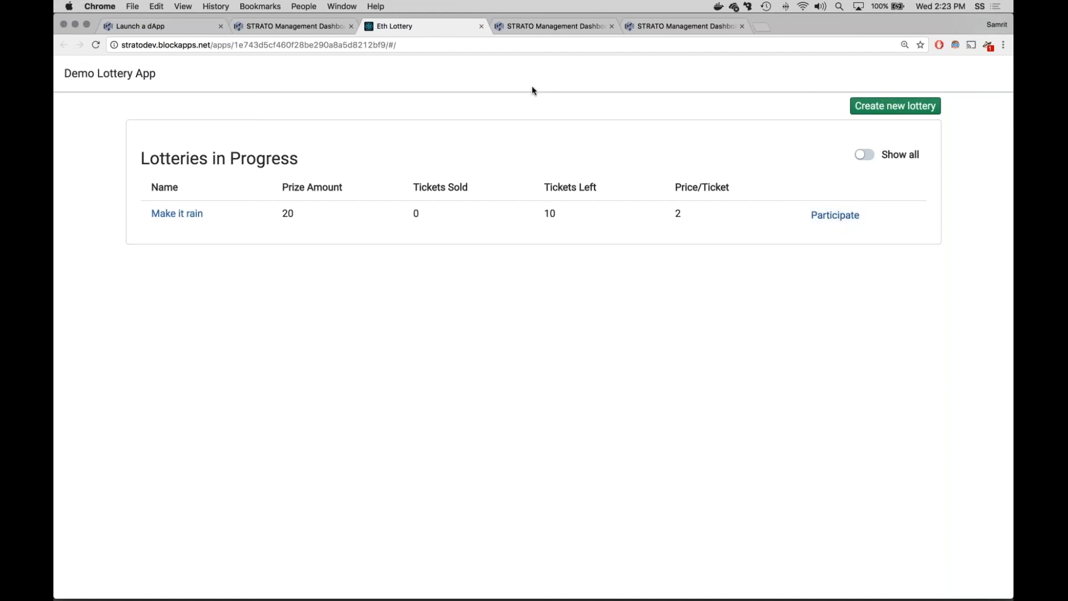
Step: Launch lottery-demo-app from the silo1a node and compare its lotteries in progress with those in the stratodev instance
click(551, 28)
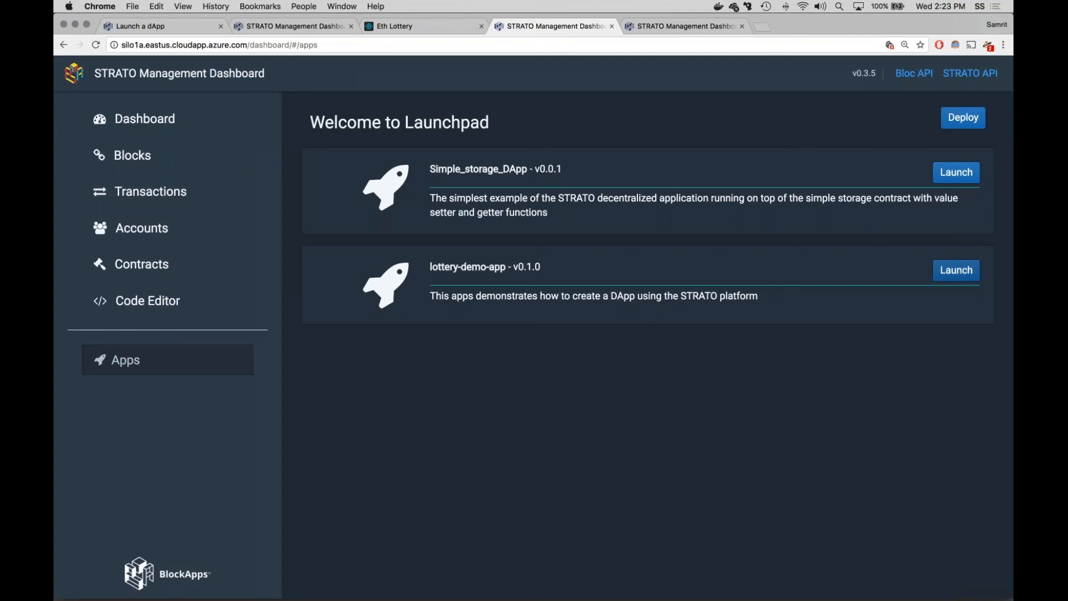
click(957, 270)
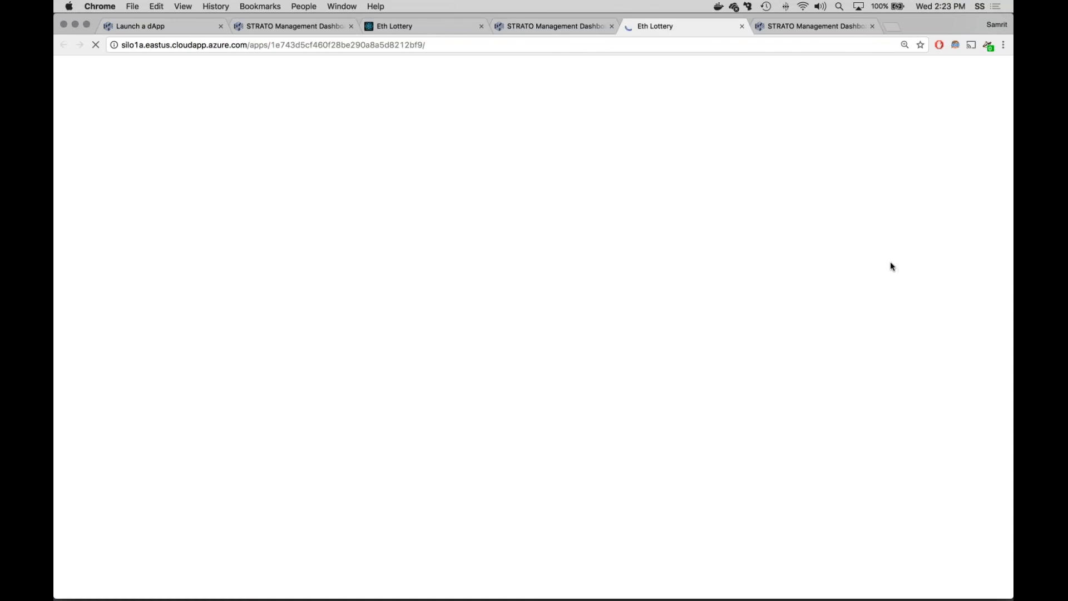
drag(128, 47, 143, 47)
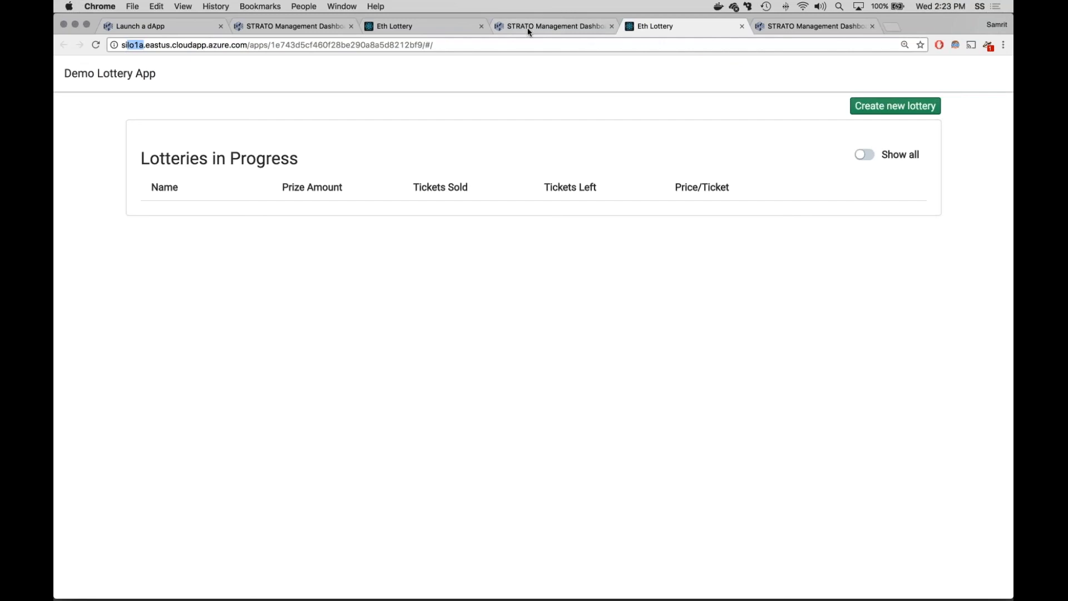
click(465, 29)
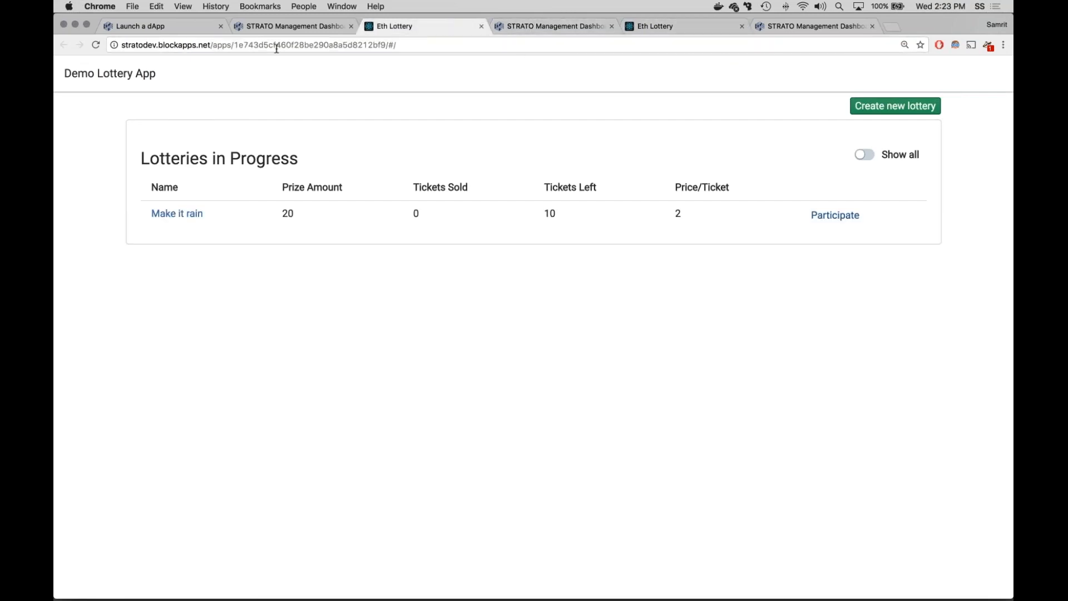
click(662, 26)
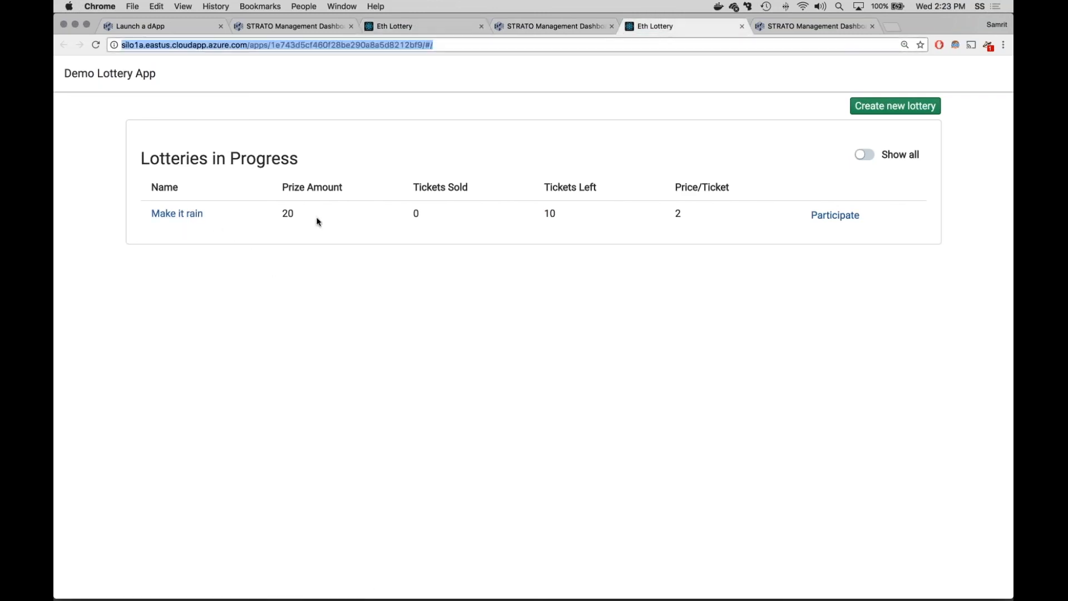
Step: View the participation form for the Make it rain lottery on the stratodev instance and close it without entering
key(super+3)
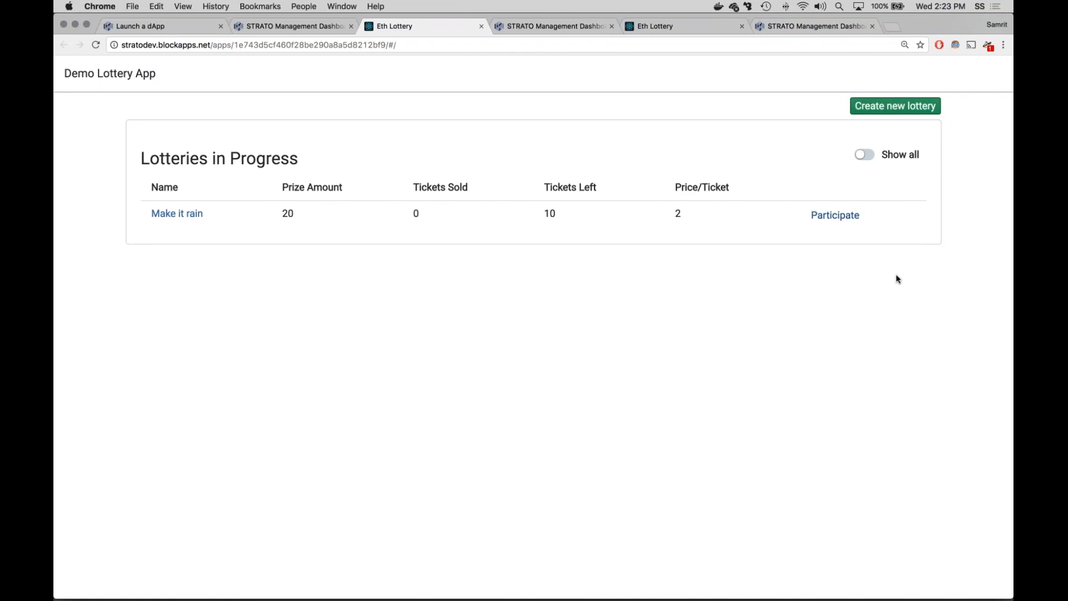
click(851, 216)
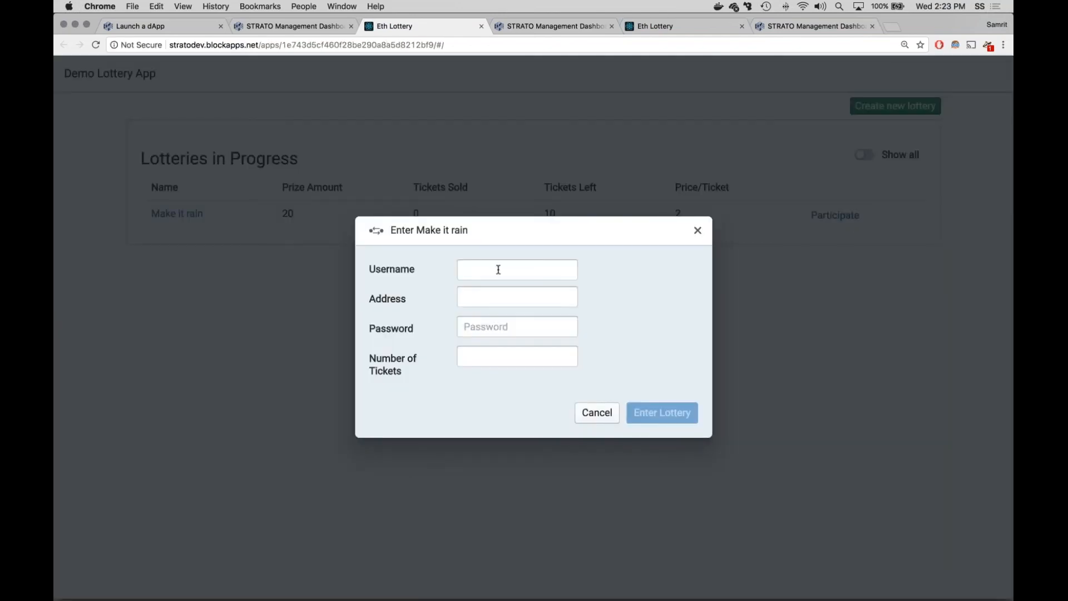
click(596, 404)
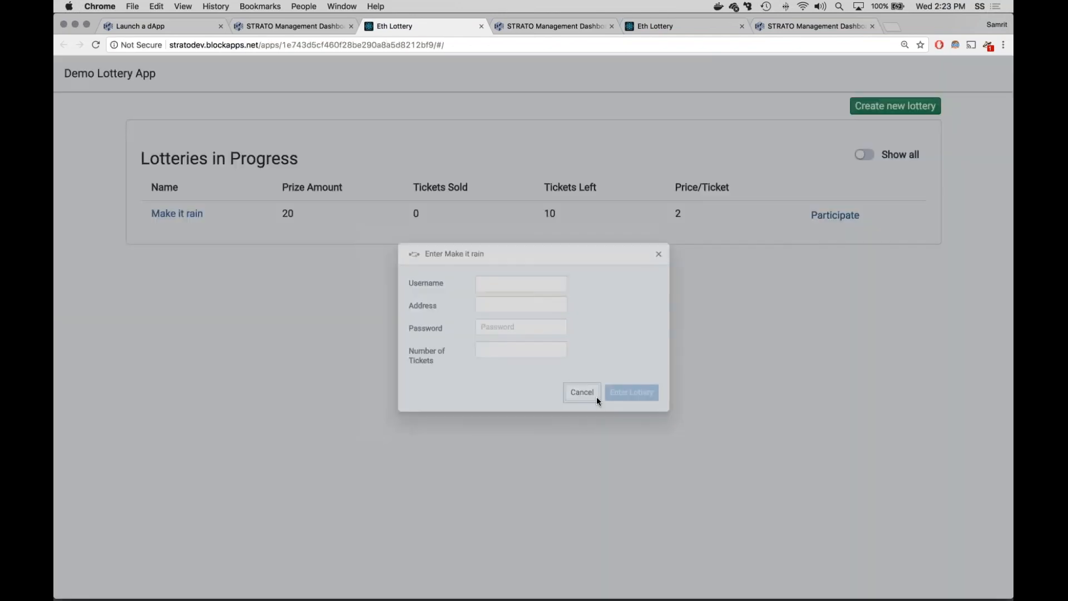
Step: View the Make it rain lottery details on the stratodev instance and from silo1a, and open its participation form on silo1a
click(176, 213)
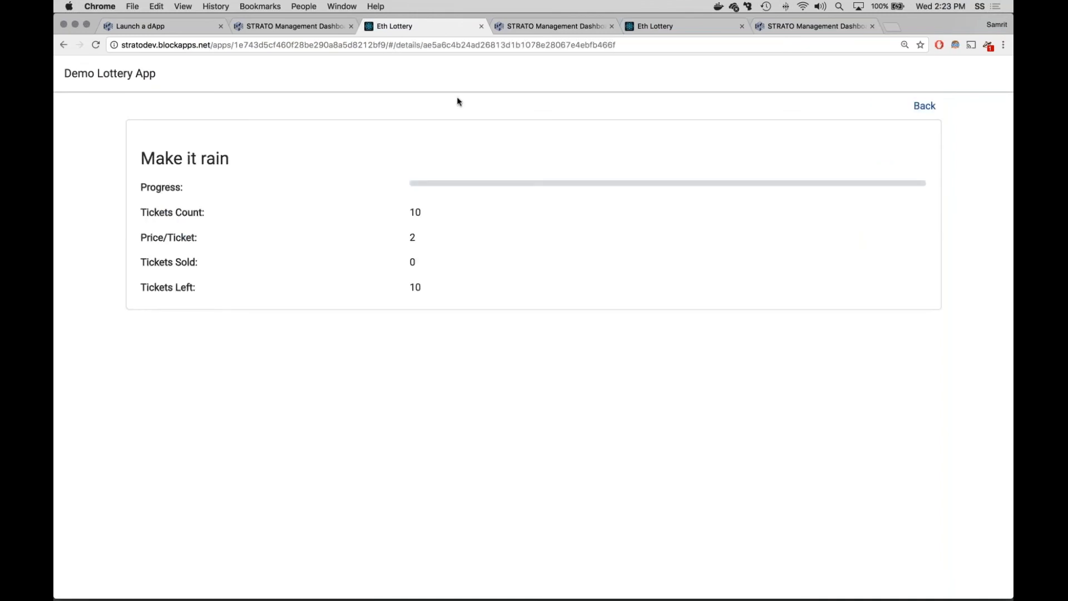
click(675, 24)
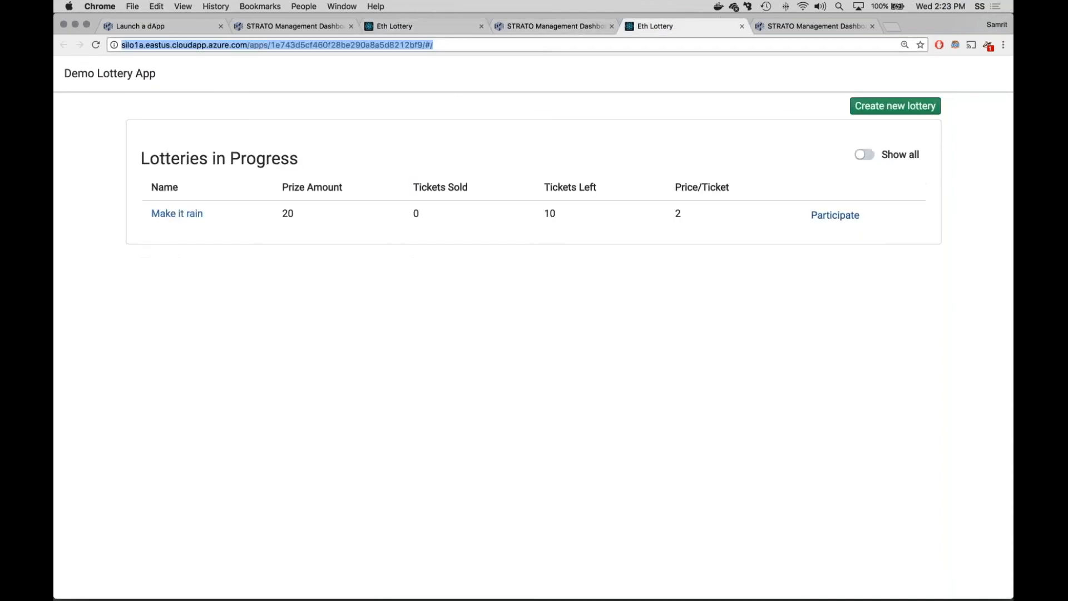
click(183, 214)
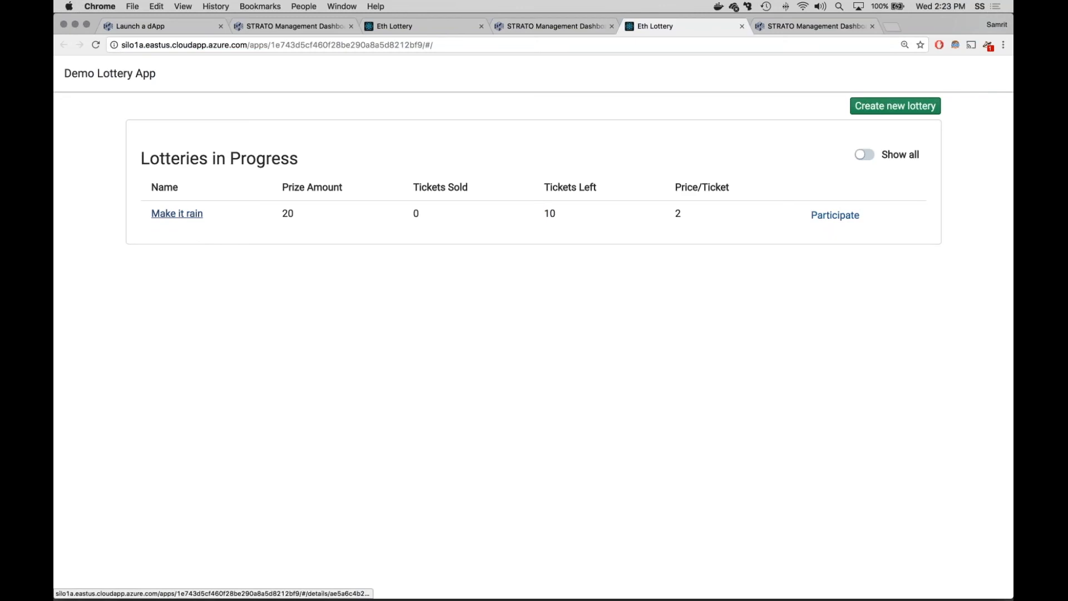
click(925, 106)
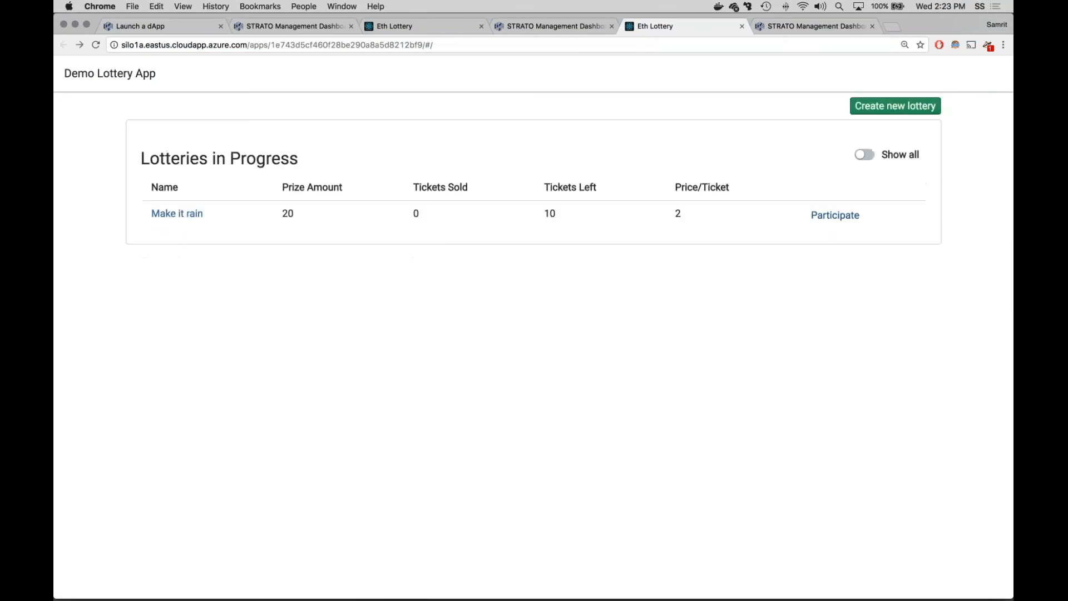
click(823, 222)
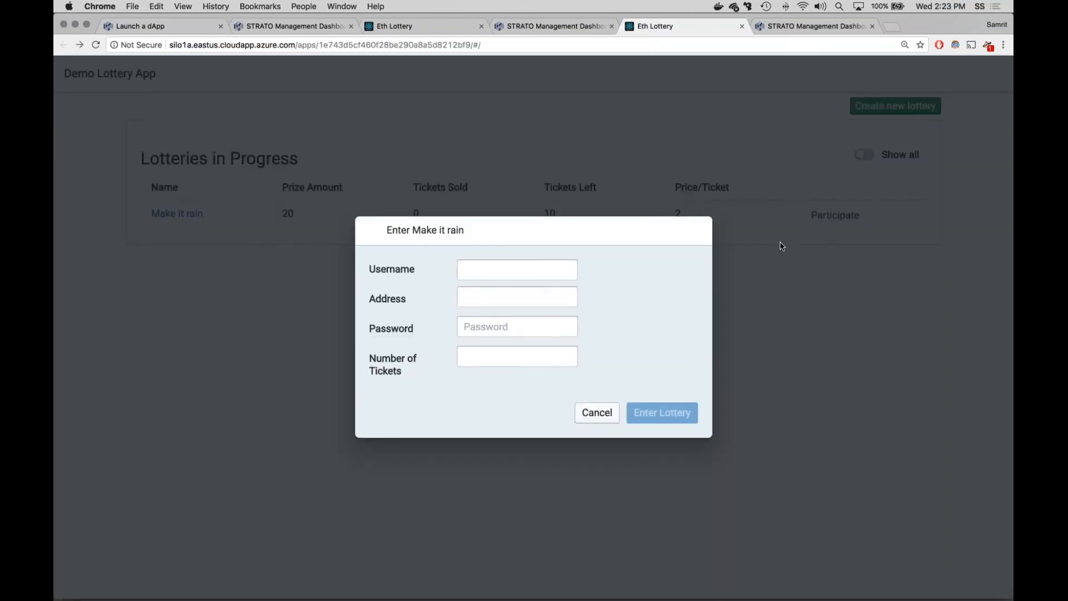
Step: Create a user named test with a confirmed password in the silo1a dashboard accounts, and request faucet funds for it
click(537, 26)
click(139, 228)
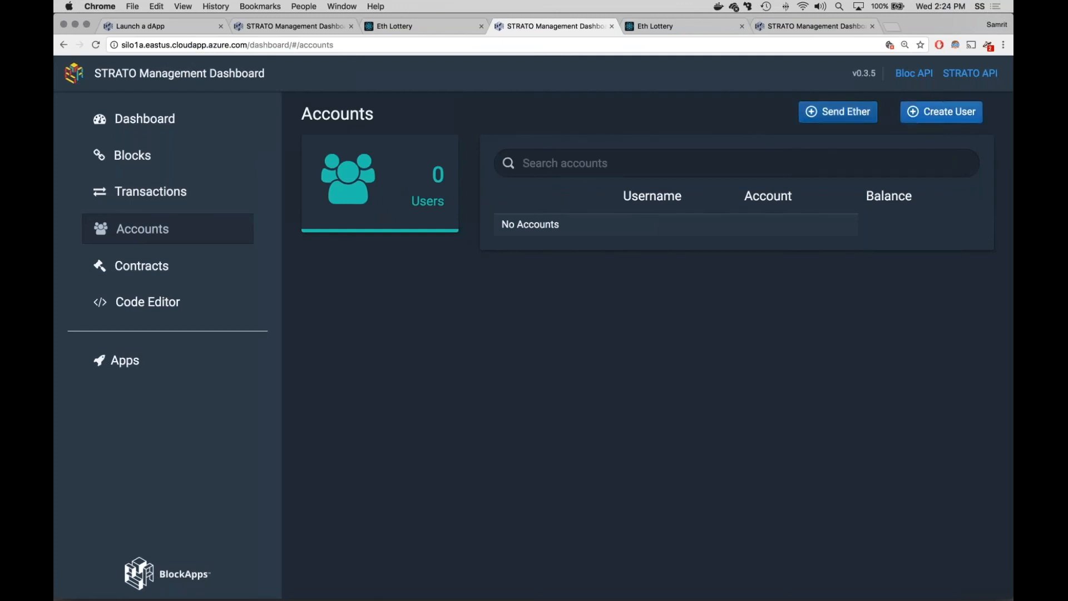
click(932, 120)
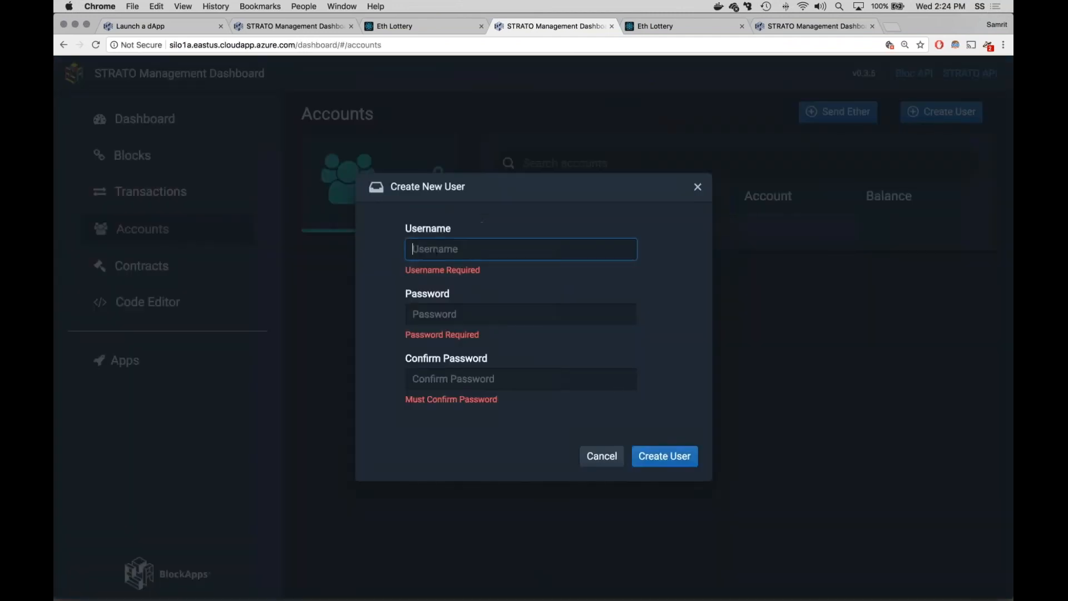
text(test)
key(Tab)
text(test)
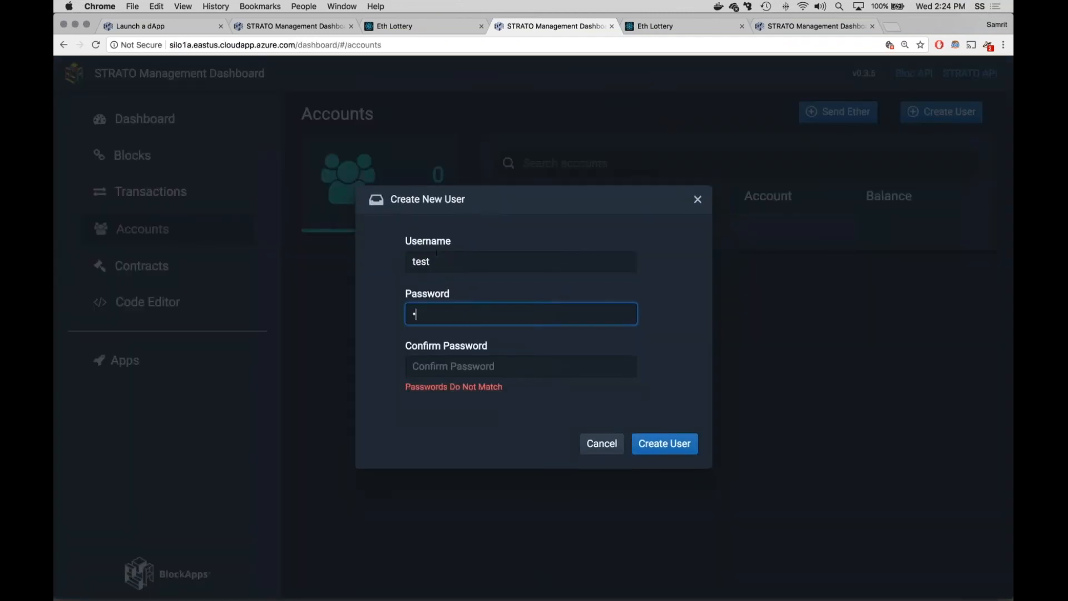
key(Tab)
text(test)
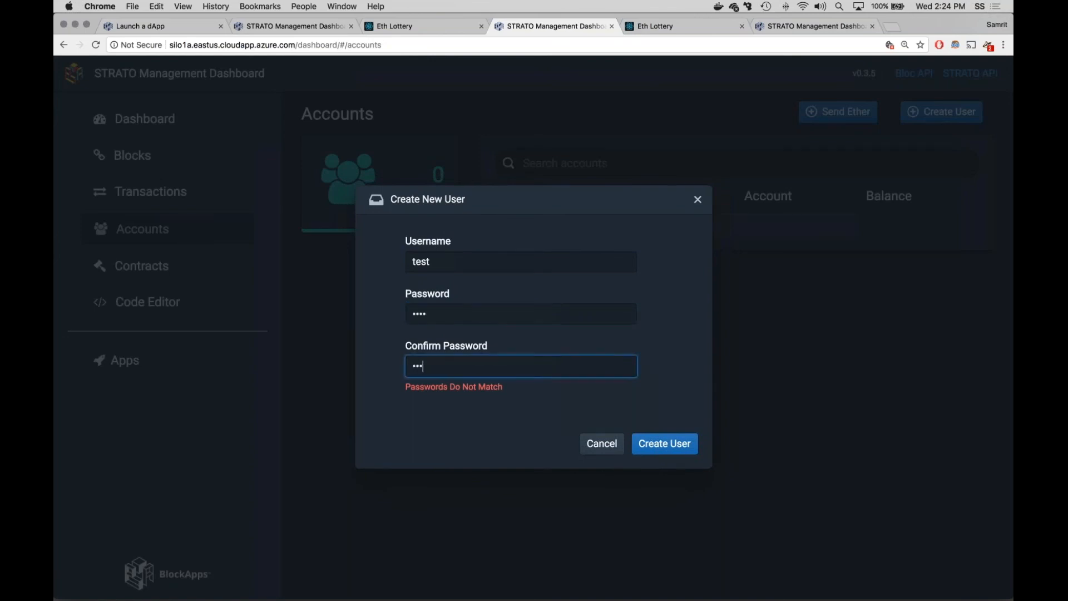
click(668, 440)
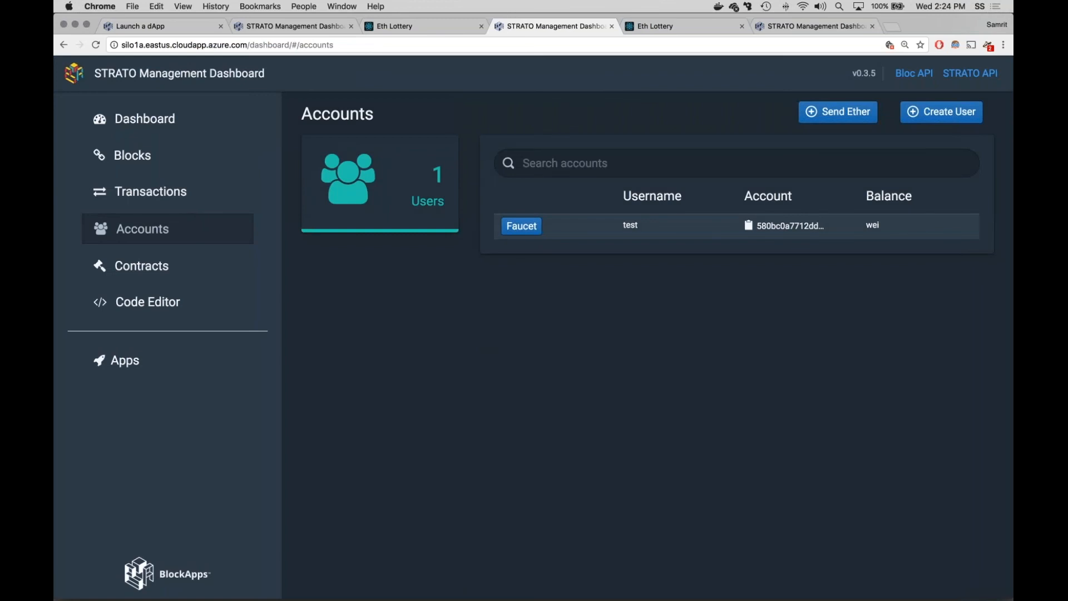
click(522, 226)
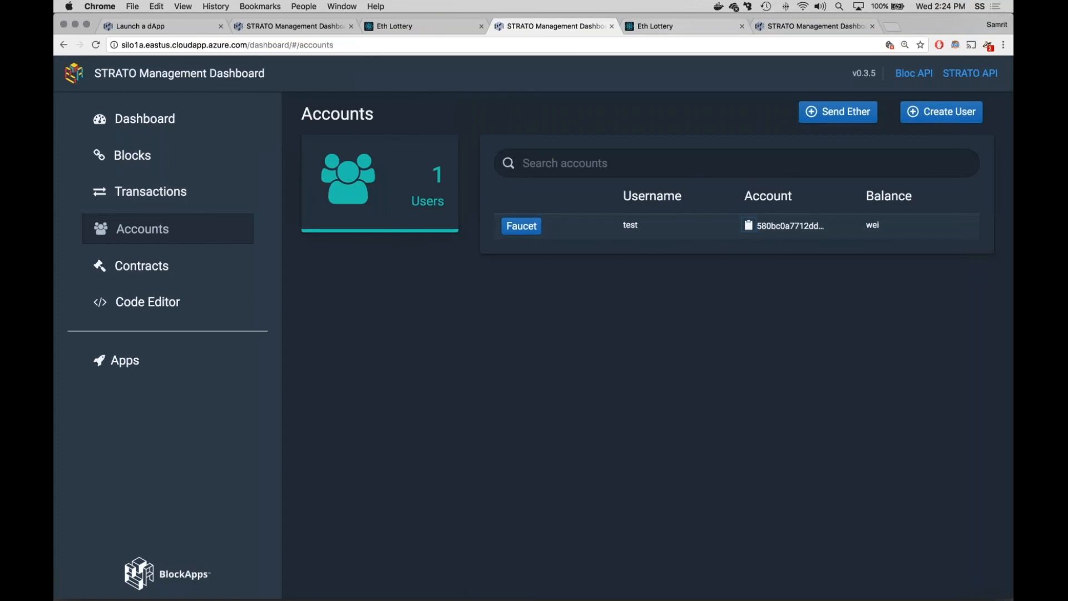
Step: Try to enter the Make it rain lottery on silo1a with username test, its pasted address, the account password and 3 tickets, and close the form
click(656, 26)
text(test)
key(Tab)
key(super+v)
key(Tab)
text(test)
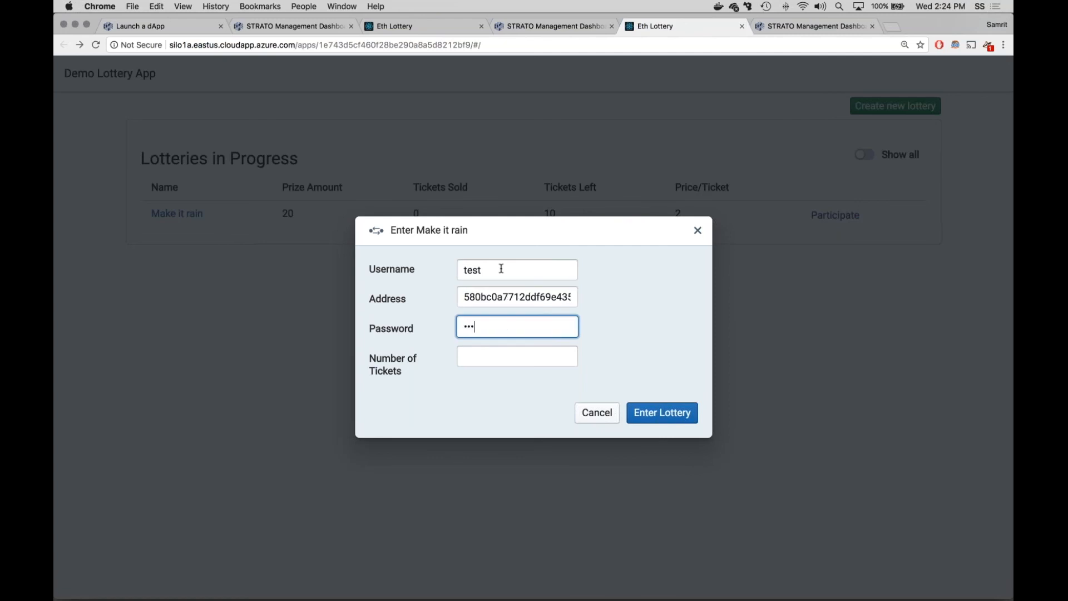
key(Tab)
text(3)
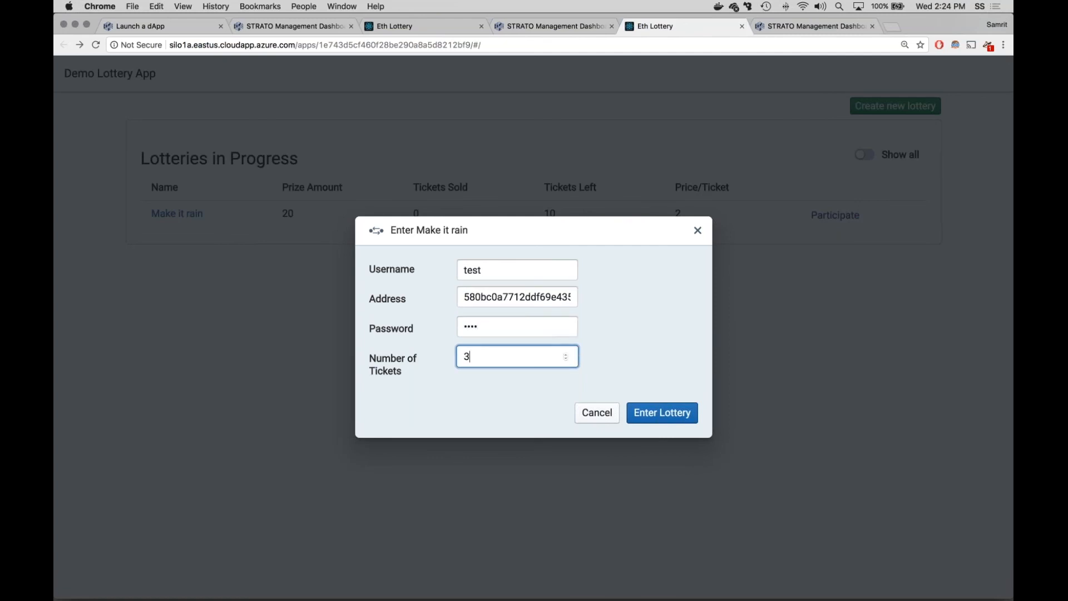
click(659, 423)
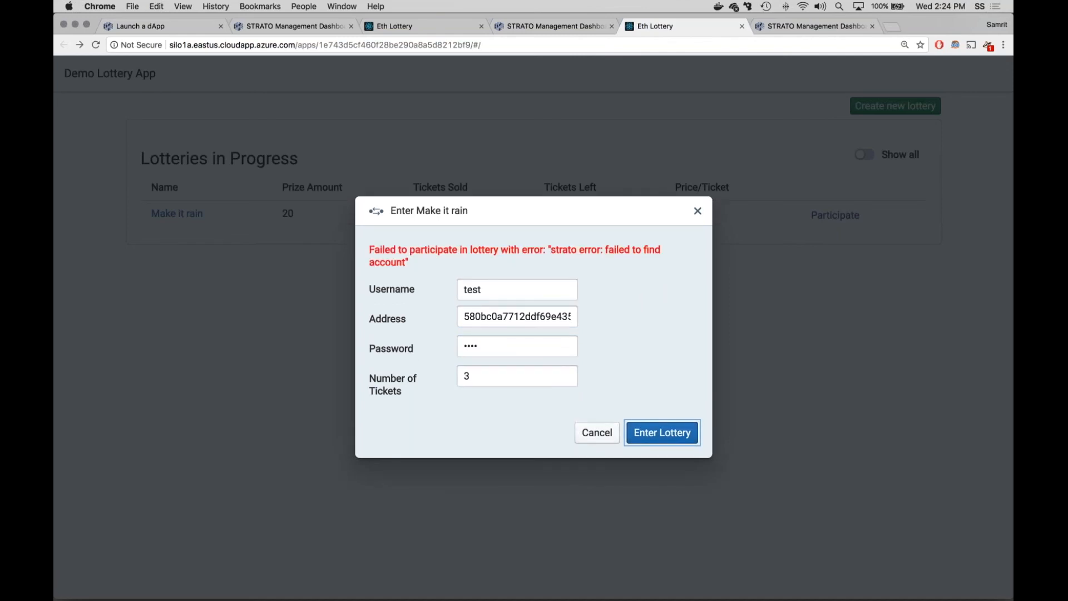
click(697, 210)
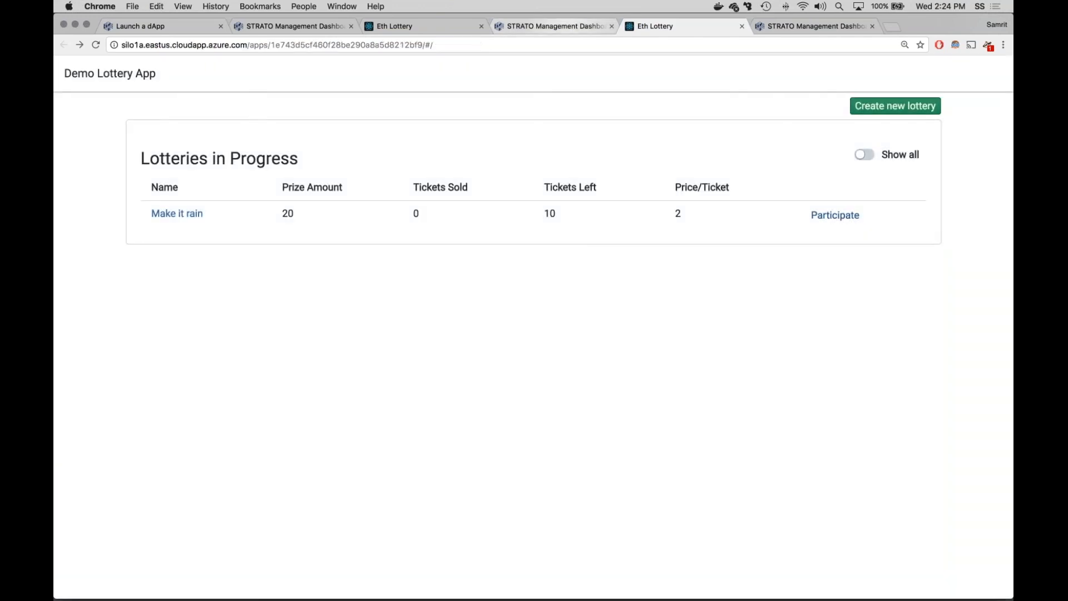
Step: Check the test user's account balance and the network overview in the silo1a dashboard
click(551, 26)
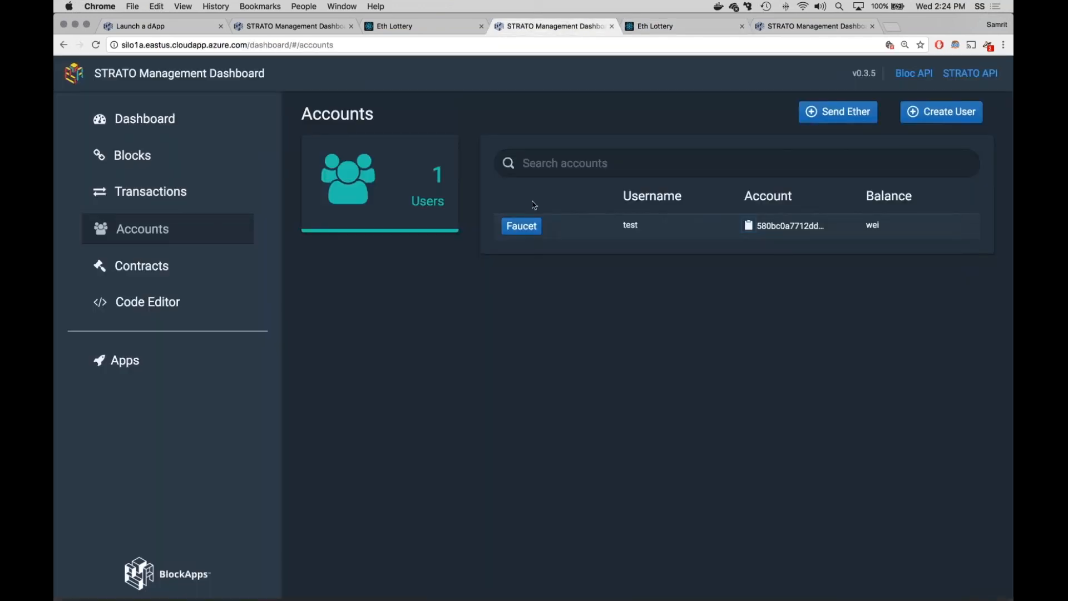
click(160, 203)
click(142, 229)
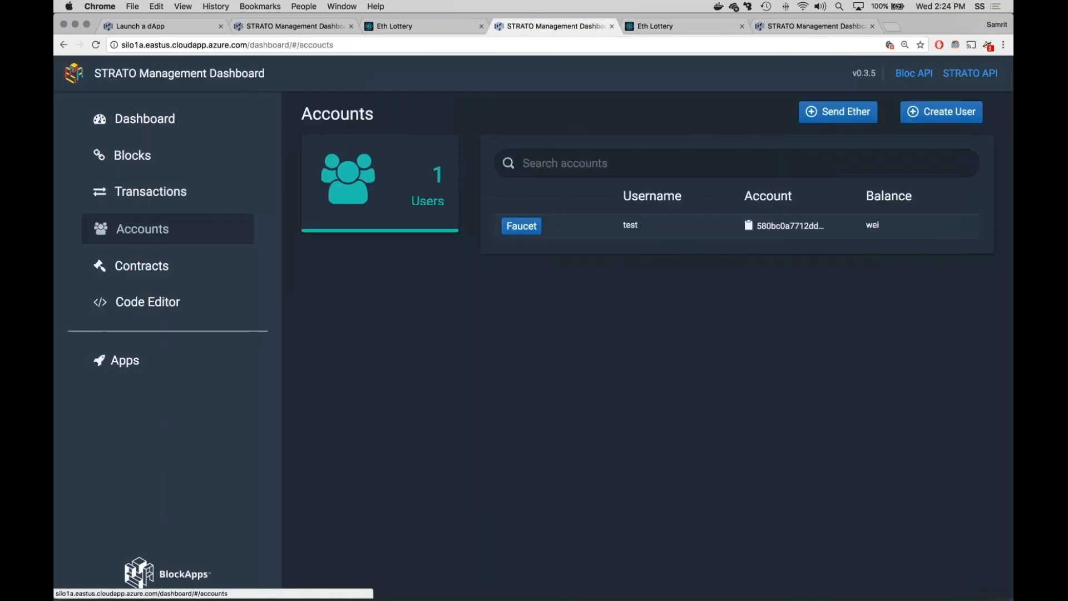
click(169, 117)
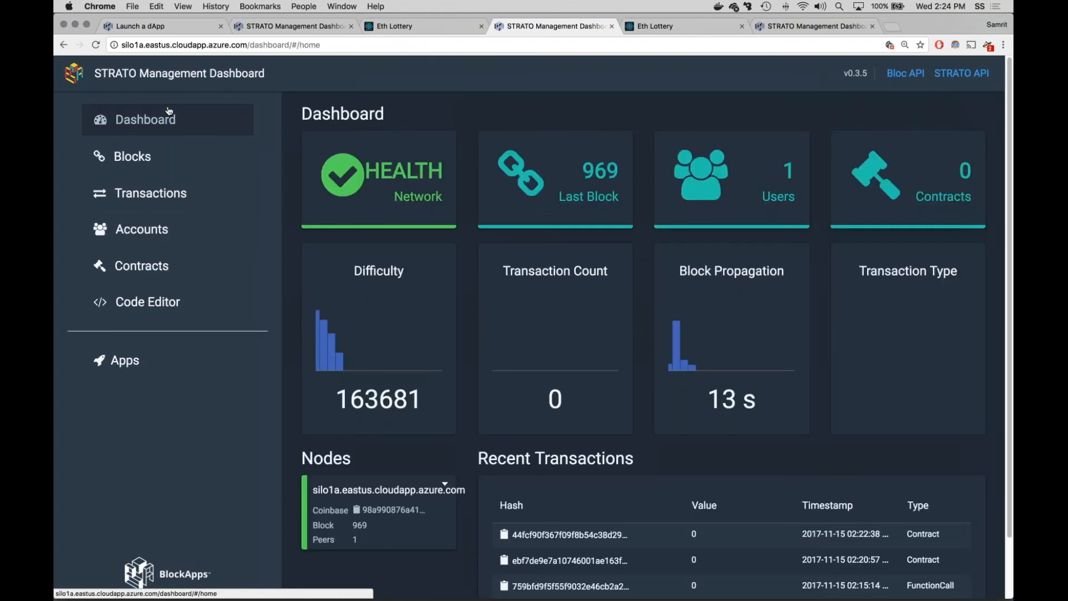
scroll(169, 118, down, 1)
Step: Return to the lottery list on the stratodev instance and open the participation form for Make it rain
click(424, 27)
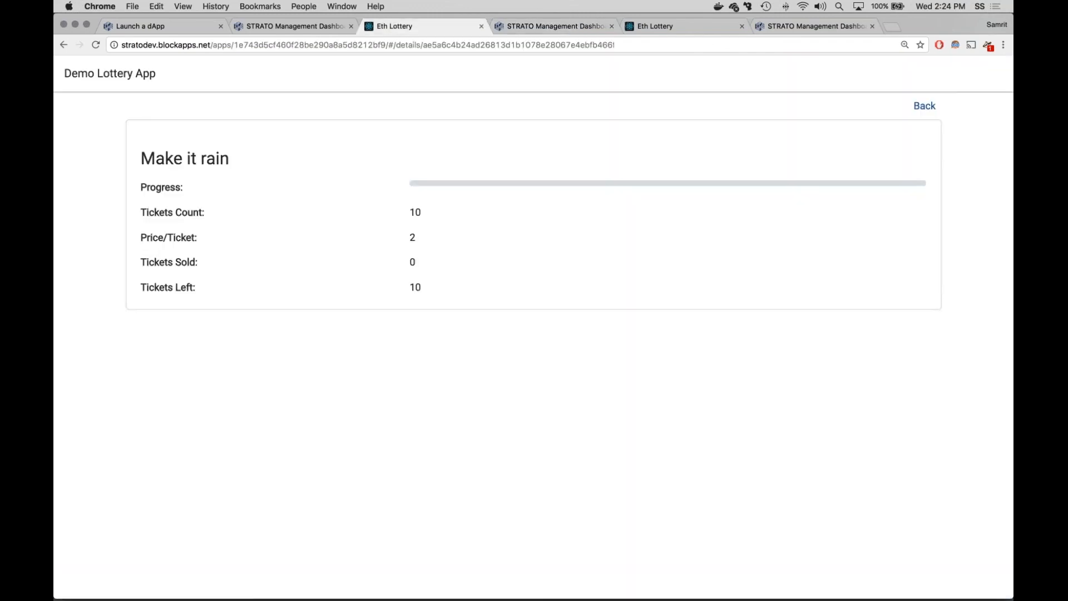
click(934, 108)
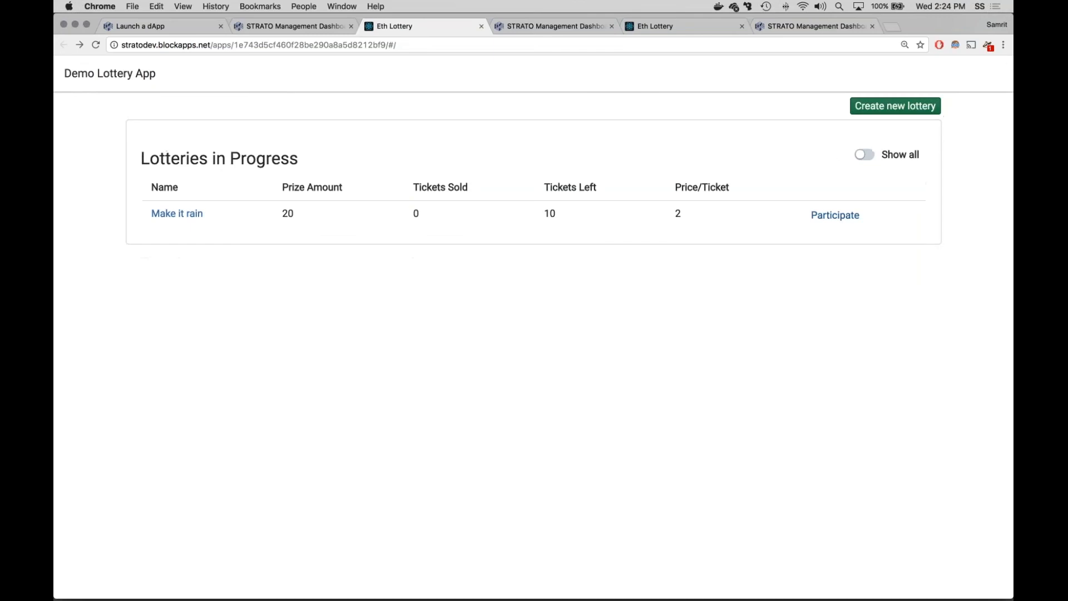
click(835, 215)
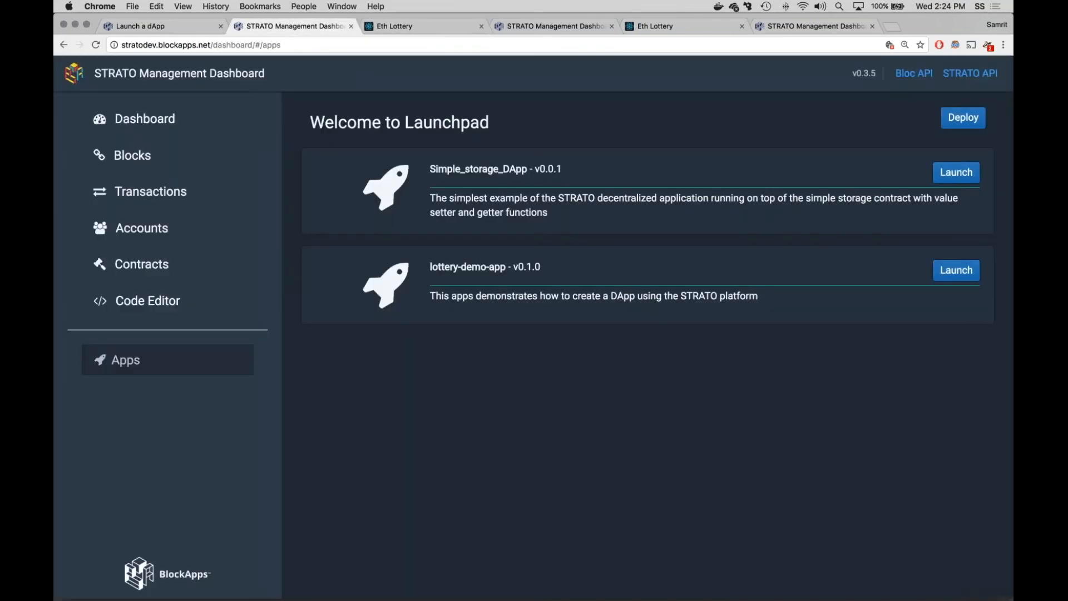
Step: Copy the account address of user dapp1 from the stratodev dashboard's accounts list
click(289, 26)
click(957, 270)
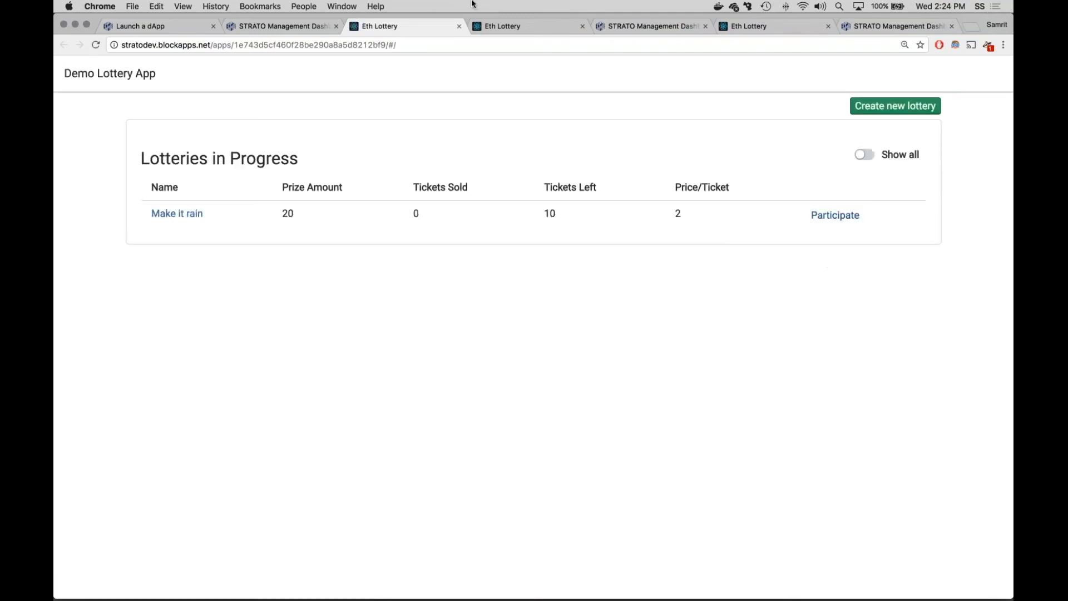
click(459, 26)
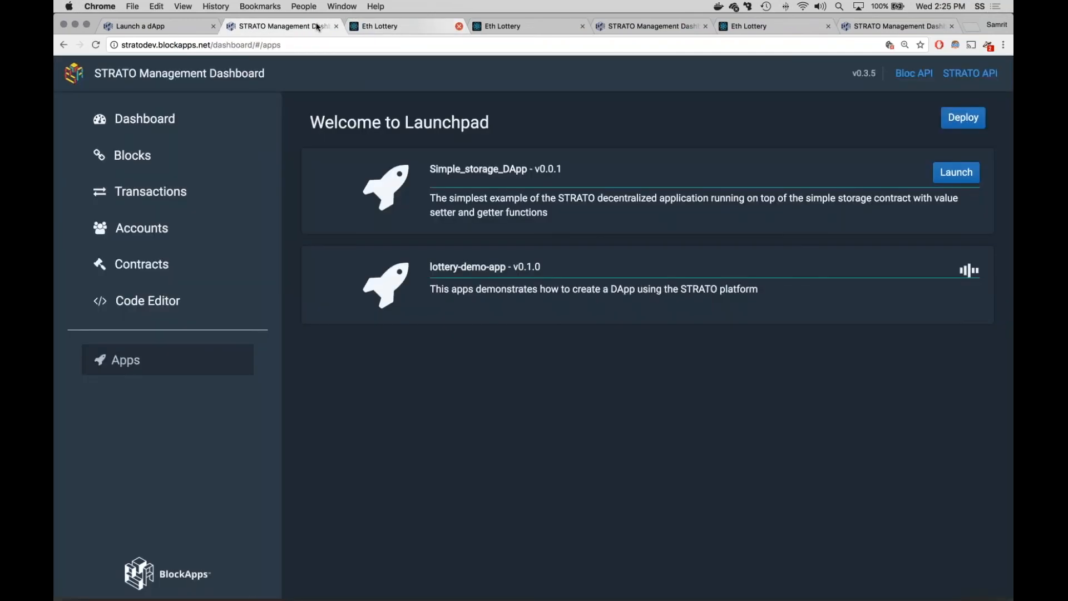
click(156, 231)
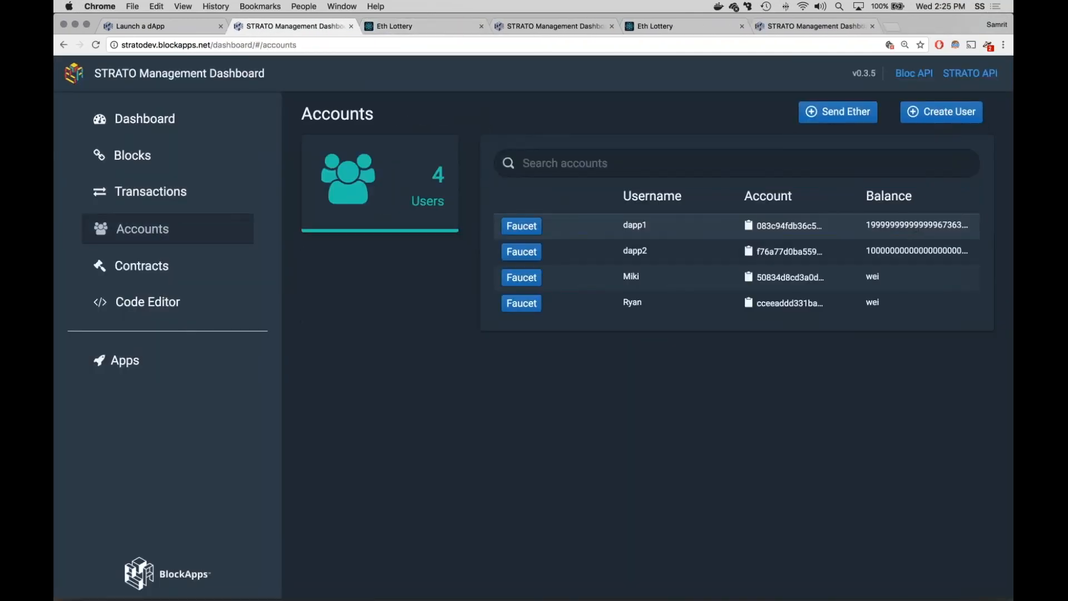
click(750, 226)
Step: Fill in the stratodev participation form with username dapp1, that user's pasted address and the account password
click(450, 25)
click(521, 265)
text(fdsaf)
key(BackSpace)
key(BackSpace)
key(BackSpace)
key(BackSpace)
key(BackSpace)
text(dapp1)
key(Tab)
text(1234)
key(Tab)
key(shift+Tab)
key(super+a)
key(super+v)
key(Home)
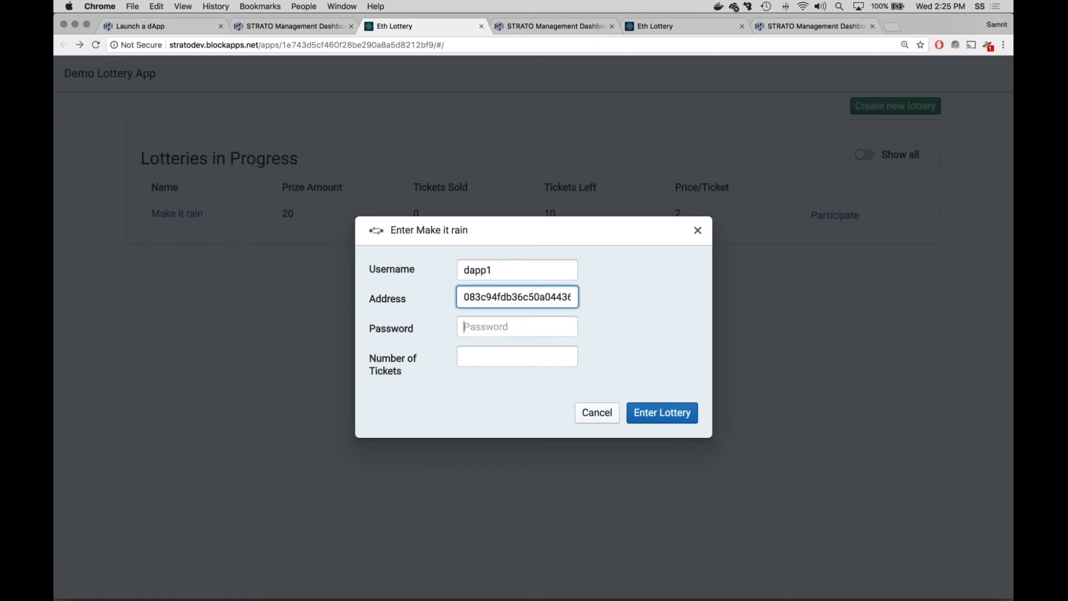
key(Tab)
text(1234)
Step: Set the number of tickets to 3 and enter the Make it rain lottery
click(508, 352)
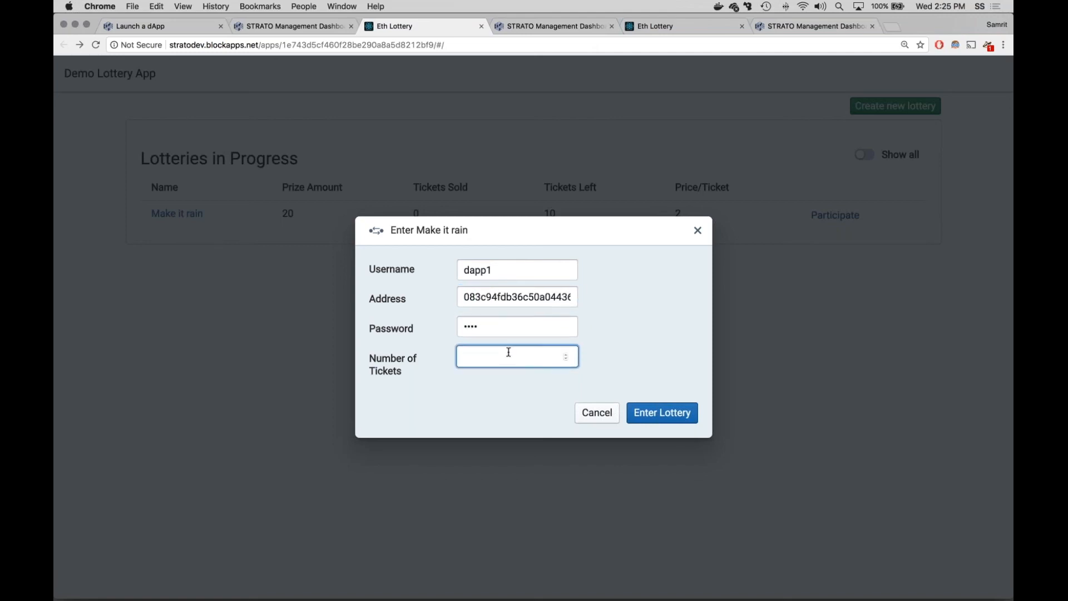
text(3)
click(662, 413)
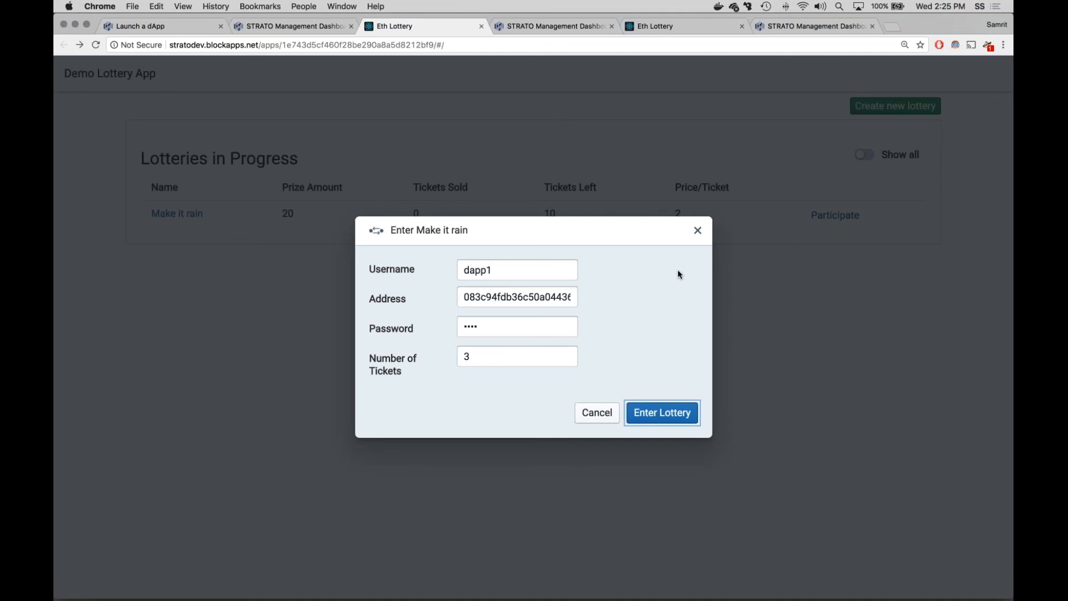
Step: Compare the Make it rain tickets sold and left on the stratodev instance with those on silo1a
click(311, 28)
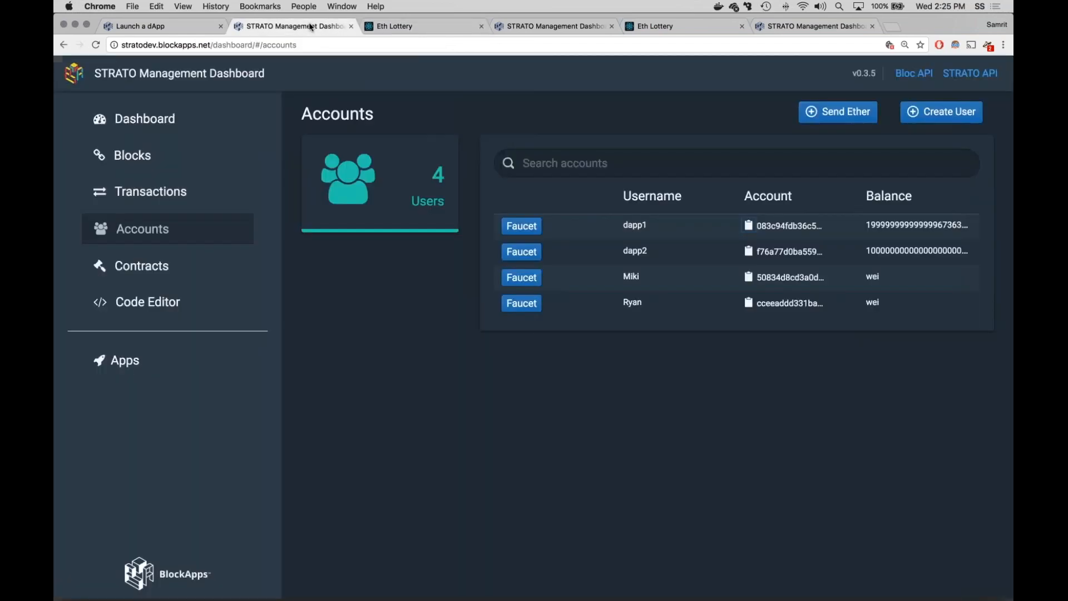
click(368, 27)
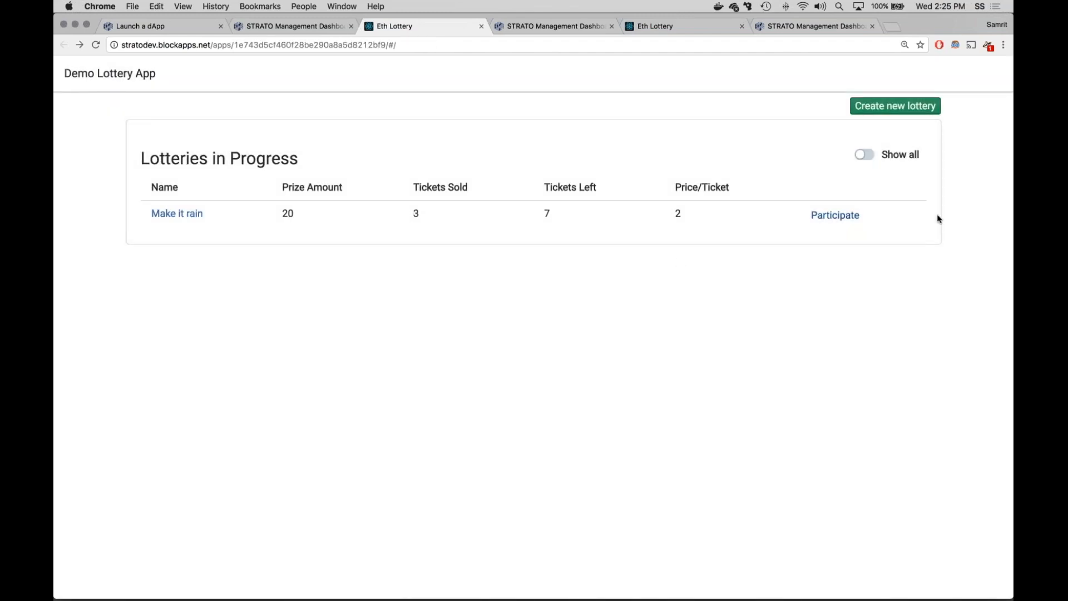
click(673, 28)
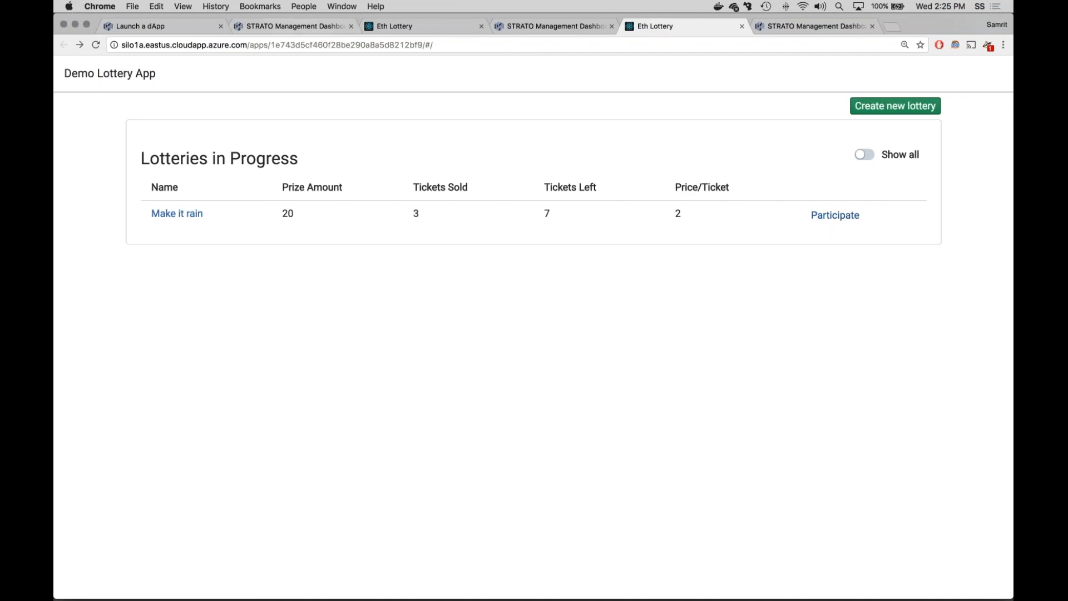
Step: Examine the deployed Lottery contract's state in the stratodev contracts, including its entries, ticket count, ticket price and winner fields
click(295, 26)
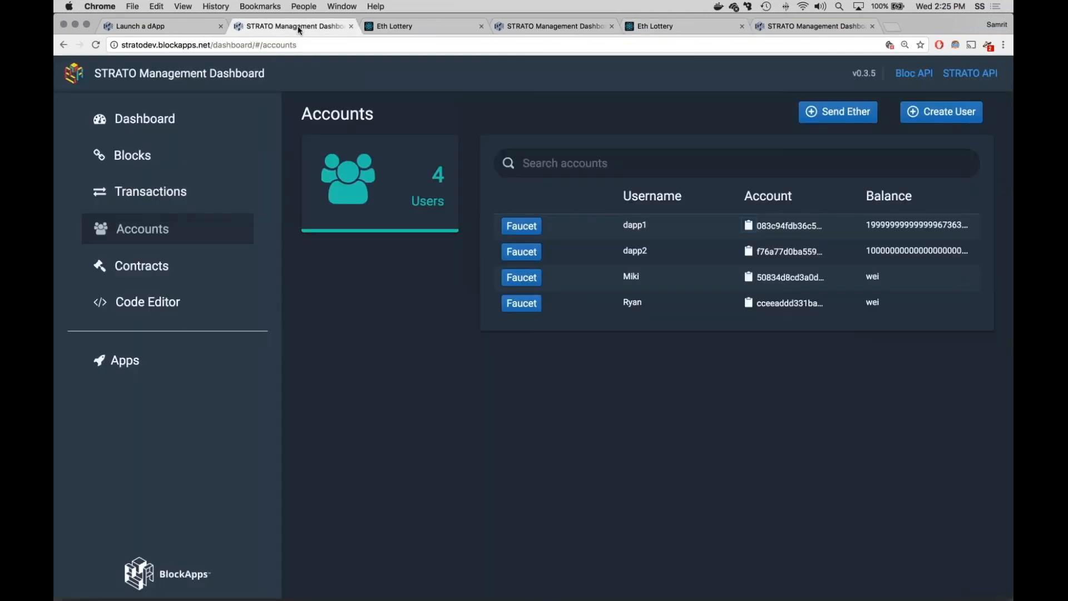
click(154, 279)
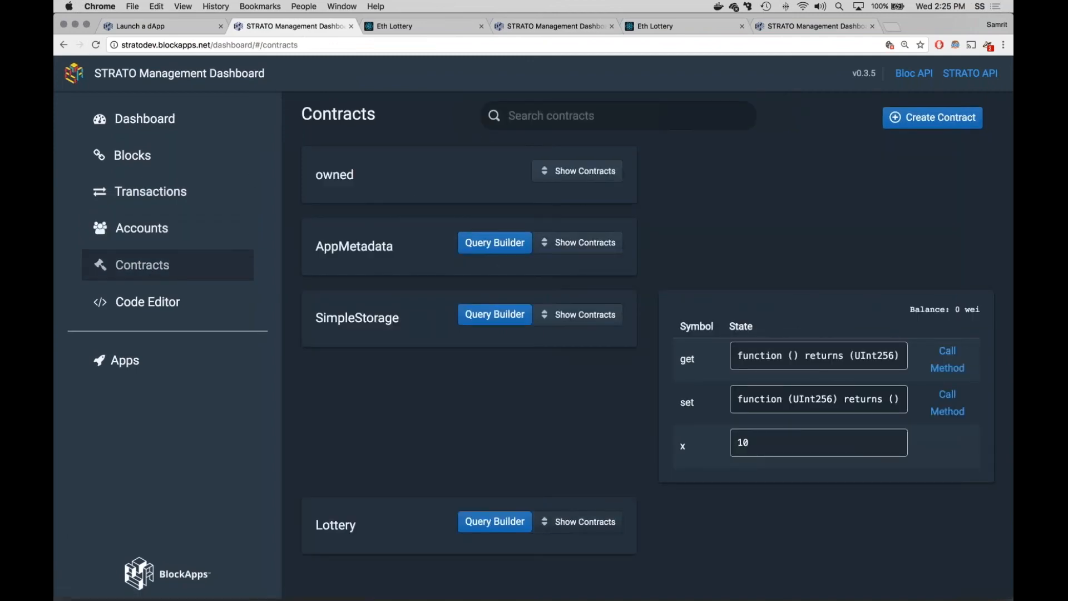
click(570, 528)
scroll(581, 485, down, 1)
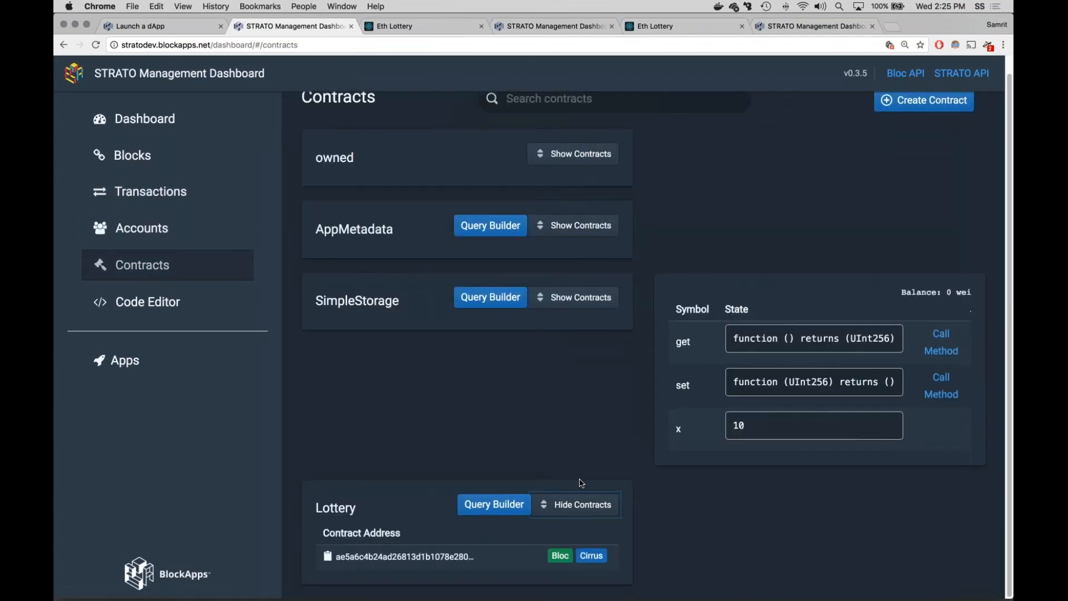
click(501, 560)
scroll(694, 473, down, 1)
scroll(694, 473, down, 8)
scroll(693, 473, up, 1)
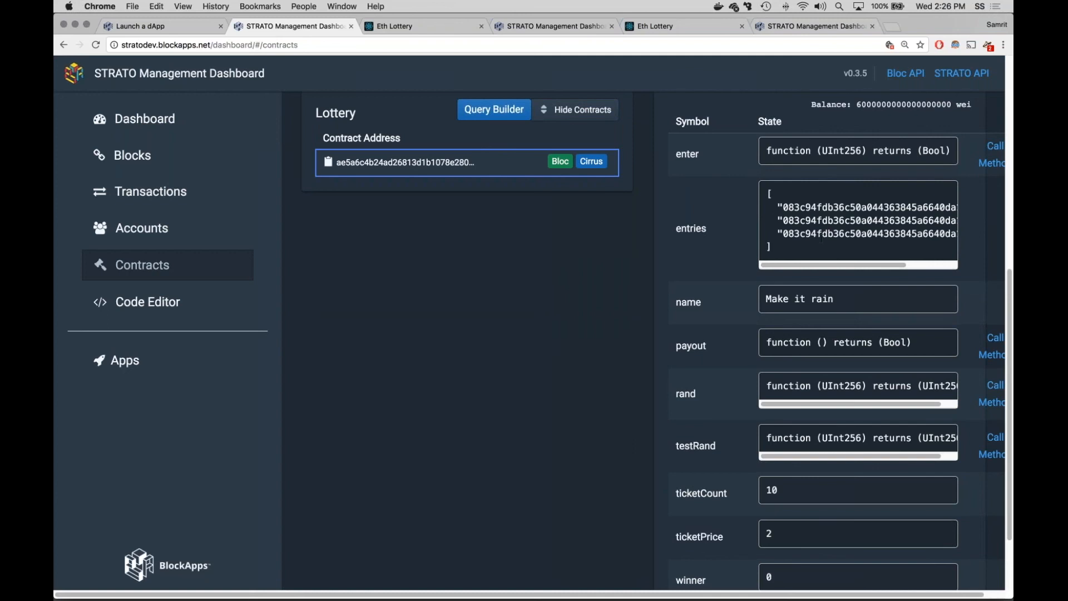
scroll(694, 473, down, 2)
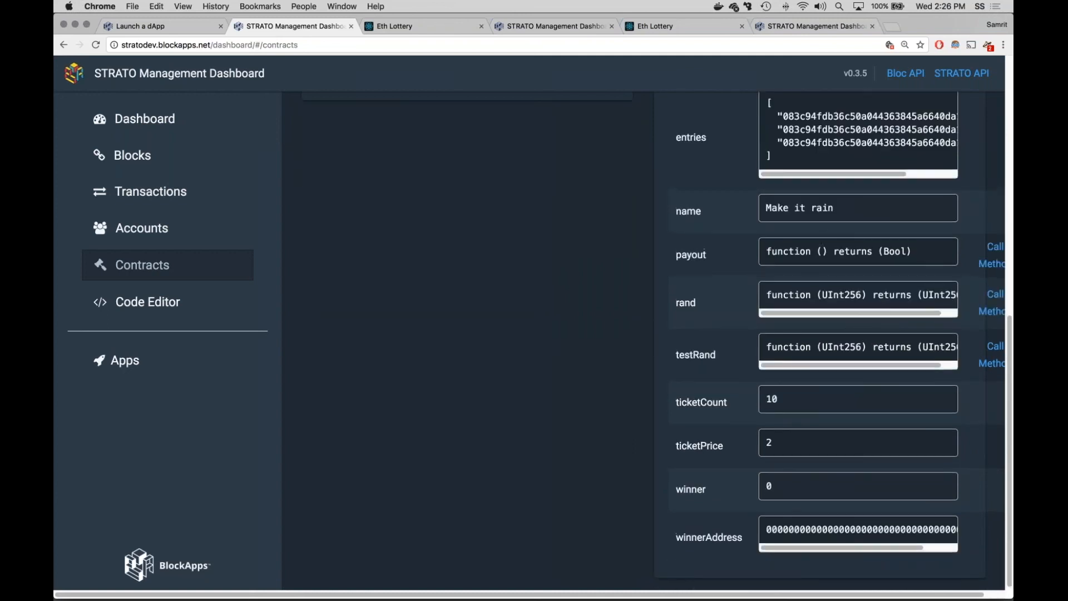
Step: Open the query view for the Lottery contract and inspect all columns of its stored record
scroll(433, 355, up, 2)
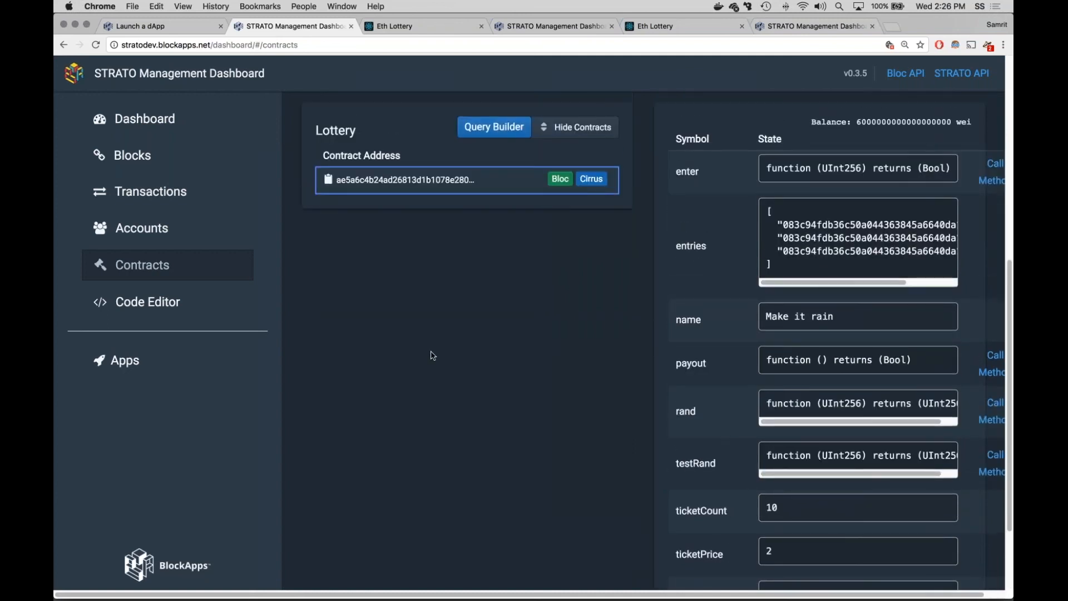
click(495, 185)
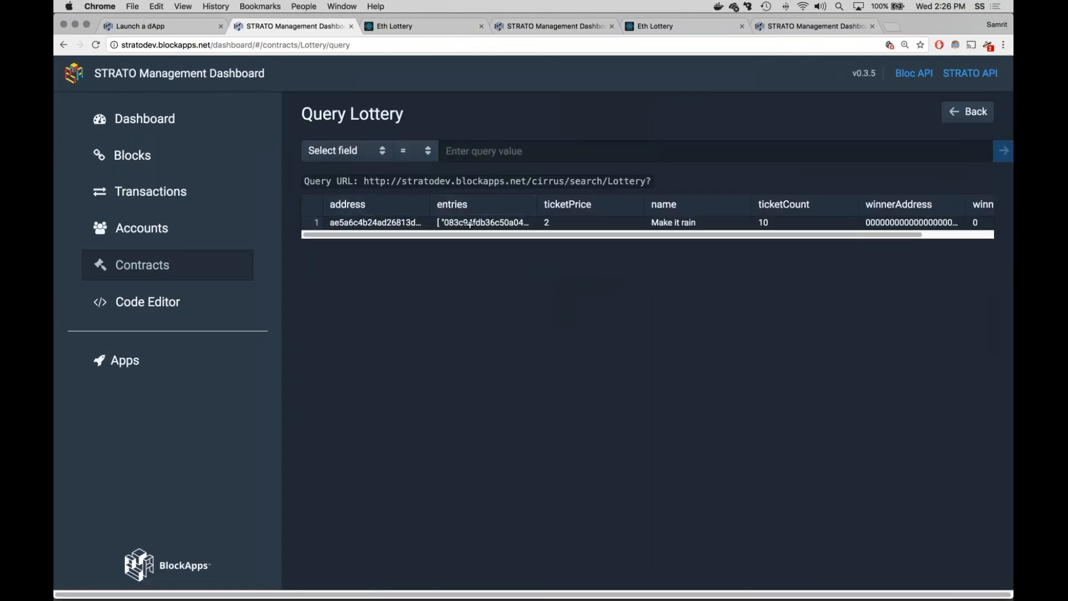
drag(449, 236, 520, 239)
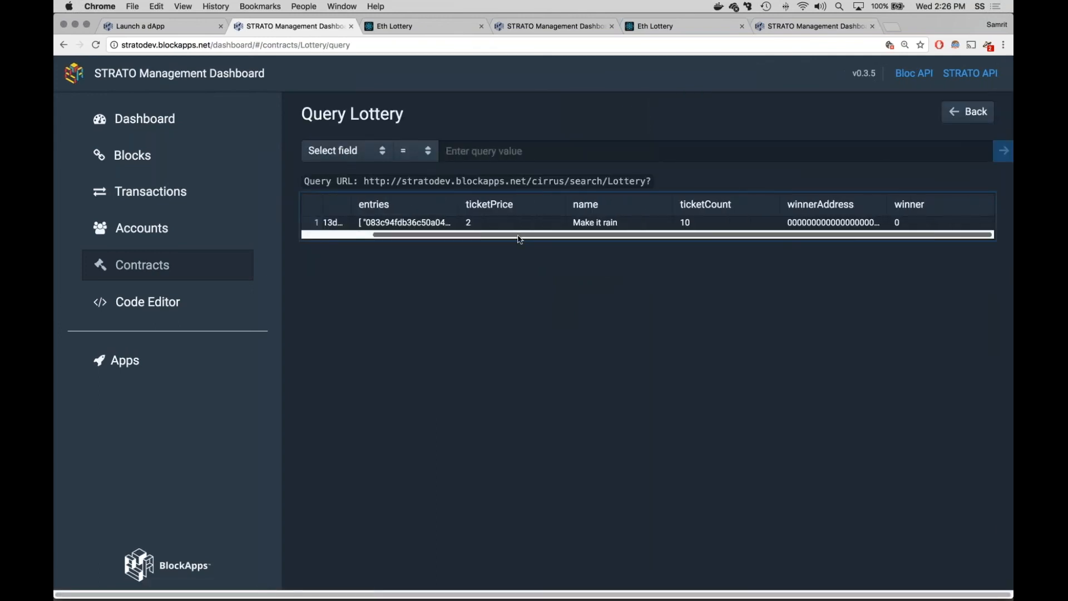
scroll(503, 239, left, 3)
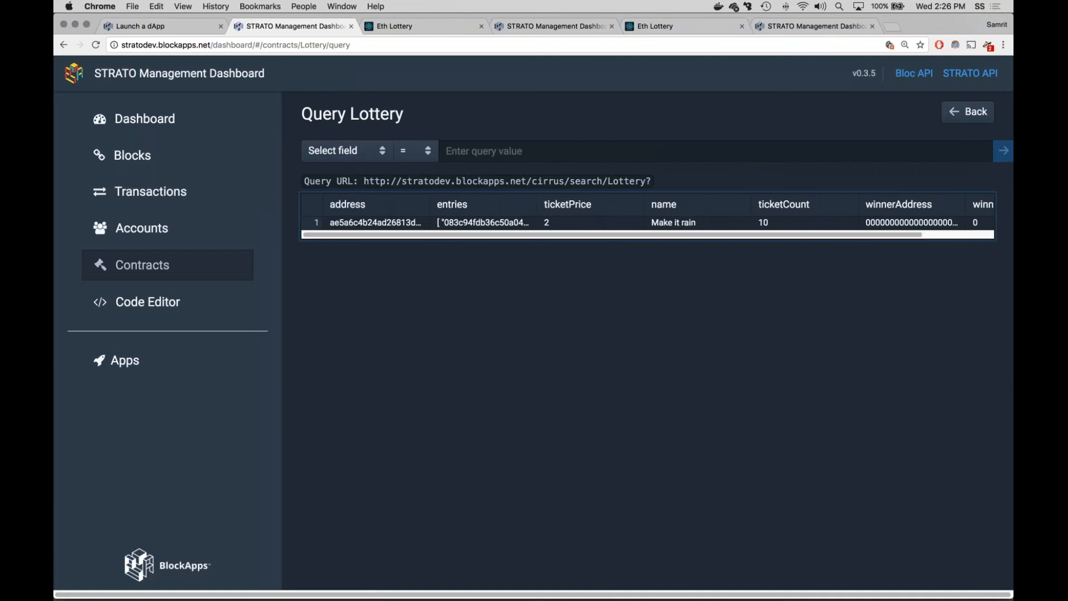
Step: Return to the Launchpad listing of deployed apps on stratodev
click(126, 361)
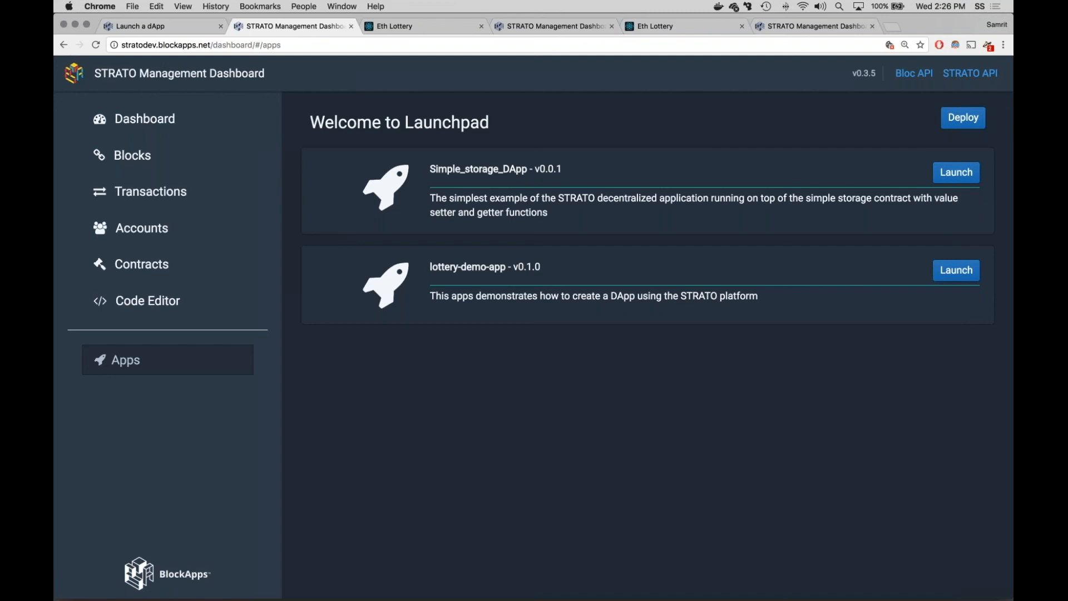
click(523, 27)
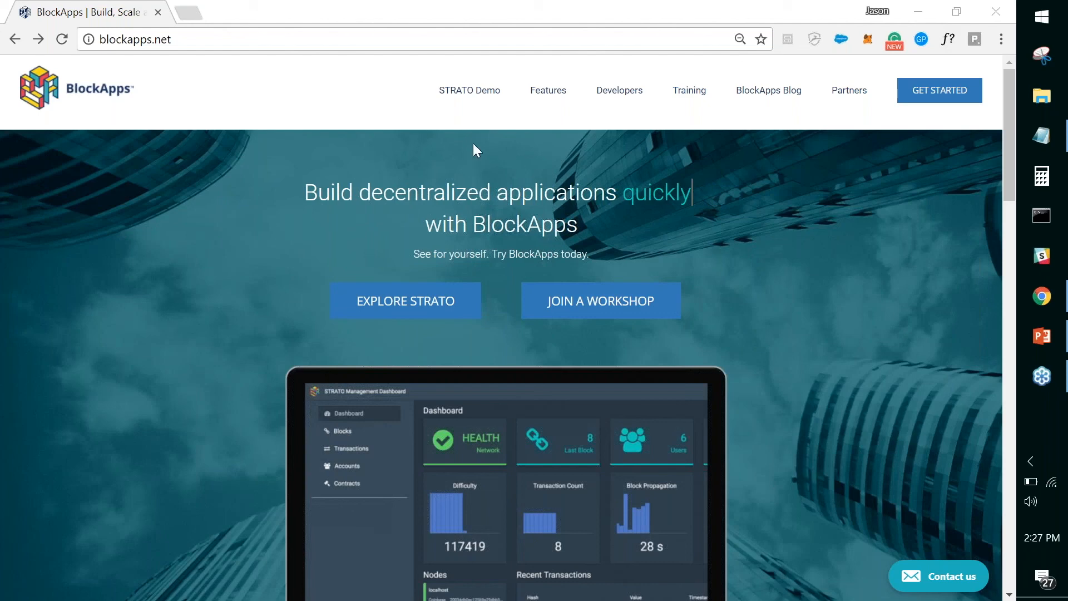
Step: Open the STRATO Demo from the blockapps.net home page and bring its management dashboard into view
click(457, 94)
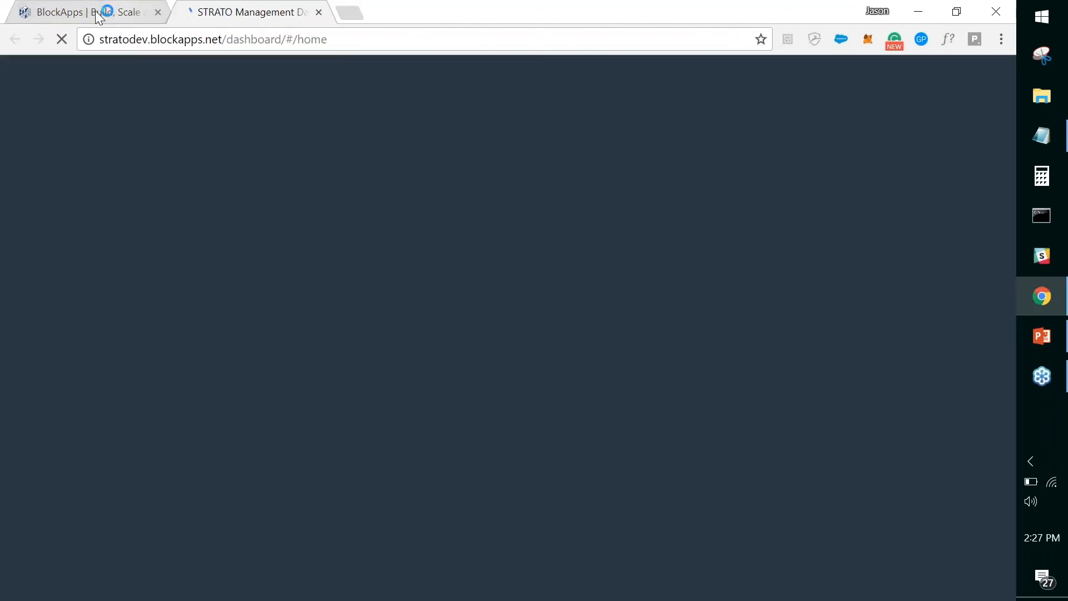
click(106, 11)
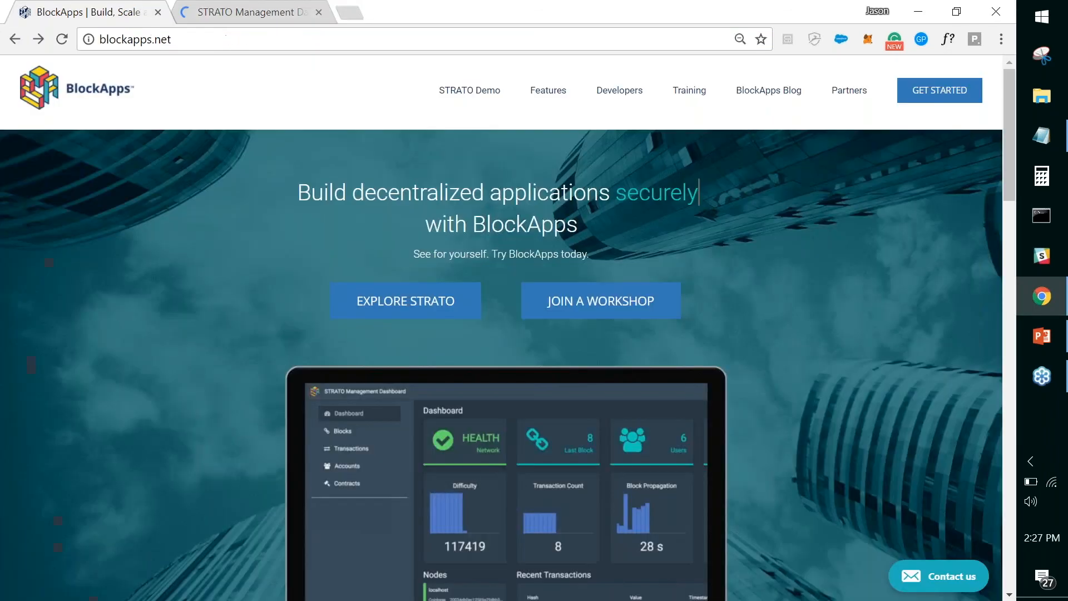
click(88, 39)
click(207, 40)
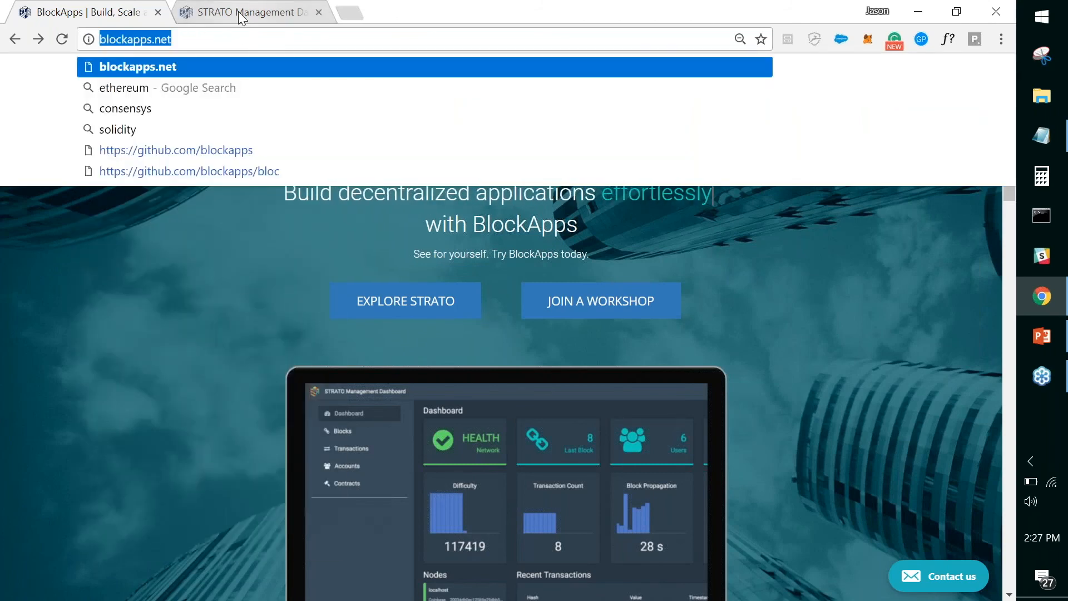
click(239, 293)
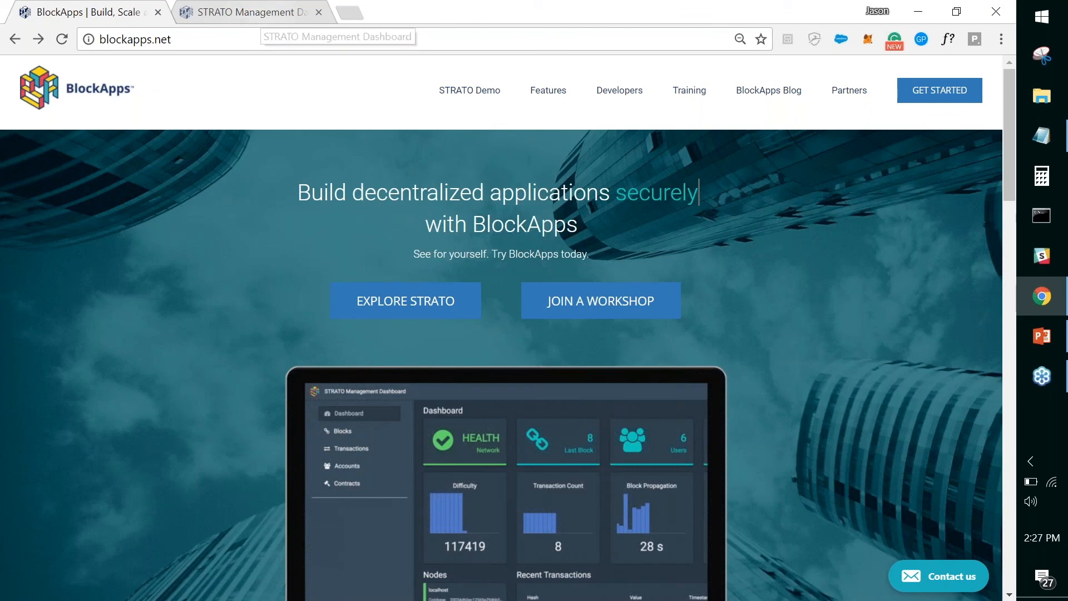
click(267, 13)
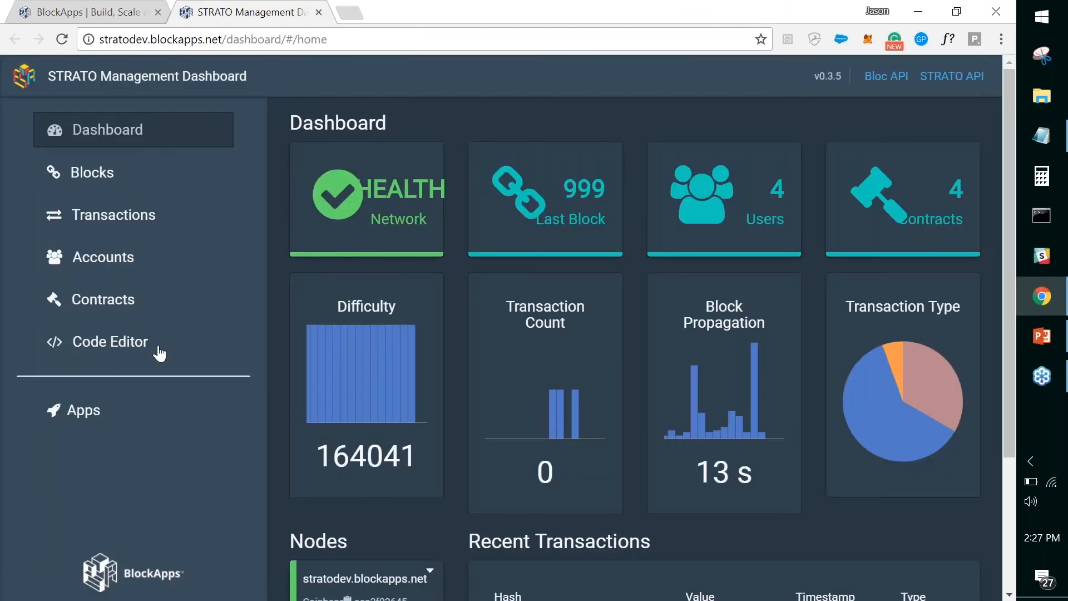
Step: Tour the online demo's app Launchpad, dashboard overview and Accounts list
click(105, 412)
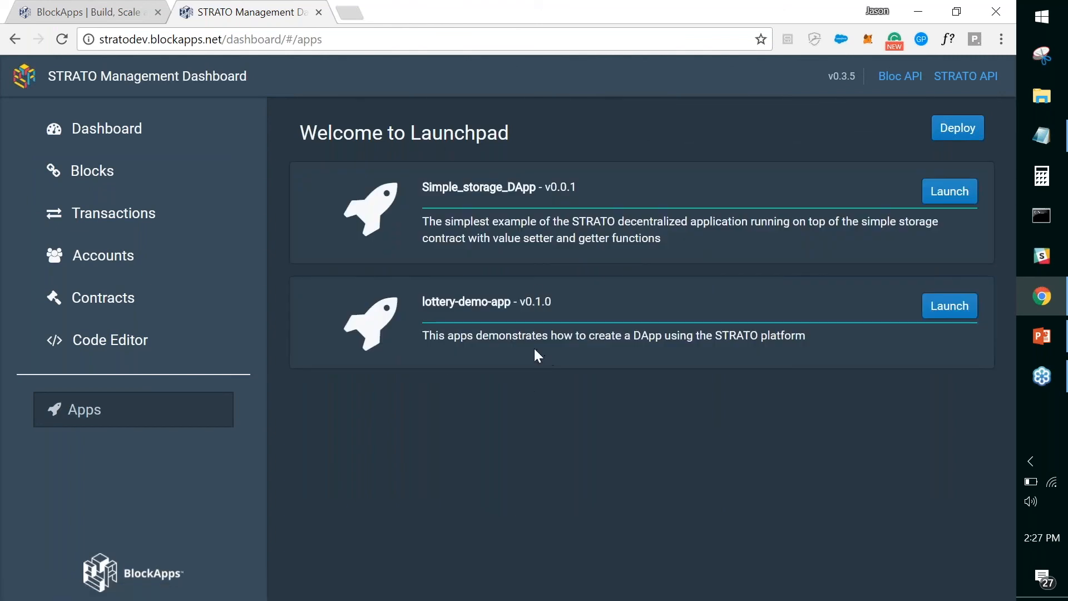
click(142, 132)
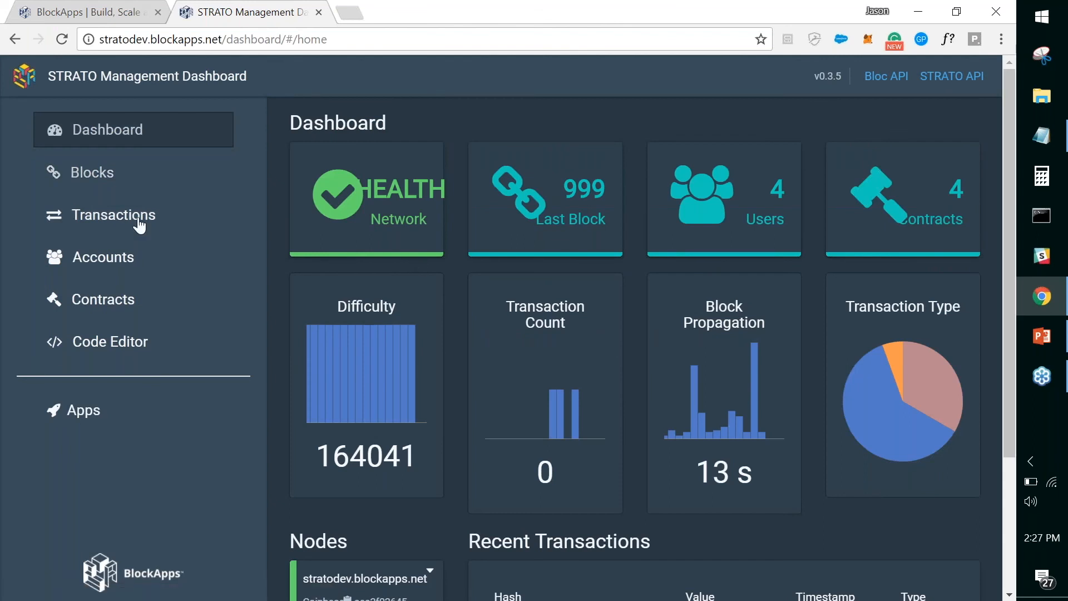
click(66, 256)
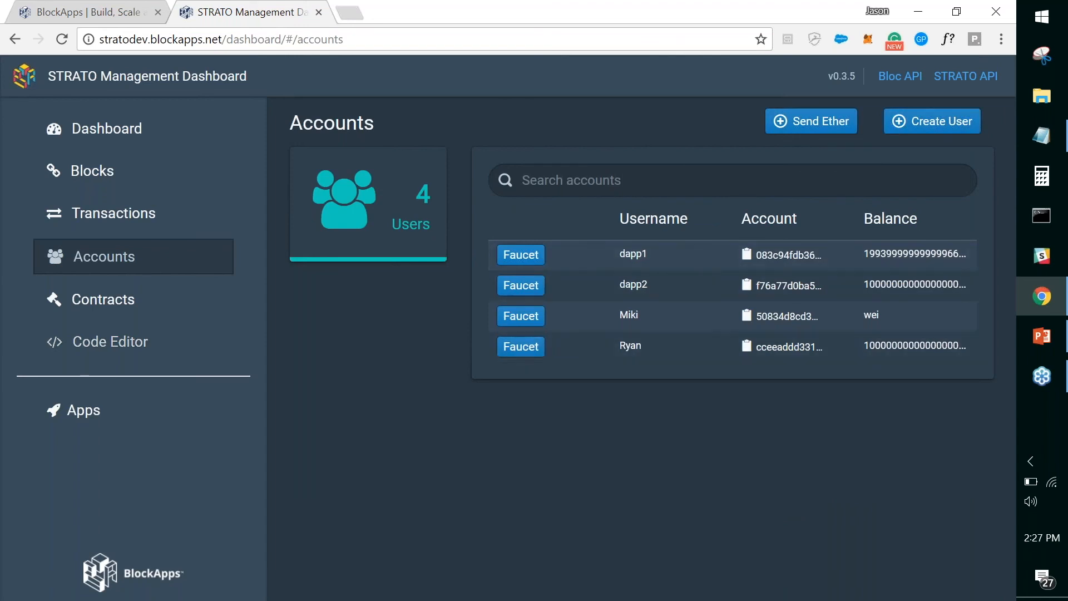
Step: Go back to the blockapps.net home page and look over its content and Get Started option
click(110, 16)
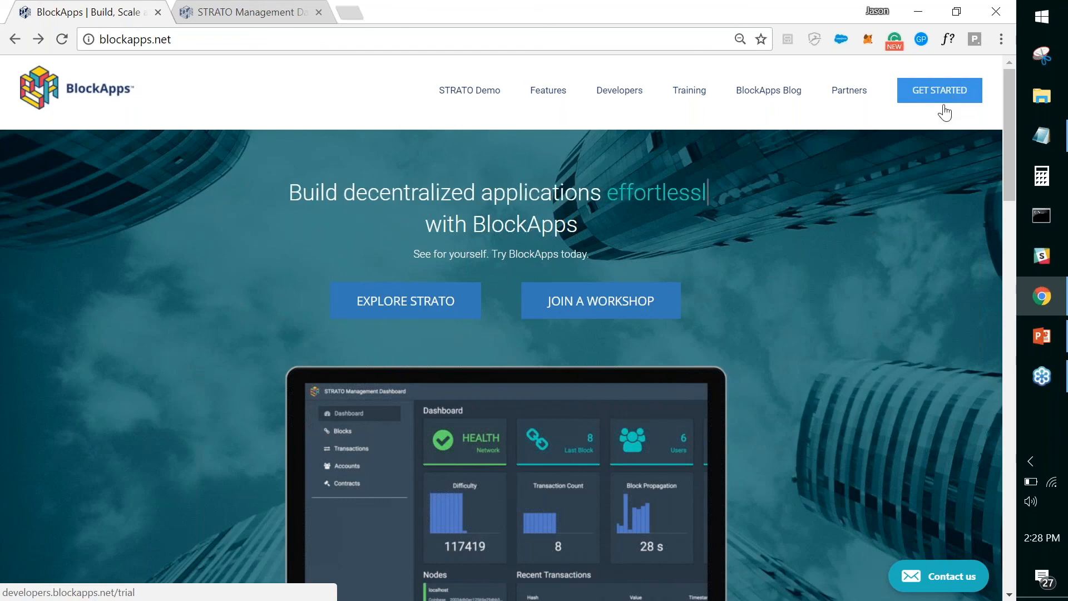
scroll(839, 191, down, 10)
scroll(829, 232, down, 15)
scroll(829, 232, up, 12)
scroll(788, 203, up, 10)
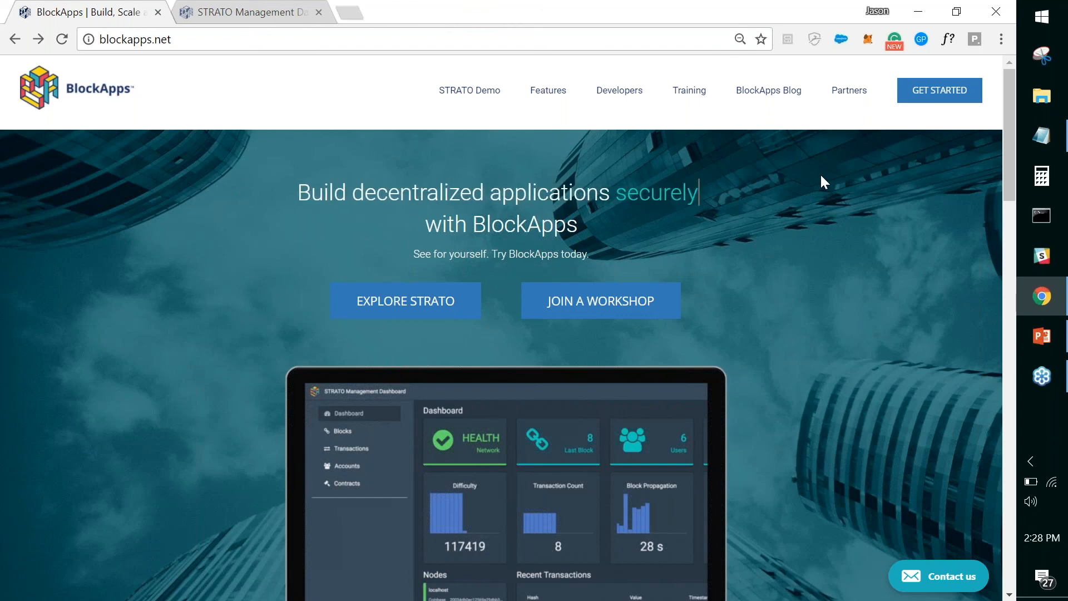
Step: Switch to Presentation.pptx in PowerPoint and start the slide show from the Visit BlockApps.net slide
click(1040, 336)
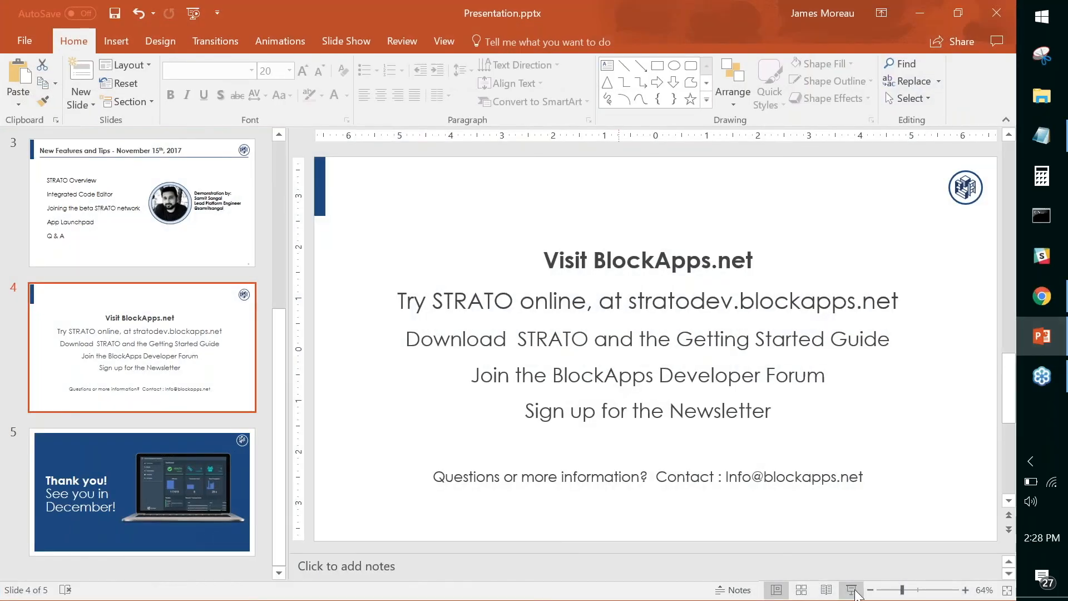
click(854, 590)
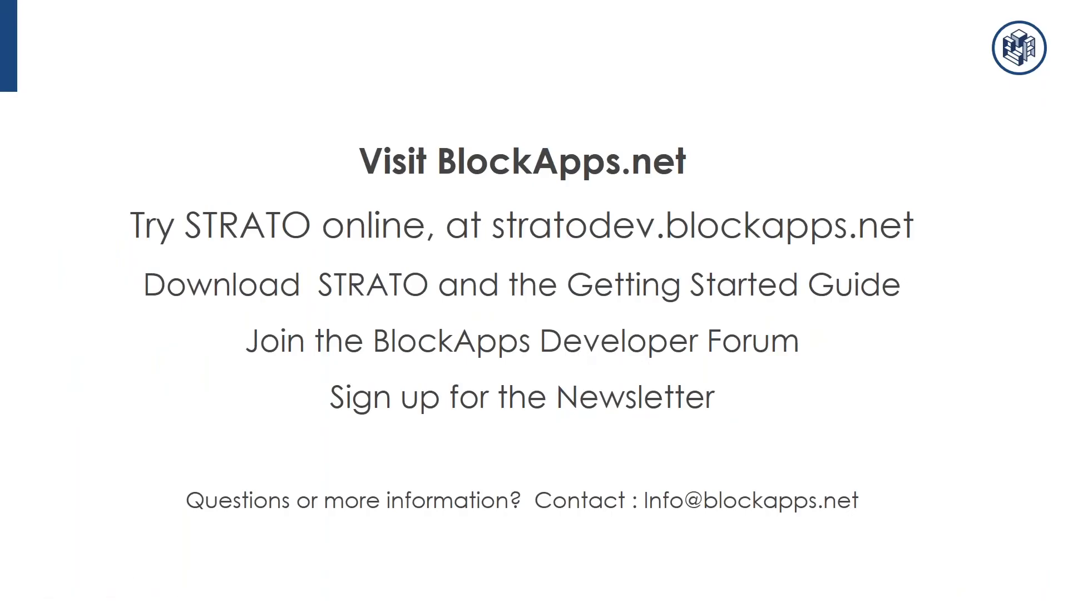